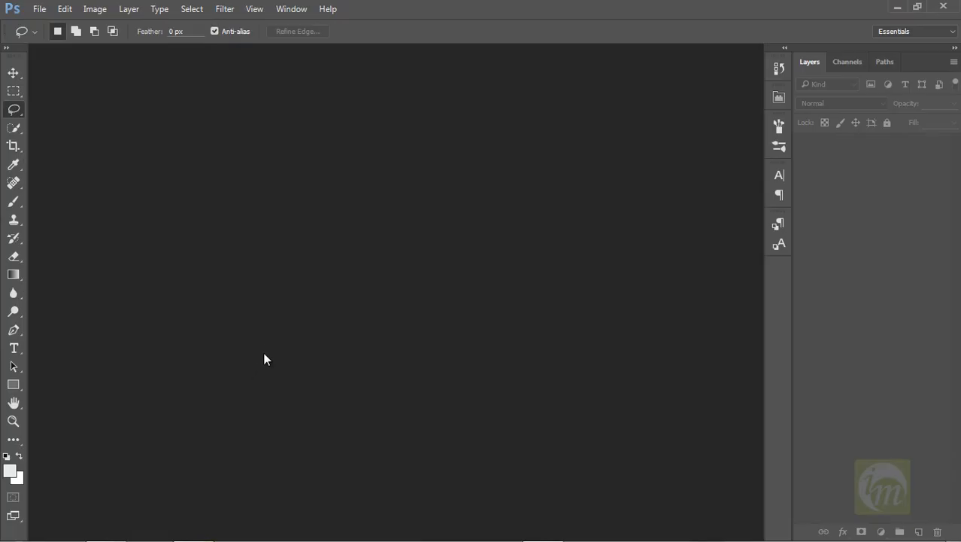
# Step: Open the image bigstock-Makeup-blush-beauty-woman-look-51567892 from the pencil folder
pyautogui.click(106, 526)
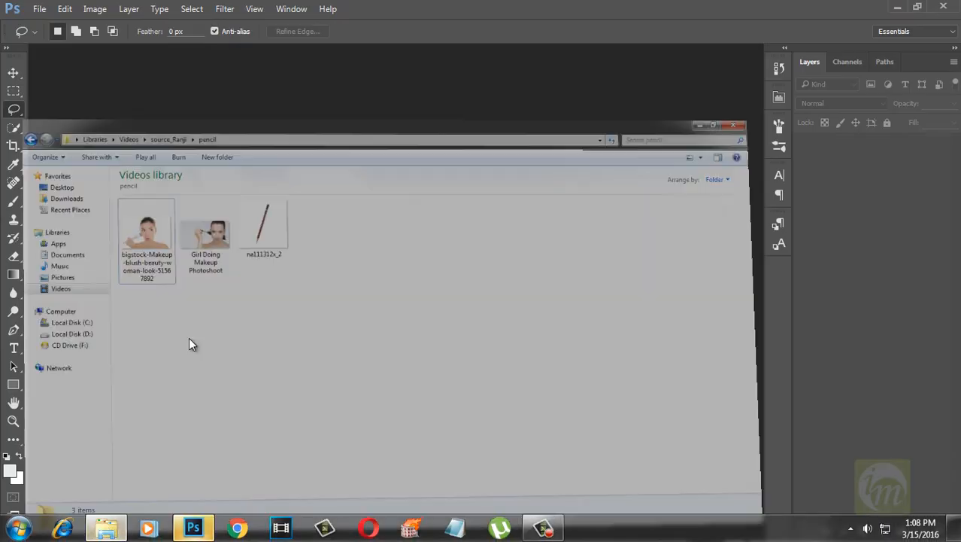
pyautogui.moveTo(157, 159); pyautogui.dragTo(293, 305)
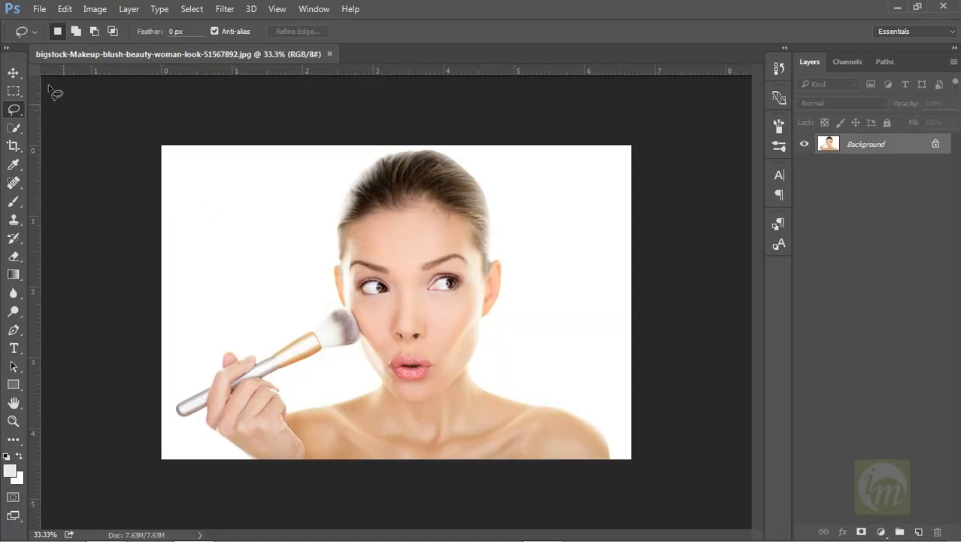
pyautogui.click(13, 72)
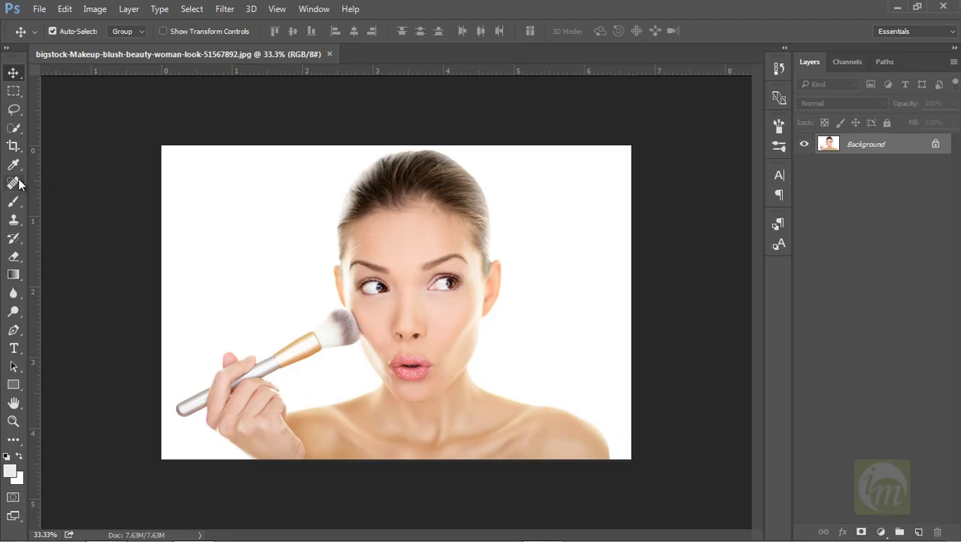
# Step: Activate the Clone Stamp Tool and set its brush size to 66 px
pyautogui.click(15, 223)
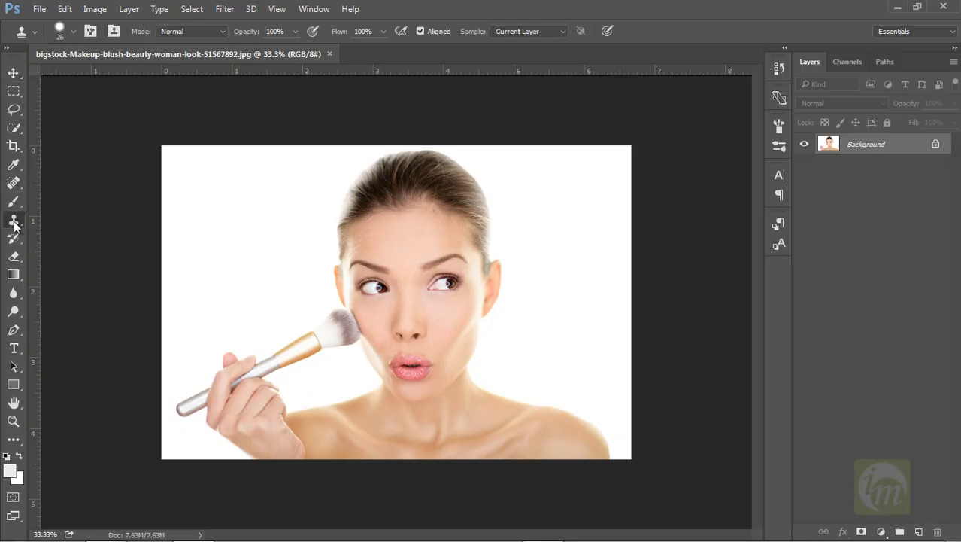
pyautogui.rightClick(14, 223)
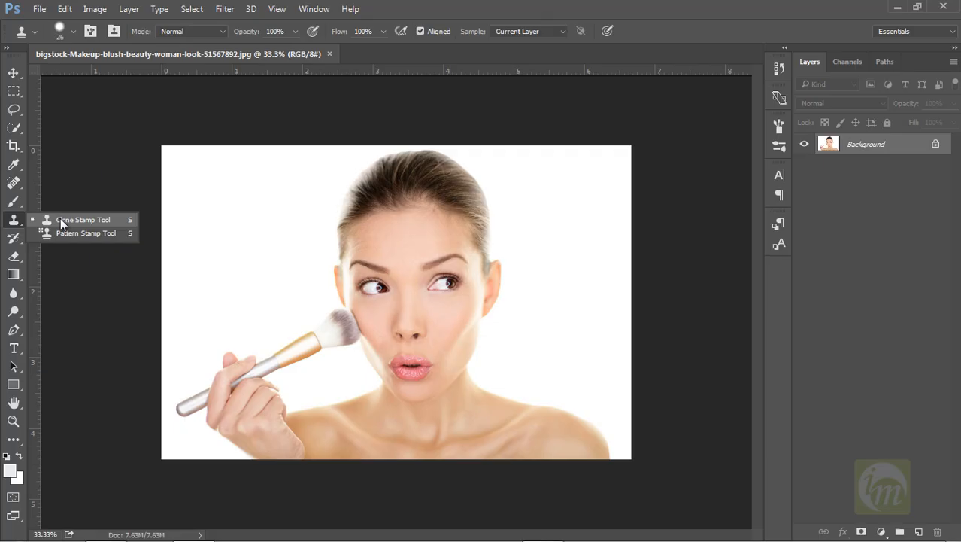
pyautogui.click(61, 222)
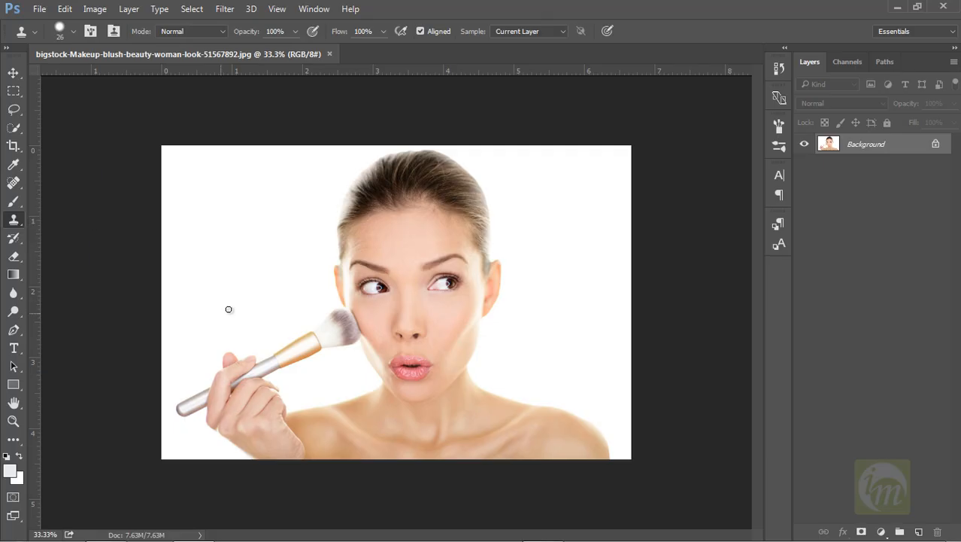
pyautogui.rightClick(317, 311)
pyautogui.moveTo(398, 344); pyautogui.dragTo(419, 346)
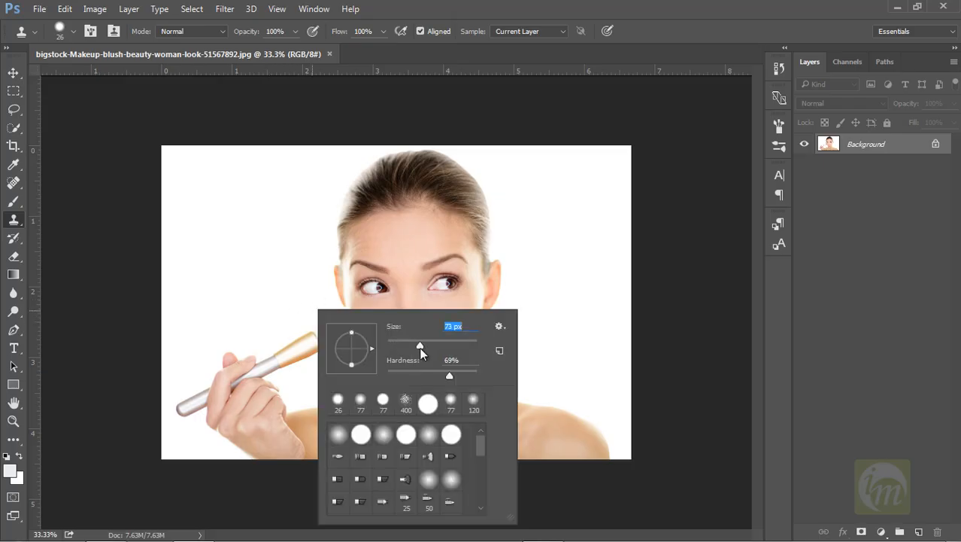
pyautogui.click(284, 299)
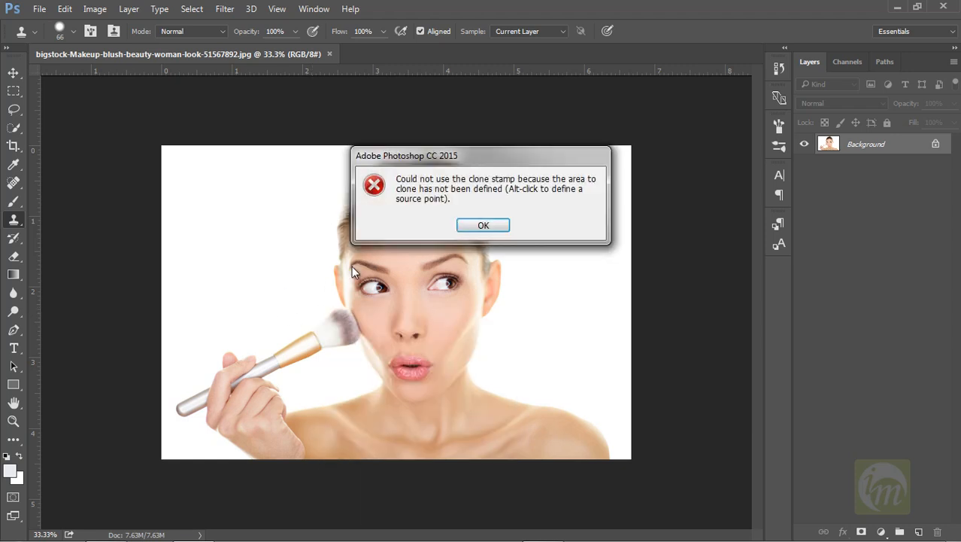
pyautogui.click(472, 227)
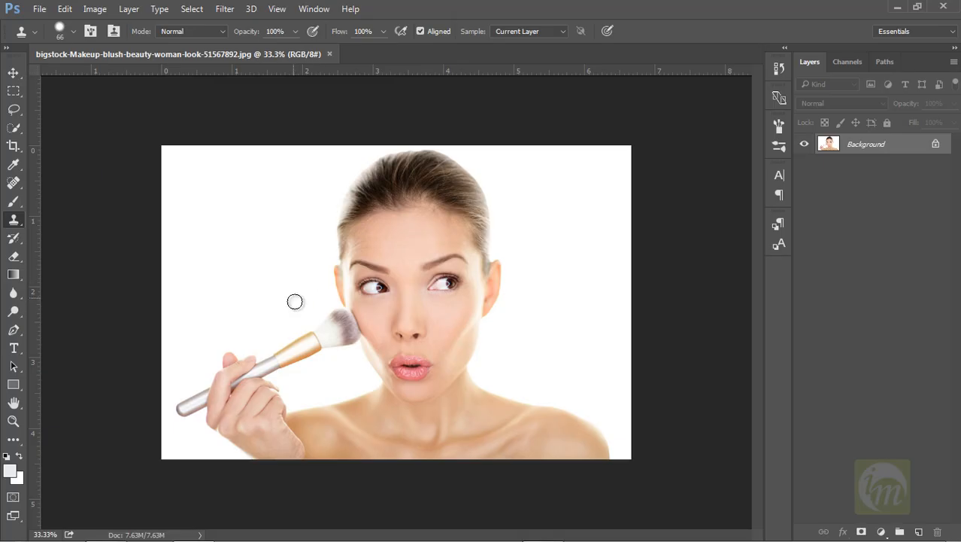
# Step: Clone the white background over the makeup brush's handle and bristles outside the hand and face, undoing any stroke that spoils the fingers
pyautogui.keyDown('alt'); pyautogui.click(309, 315); pyautogui.keyUp('alt')
pyautogui.moveTo(321, 329)
pyautogui.mouseDown()
pyautogui.moveTo(277, 338)
pyautogui.moveTo(282, 351)
pyautogui.moveTo(270, 358)
pyautogui.moveTo(297, 357)
pyautogui.moveTo(297, 344)
pyautogui.moveTo(305, 353)
pyautogui.moveTo(313, 334)
pyautogui.moveTo(321, 345)
pyautogui.moveTo(318, 332)
pyautogui.moveTo(332, 342)
pyautogui.moveTo(341, 318)
pyautogui.mouseUp()
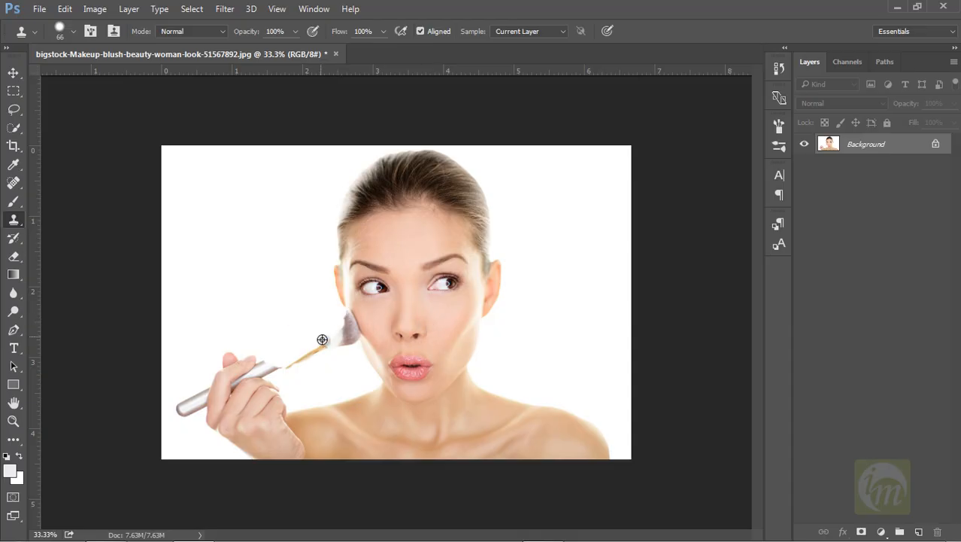
pyautogui.keyDown('alt'); pyautogui.click(310, 328); pyautogui.keyUp('alt')
pyautogui.moveTo(331, 343)
pyautogui.mouseDown()
pyautogui.moveTo(292, 362)
pyautogui.moveTo(259, 361)
pyautogui.moveTo(280, 357)
pyautogui.moveTo(266, 370)
pyautogui.mouseUp()
pyautogui.keyDown('alt'); pyautogui.click(190, 389); pyautogui.keyUp('alt')
pyautogui.moveTo(200, 399)
pyautogui.mouseDown()
pyautogui.moveTo(200, 388)
pyautogui.moveTo(189, 409)
pyautogui.moveTo(196, 387)
pyautogui.mouseUp()
pyautogui.keyDown('alt'); pyautogui.click(335, 369); pyautogui.keyUp('alt')
pyautogui.moveTo(340, 346)
pyautogui.mouseDown()
pyautogui.moveTo(350, 334)
pyautogui.moveTo(338, 316)
pyautogui.moveTo(338, 325)
pyautogui.mouseUp()
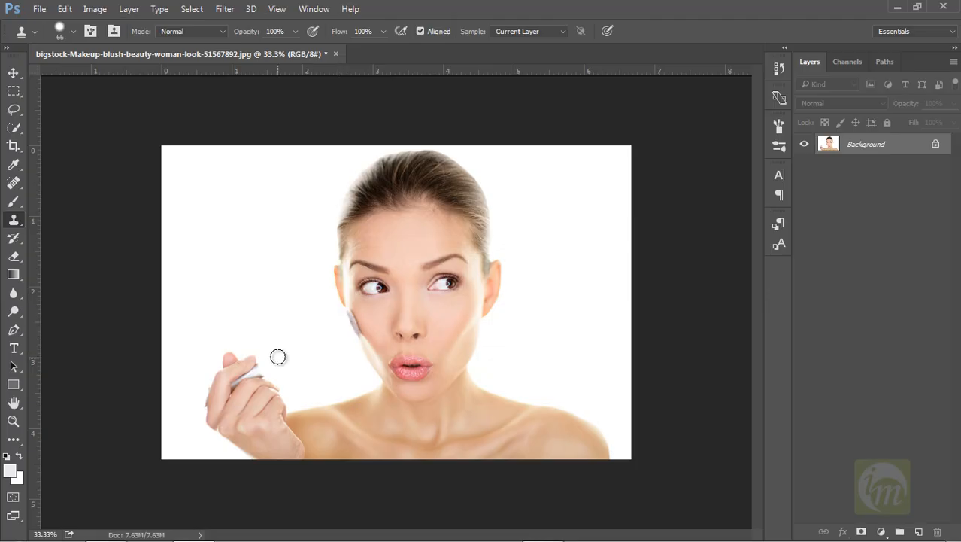
pyautogui.moveTo(257, 360); pyautogui.dragTo(235, 394)
pyautogui.hotkey('ctrl', 'z')
# Step: Clone white background over the leftover brush handle between the fingers and beside the hand, using a 14 px brush
pyautogui.hotkey('ctrl', '+')
pyautogui.hotkey('ctrl', '+')
pyautogui.hotkey('ctrl', '+')
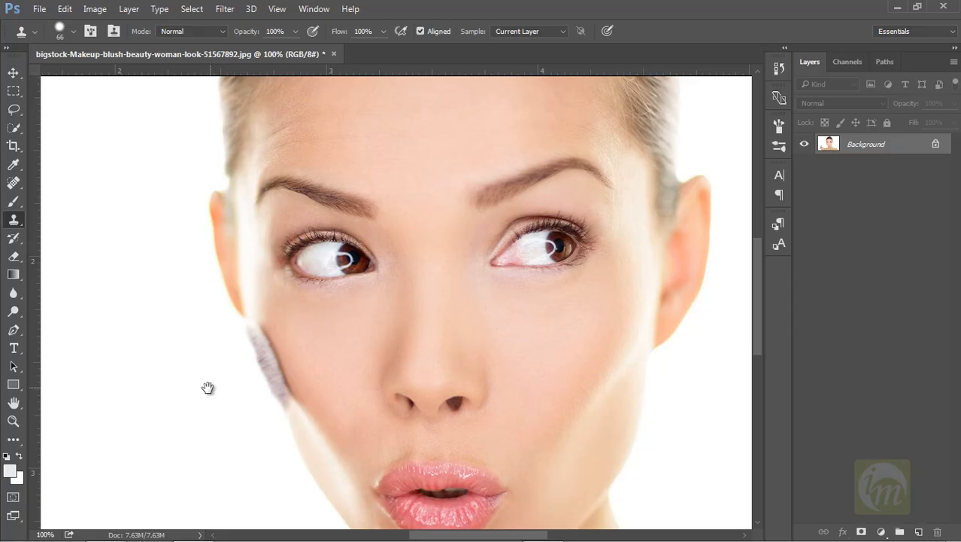
pyautogui.moveTo(176, 418); pyautogui.dragTo(275, 352)
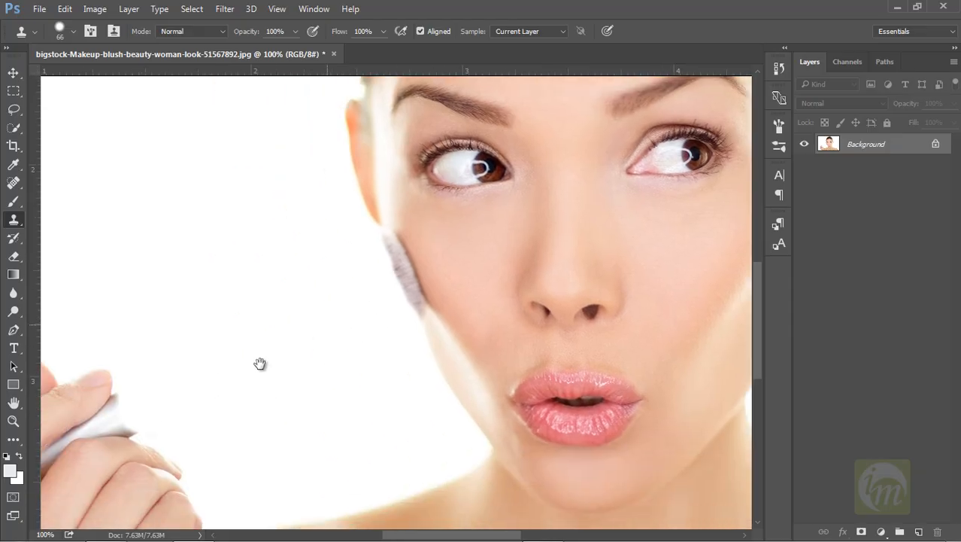
pyautogui.moveTo(212, 392); pyautogui.dragTo(306, 330)
pyautogui.moveTo(271, 371); pyautogui.dragTo(303, 336)
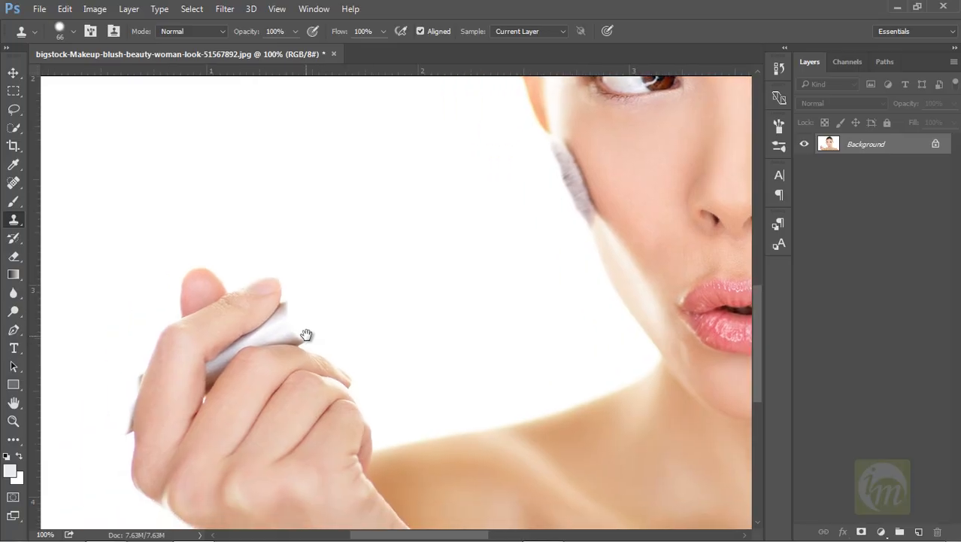
pyautogui.moveTo(253, 354); pyautogui.dragTo(282, 319)
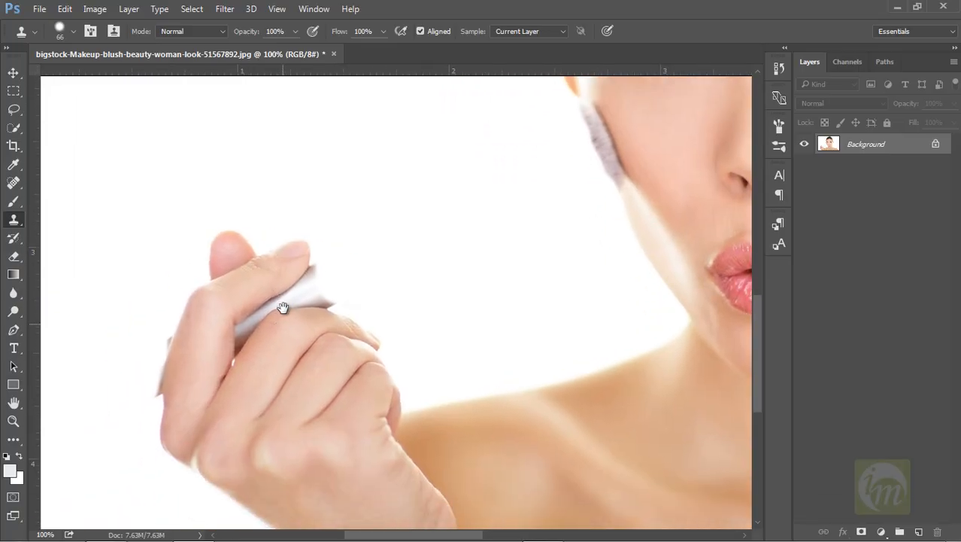
pyautogui.keyDown('alt'); pyautogui.click(350, 263); pyautogui.keyUp('alt')
pyautogui.rightClick(388, 252)
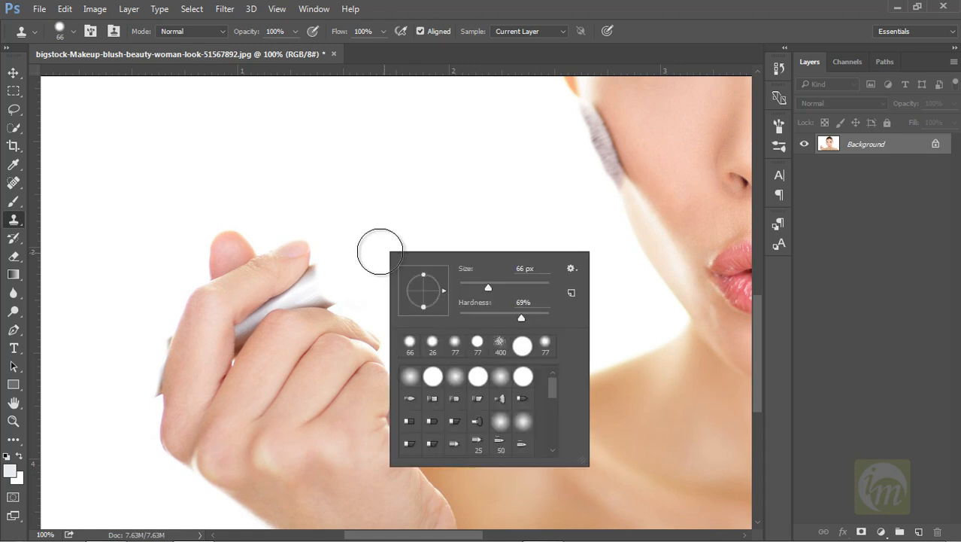
pyautogui.moveTo(466, 287); pyautogui.dragTo(464, 286)
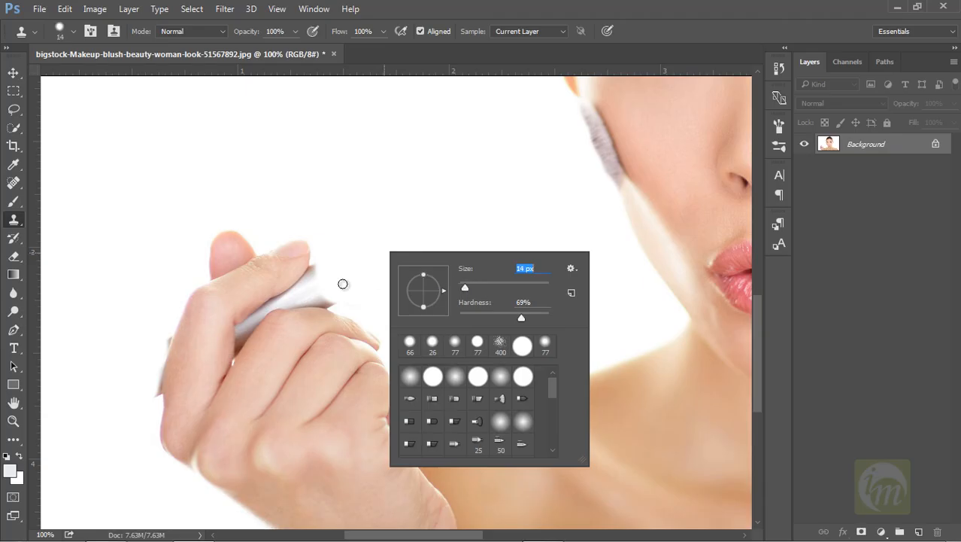
pyautogui.moveTo(242, 329)
pyautogui.mouseDown()
pyautogui.moveTo(320, 266)
pyautogui.moveTo(303, 294)
pyautogui.moveTo(276, 304)
pyautogui.moveTo(336, 306)
pyautogui.moveTo(300, 302)
pyautogui.moveTo(317, 295)
pyautogui.moveTo(334, 303)
pyautogui.moveTo(292, 301)
pyautogui.moveTo(244, 324)
pyautogui.mouseUp()
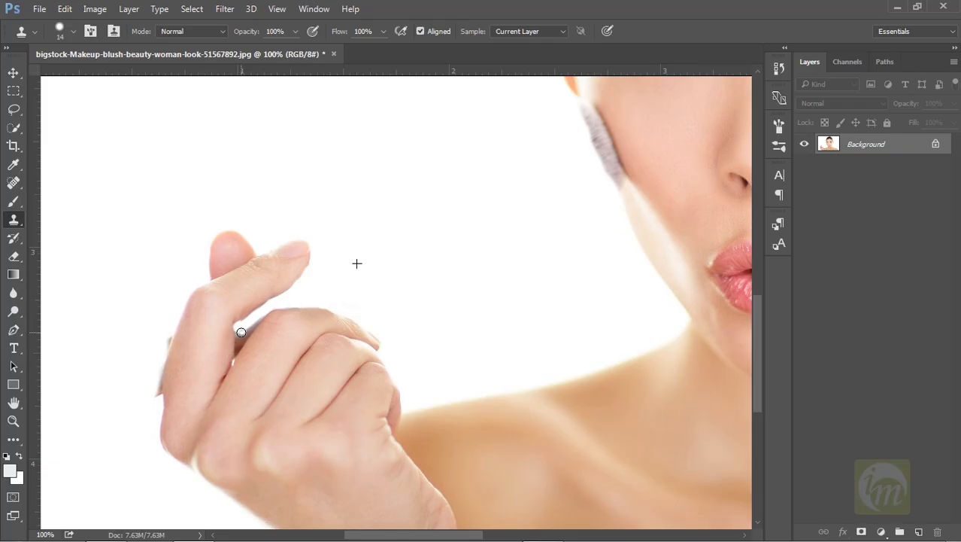
pyautogui.hotkey('ctrl', 'z')
pyautogui.moveTo(239, 336); pyautogui.dragTo(264, 313)
pyautogui.moveTo(166, 341)
pyautogui.mouseDown()
pyautogui.moveTo(166, 325)
pyautogui.moveTo(156, 393)
pyautogui.moveTo(158, 372)
pyautogui.mouseUp()
pyautogui.hotkey('ctrl', 'z')
# Step: Reduce the Clone Stamp brush to 3 px and sample the white gap between the fingers
pyautogui.rightClick(378, 273)
pyautogui.moveTo(456, 308); pyautogui.dragTo(452, 308)
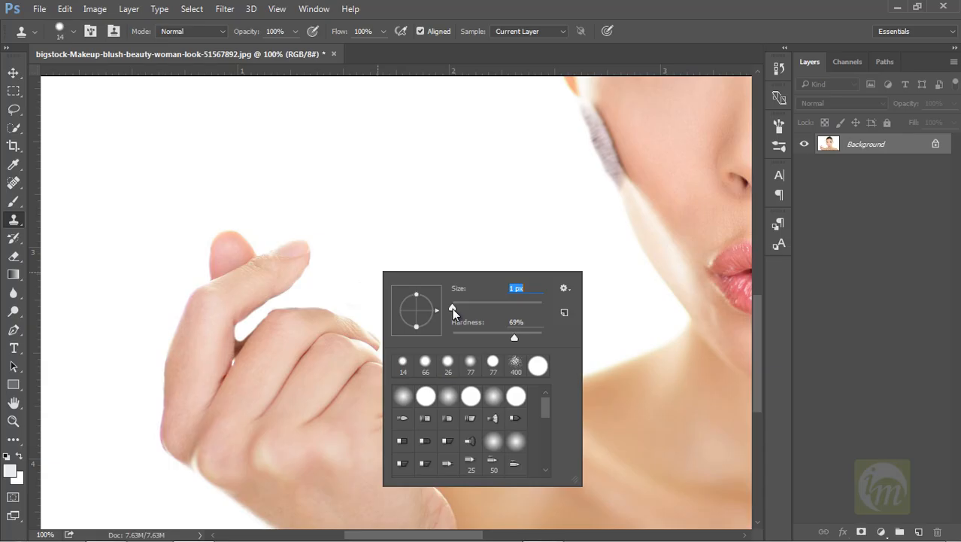
pyautogui.keyDown('alt'); pyautogui.click(241, 333); pyautogui.keyUp('alt')
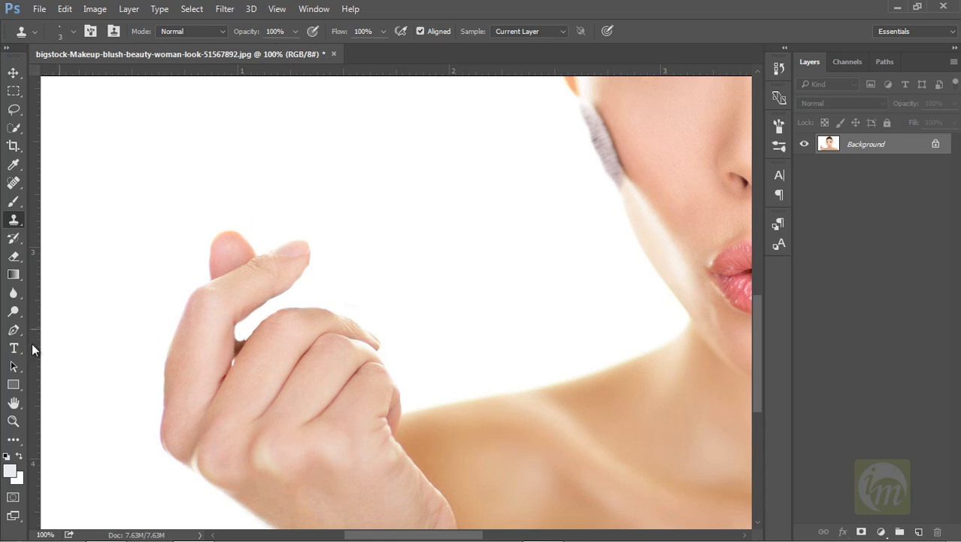
# Step: Outline the gap between the index finger and the knuckles with a closed Pen path and convert it to a selection
pyautogui.click(14, 331)
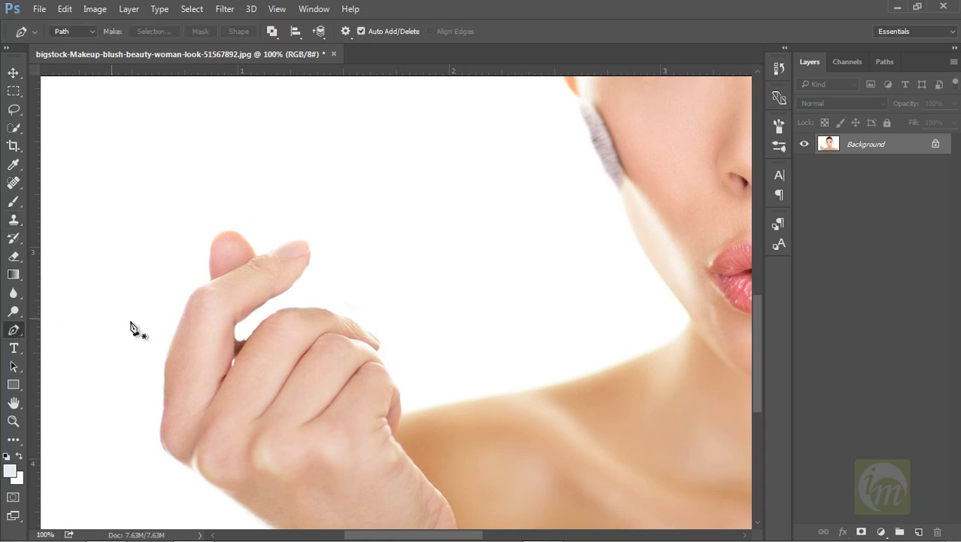
pyautogui.click(232, 365)
pyautogui.moveTo(234, 328); pyautogui.dragTo(252, 318)
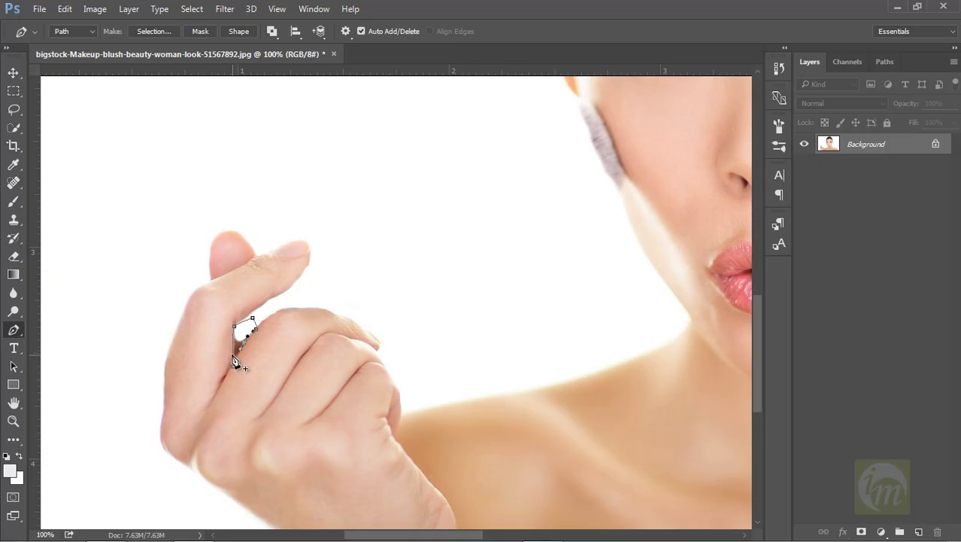
pyautogui.click(233, 366)
pyautogui.moveTo(234, 363); pyautogui.dragTo(233, 361)
pyautogui.hotkey('ctrl', 'Return')
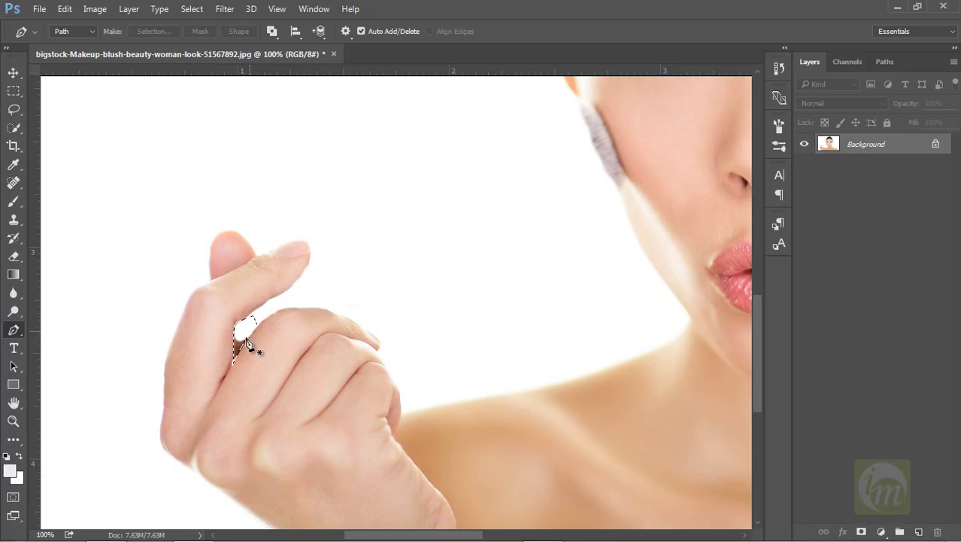
# Step: Clone white over the dark handle remnant inside the selected gap with a 28 px Clone Stamp brush
pyautogui.click(16, 203)
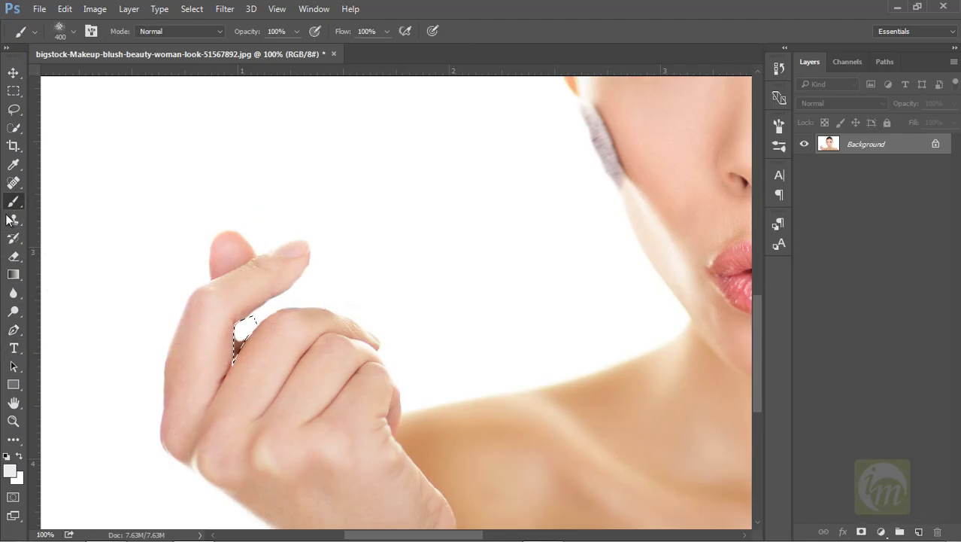
pyautogui.click(12, 219)
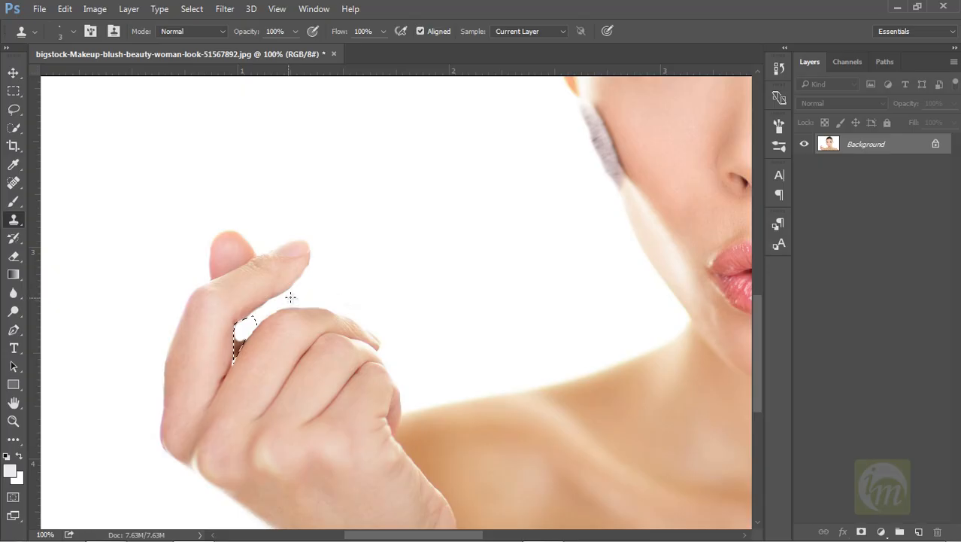
pyautogui.rightClick(317, 294)
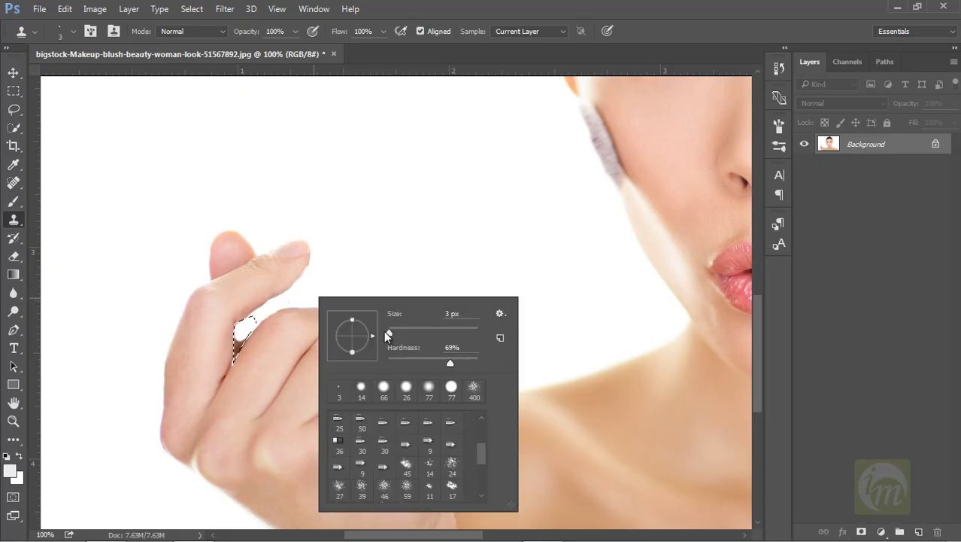
pyautogui.moveTo(392, 332); pyautogui.dragTo(399, 334)
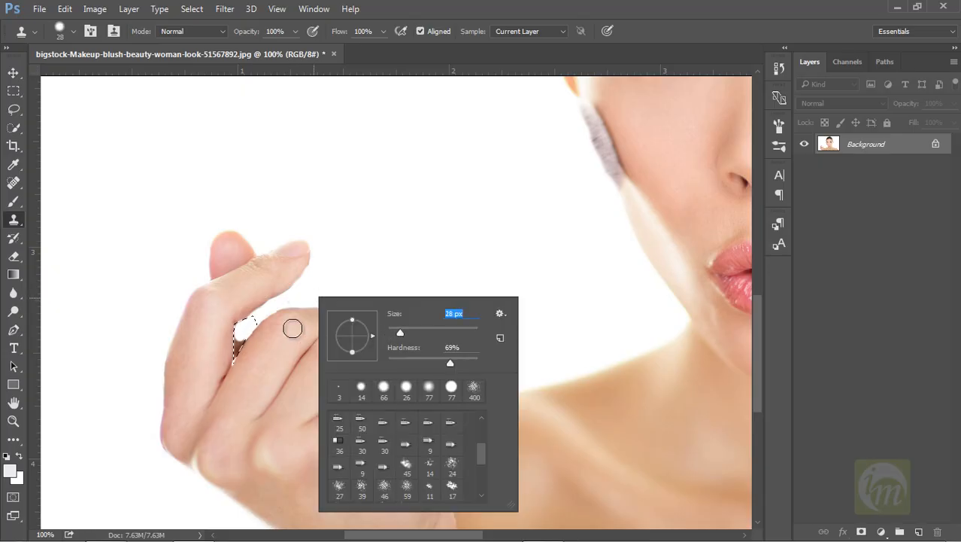
pyautogui.press('Return')
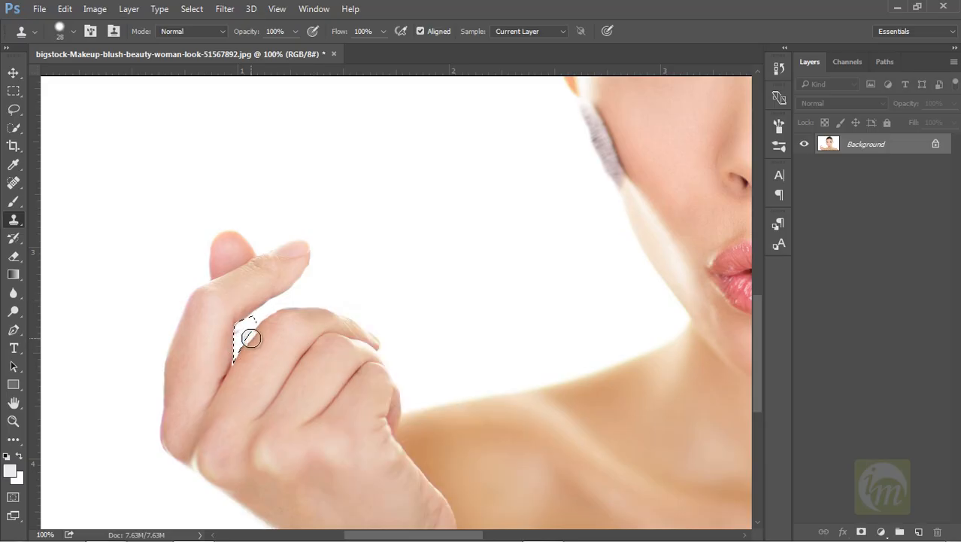
pyautogui.keyDown('alt'); pyautogui.click(268, 313); pyautogui.keyUp('alt')
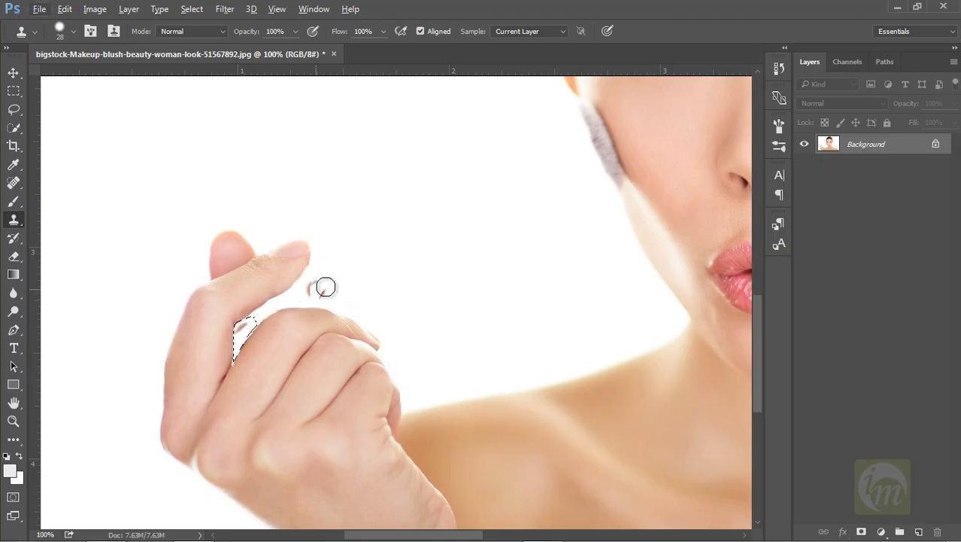
# Step: Clean up the edges of the selected finger gap with a 3 px Clone Stamp brush and clear the selection
pyautogui.rightClick(374, 295)
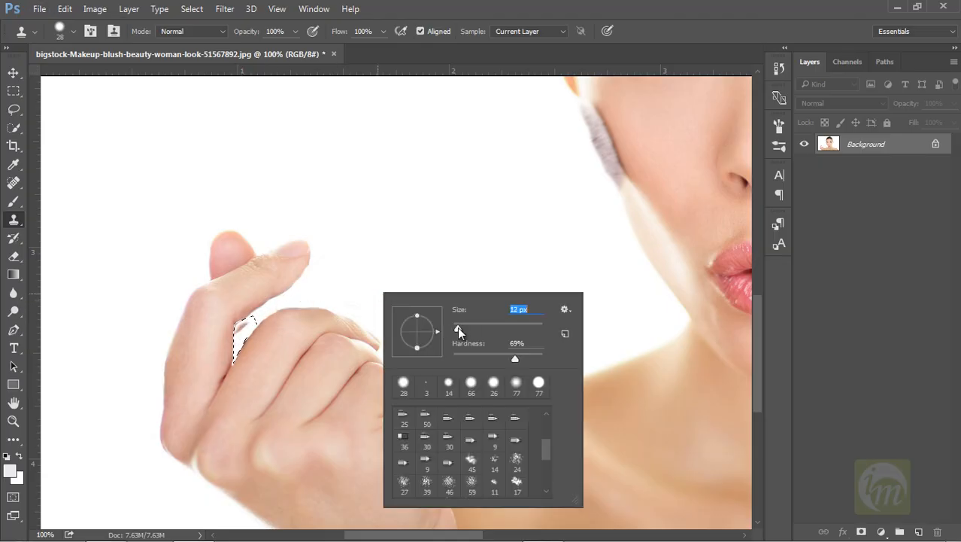
pyautogui.moveTo(457, 328); pyautogui.dragTo(454, 328)
pyautogui.press('Return')
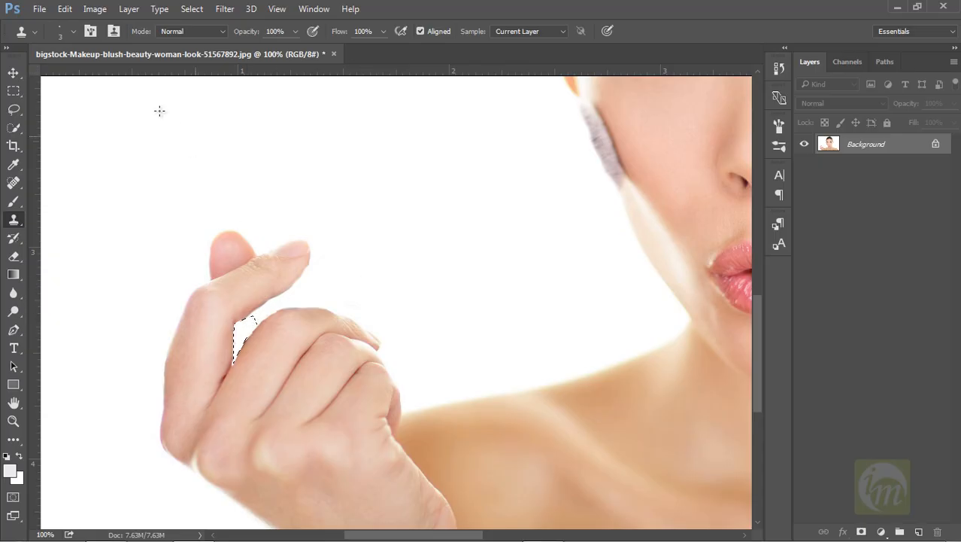
pyautogui.click(192, 9)
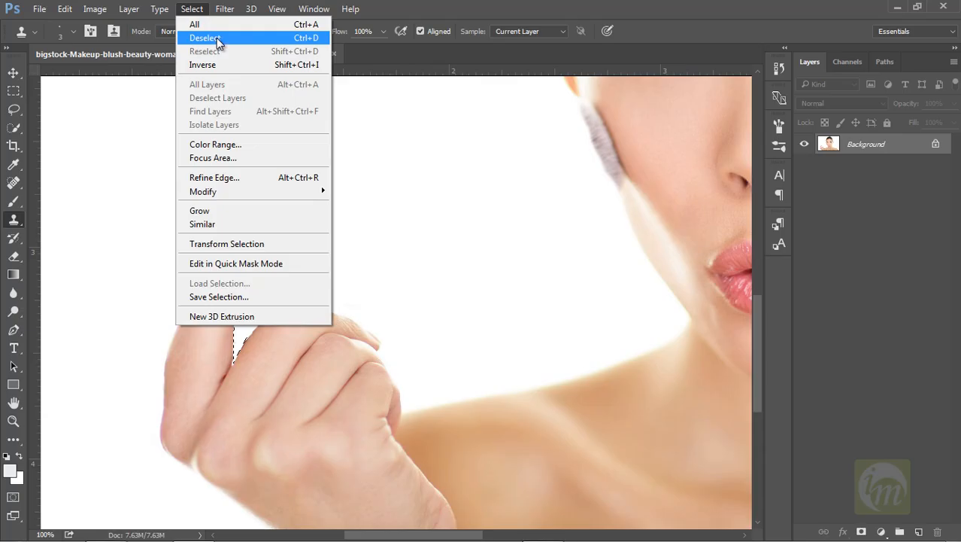
pyautogui.click(218, 38)
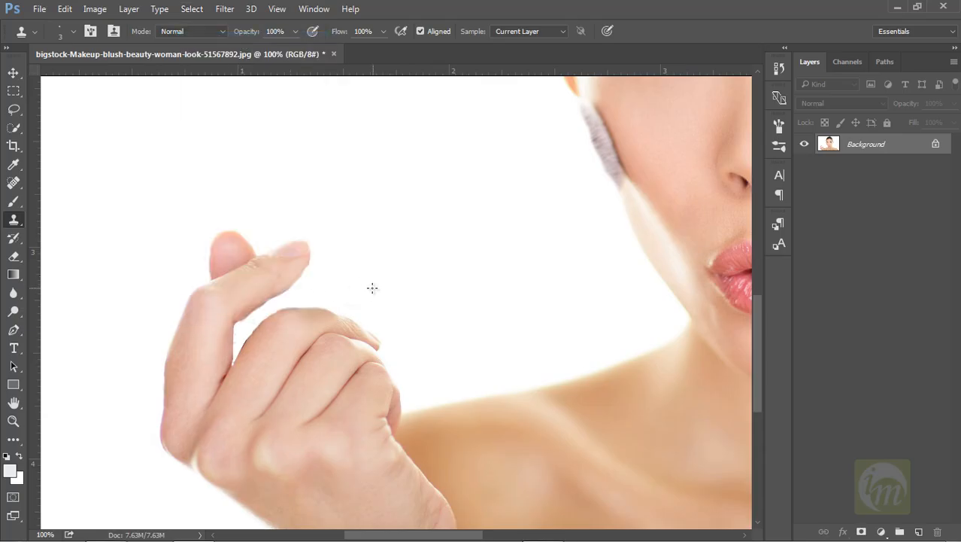
# Step: Examine the whole retouched photo and the bristle remnant on the woman's cheek
pyautogui.hotkey('ctrl', '-')
pyautogui.hotkey('ctrl', '-')
pyautogui.hotkey('ctrl', '-')
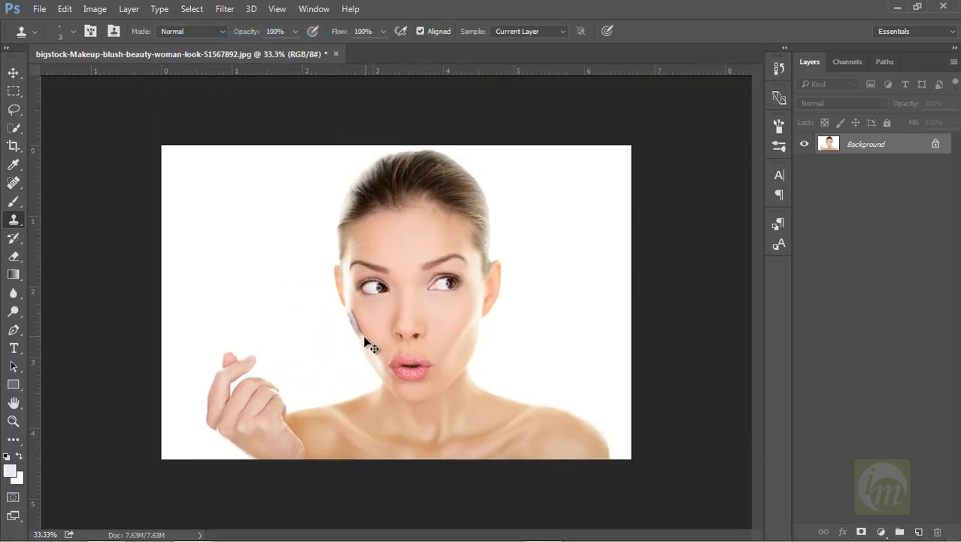
pyautogui.hotkey('ctrl', '+')
pyautogui.hotkey('ctrl', '+')
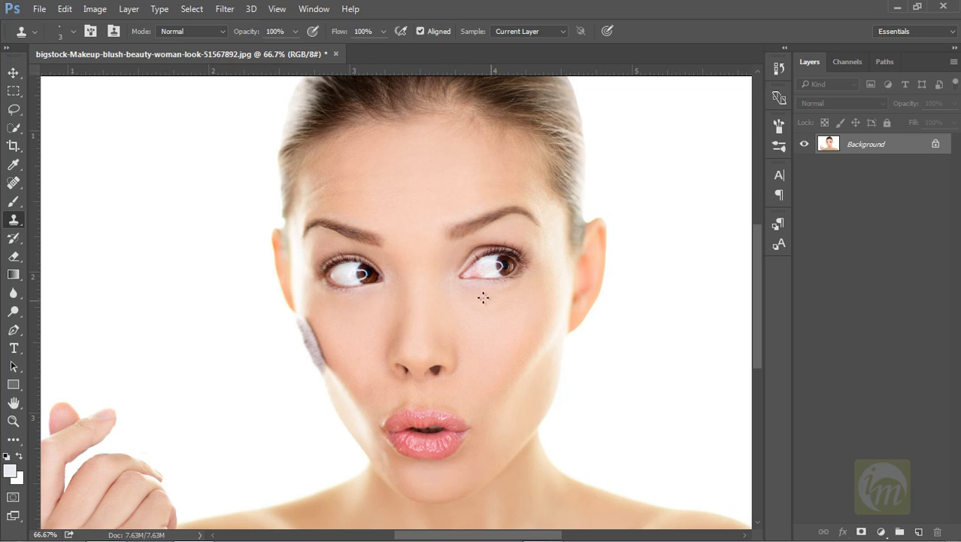
# Step: Lasso a clean oval of skin along the cheek edge opposite the bristle remnant and copy it to a new layer
pyautogui.click(15, 112)
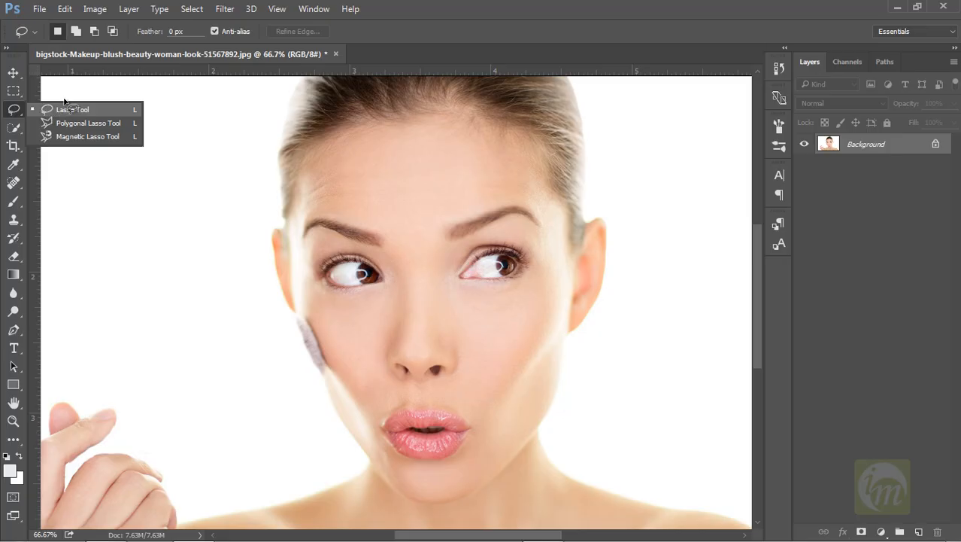
pyautogui.click(67, 106)
pyautogui.moveTo(548, 288)
pyautogui.mouseDown()
pyautogui.moveTo(514, 326)
pyautogui.moveTo(512, 364)
pyautogui.moveTo(538, 401)
pyautogui.moveTo(563, 383)
pyautogui.moveTo(569, 341)
pyautogui.moveTo(561, 296)
pyautogui.moveTo(513, 295)
pyautogui.moveTo(533, 275)
pyautogui.moveTo(508, 357)
pyautogui.moveTo(532, 405)
pyautogui.mouseUp()
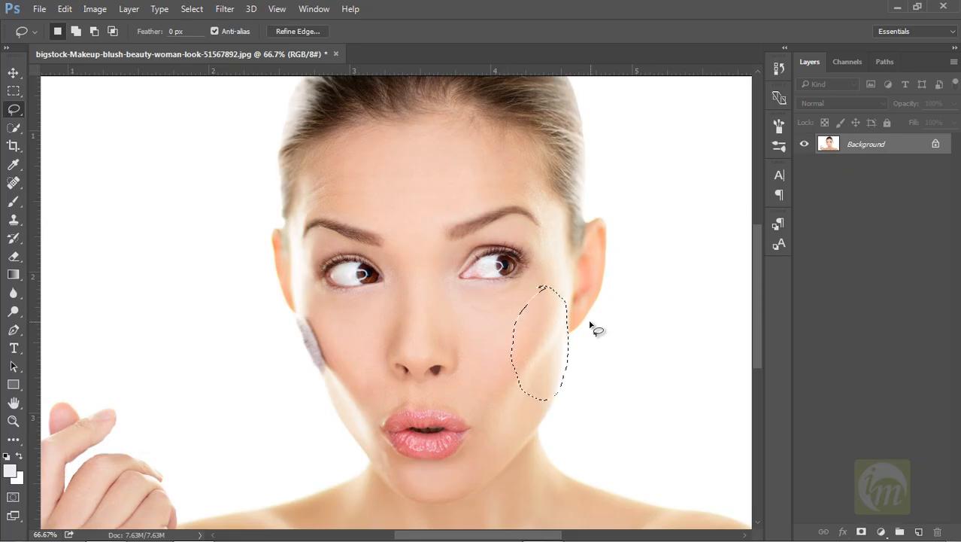
pyautogui.hotkey('ctrl', 'j')
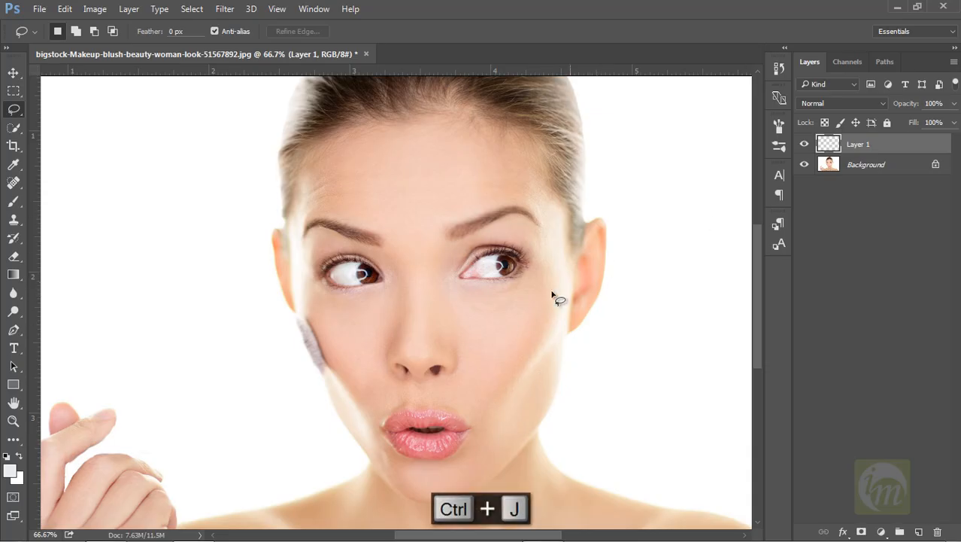
# Step: Move the copied cheek patch over the bristle remnant and flip it horizontally to a width of -97.60% so it covers the remnant
pyautogui.click(13, 73)
pyautogui.moveTo(462, 340); pyautogui.dragTo(353, 344)
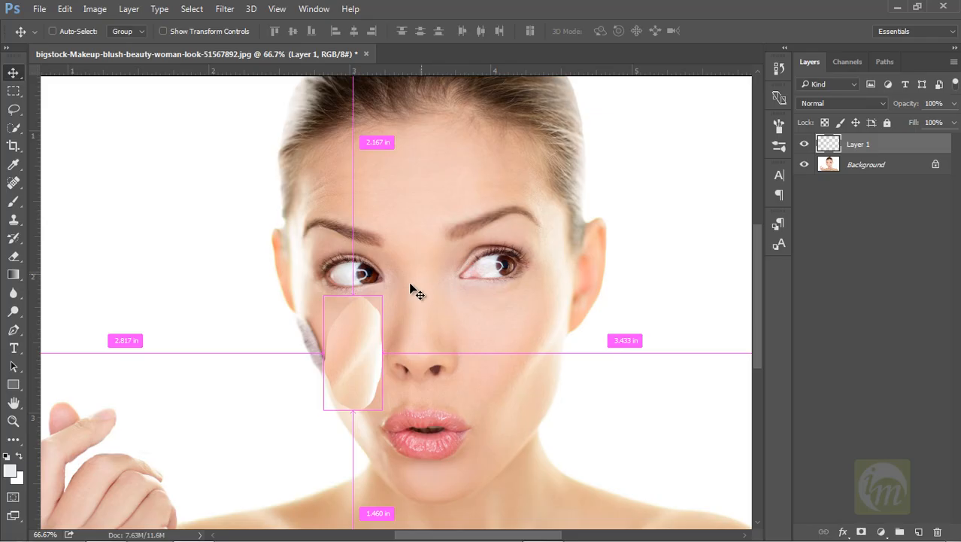
pyautogui.hotkey('ctrl', 't')
pyautogui.moveTo(384, 353); pyautogui.dragTo(334, 345)
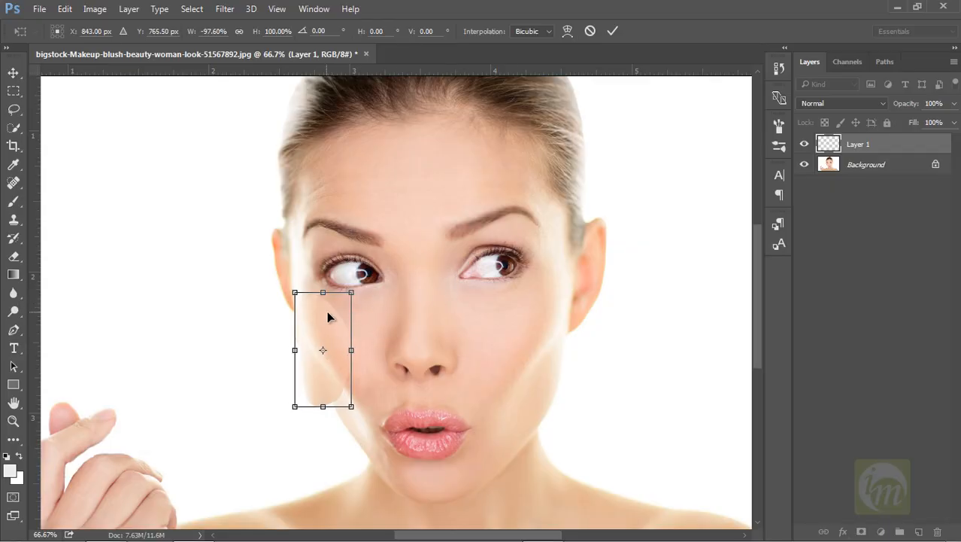
pyautogui.press('Return')
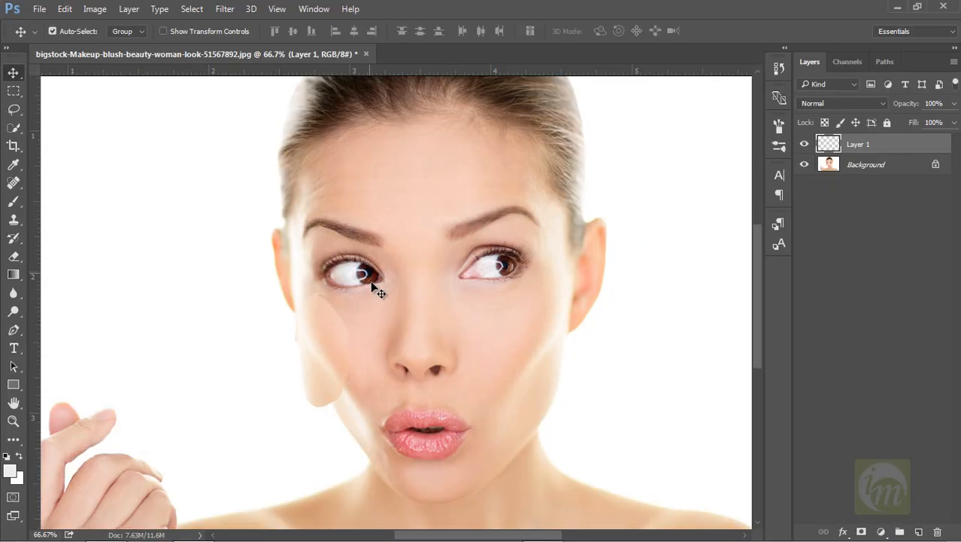
# Step: Erase the hard outer edges of the cheek patch with a soft 92 px Eraser at 0% hardness
pyautogui.click(18, 257)
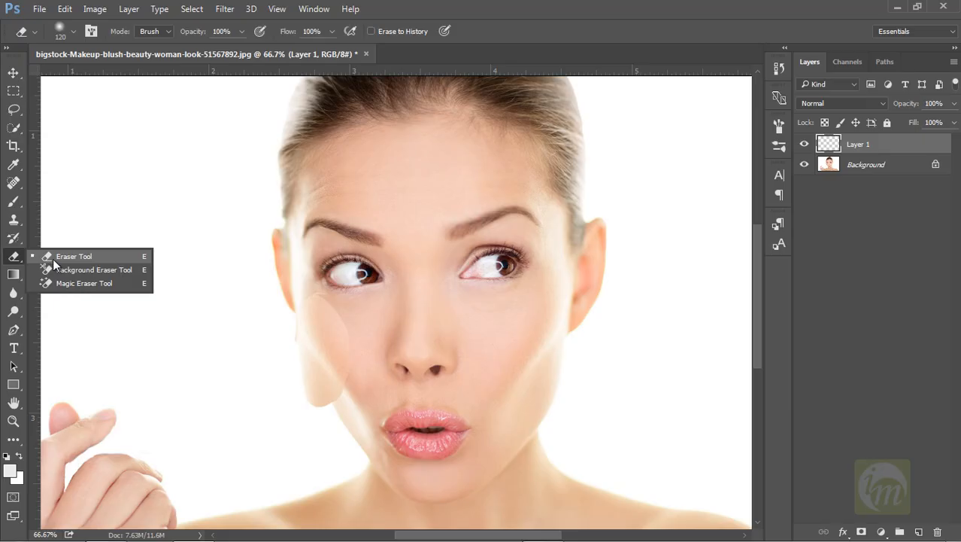
pyautogui.click(52, 257)
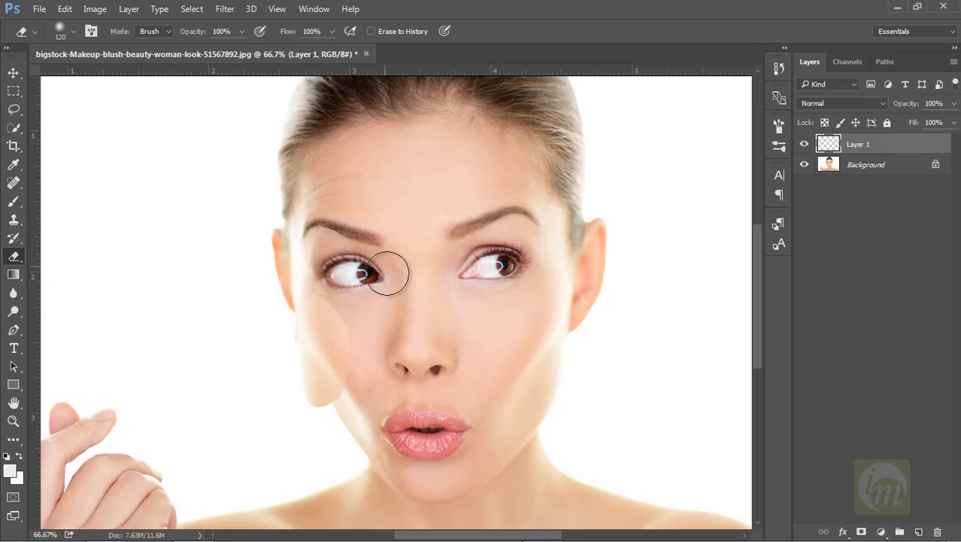
pyautogui.rightClick(389, 292)
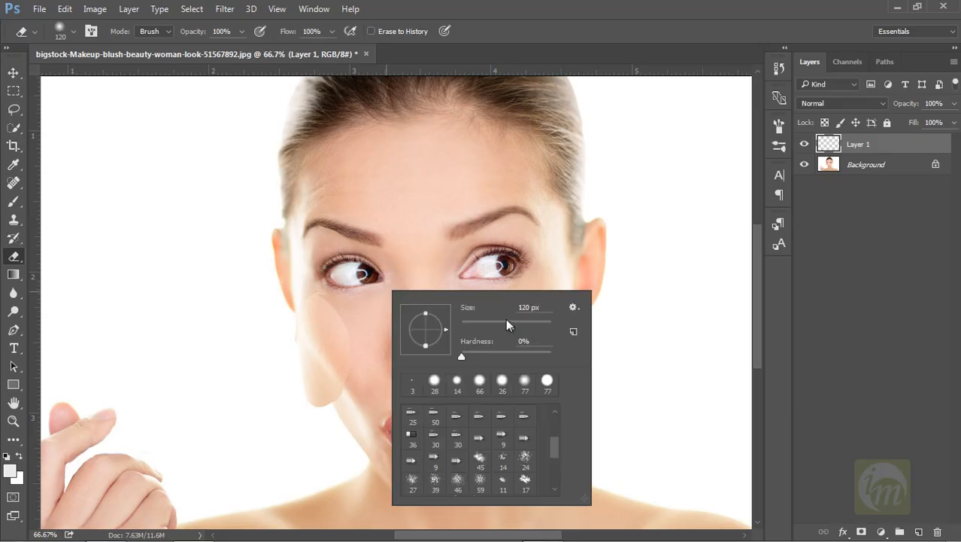
pyautogui.moveTo(463, 357); pyautogui.dragTo(458, 360)
pyautogui.moveTo(525, 321); pyautogui.dragTo(502, 325)
pyautogui.click(318, 291)
pyautogui.moveTo(322, 292)
pyautogui.mouseDown()
pyautogui.moveTo(342, 309)
pyautogui.moveTo(313, 297)
pyautogui.moveTo(351, 328)
pyautogui.moveTo(356, 402)
pyautogui.moveTo(330, 417)
pyautogui.moveTo(276, 395)
pyautogui.moveTo(282, 387)
pyautogui.moveTo(298, 410)
pyautogui.moveTo(281, 330)
pyautogui.moveTo(307, 399)
pyautogui.mouseUp()
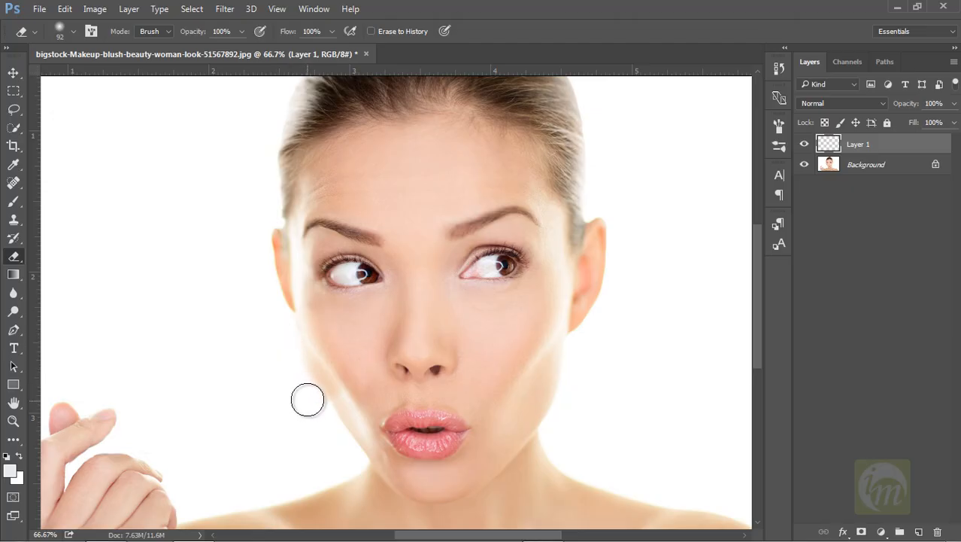
# Step: Blend the cheek patch into the jawline by erasing its remaining edges with a 51 px soft Eraser
pyautogui.hotkey('ctrl', '+')
pyautogui.hotkey('ctrl', '+')
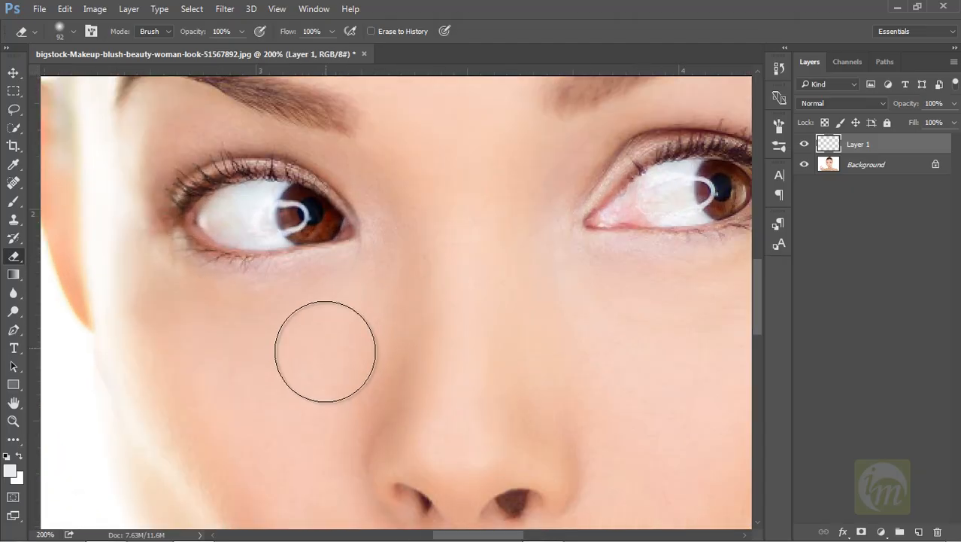
pyautogui.moveTo(403, 302); pyautogui.dragTo(492, 203)
pyautogui.hotkey('alt', 'space')
pyautogui.press('Escape')
pyautogui.rightClick(350, 311)
pyautogui.moveTo(447, 348); pyautogui.dragTo(449, 348)
pyautogui.moveTo(267, 289)
pyautogui.mouseDown()
pyautogui.moveTo(283, 361)
pyautogui.moveTo(312, 390)
pyautogui.mouseUp()
pyautogui.moveTo(268, 329); pyautogui.dragTo(329, 449)
pyautogui.moveTo(324, 406)
pyautogui.mouseDown()
pyautogui.moveTo(355, 462)
pyautogui.moveTo(380, 470)
pyautogui.mouseUp()
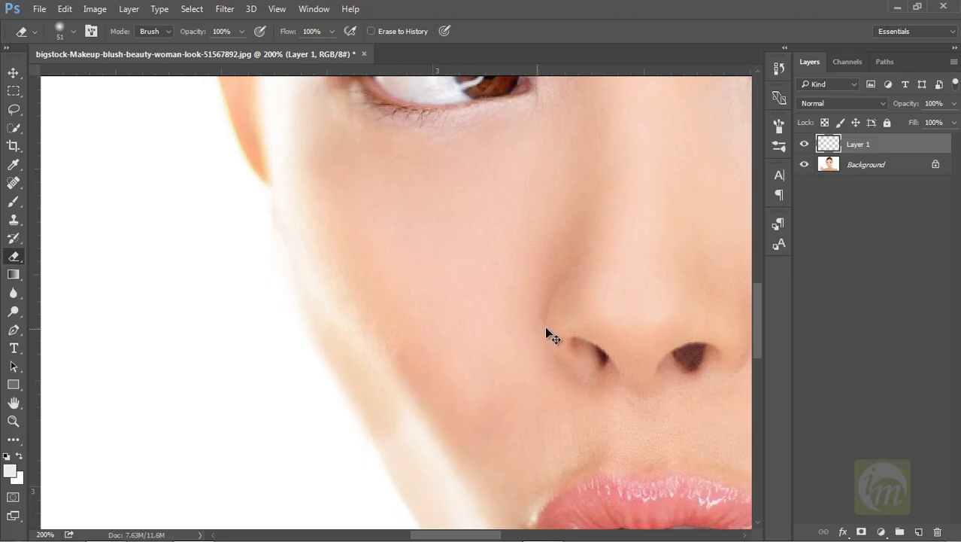
# Step: Compare the woman's cheek with and without the patch layer
pyautogui.hotkey('ctrl', '-')
pyautogui.hotkey('ctrl', '-')
pyautogui.hotkey('ctrl', '-')
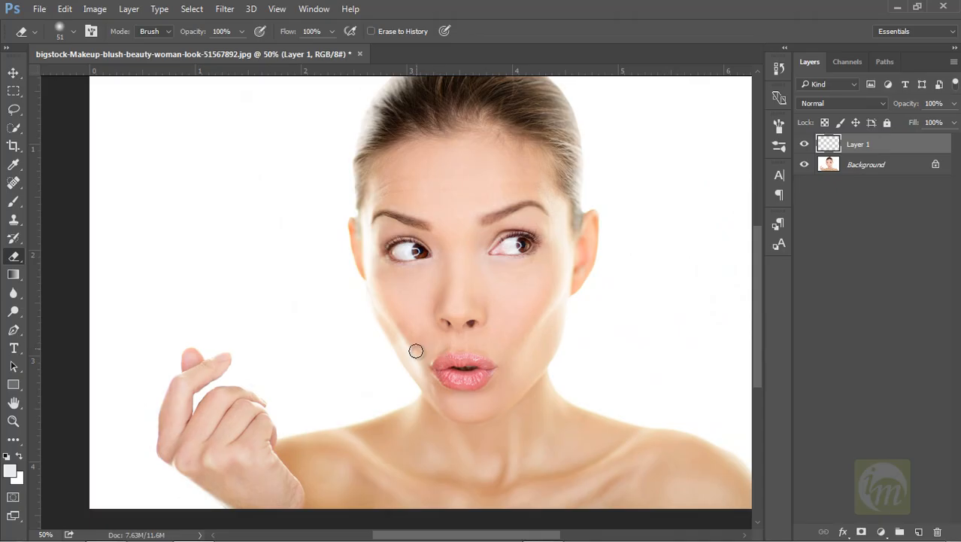
pyautogui.click(803, 144)
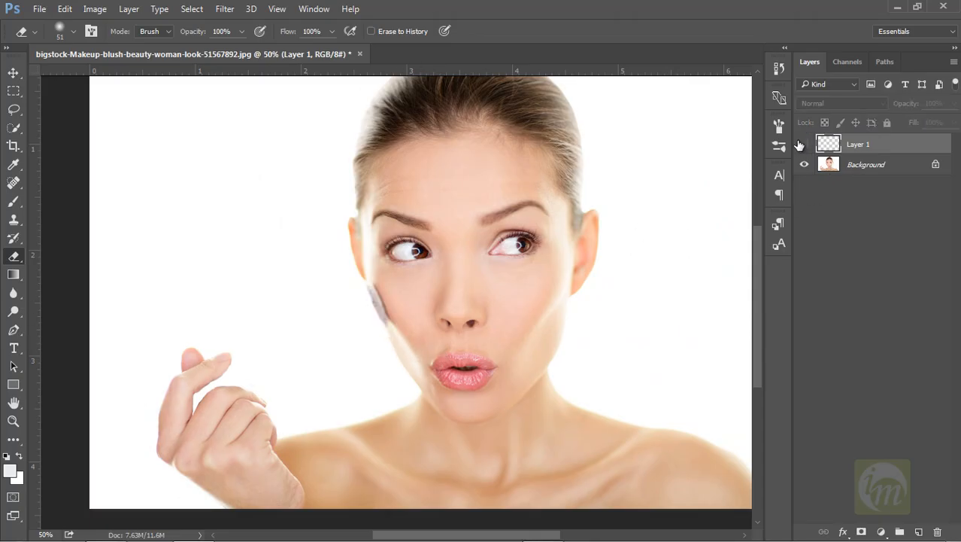
pyautogui.click(805, 145)
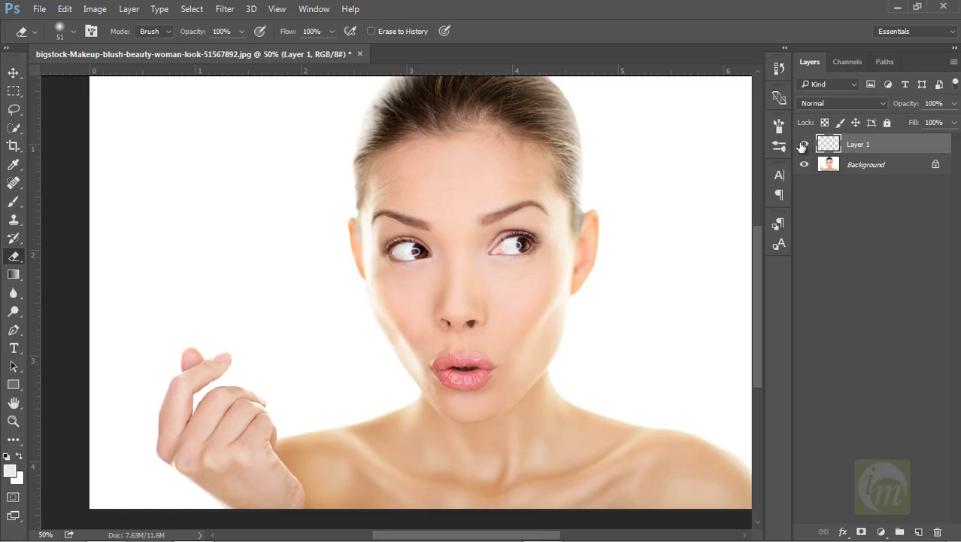
pyautogui.click(802, 146)
pyautogui.click(802, 146)
# Step: Add a Curves adjustment layer above the cheek patch layer
pyautogui.hotkey('ctrl', '+')
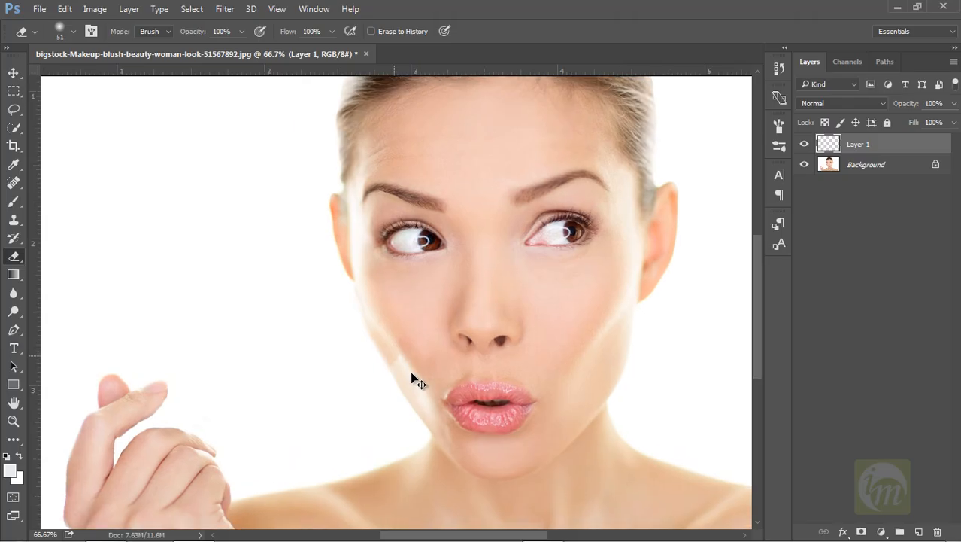
pyautogui.hotkey('ctrl', '+')
pyautogui.hotkey('ctrl', '+')
pyautogui.moveTo(389, 322); pyautogui.dragTo(367, 198)
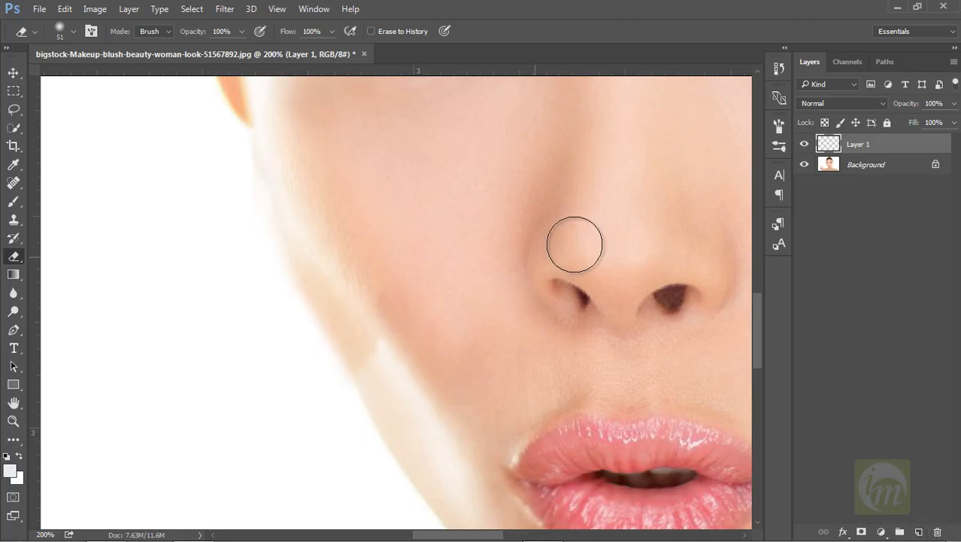
pyautogui.click(881, 531)
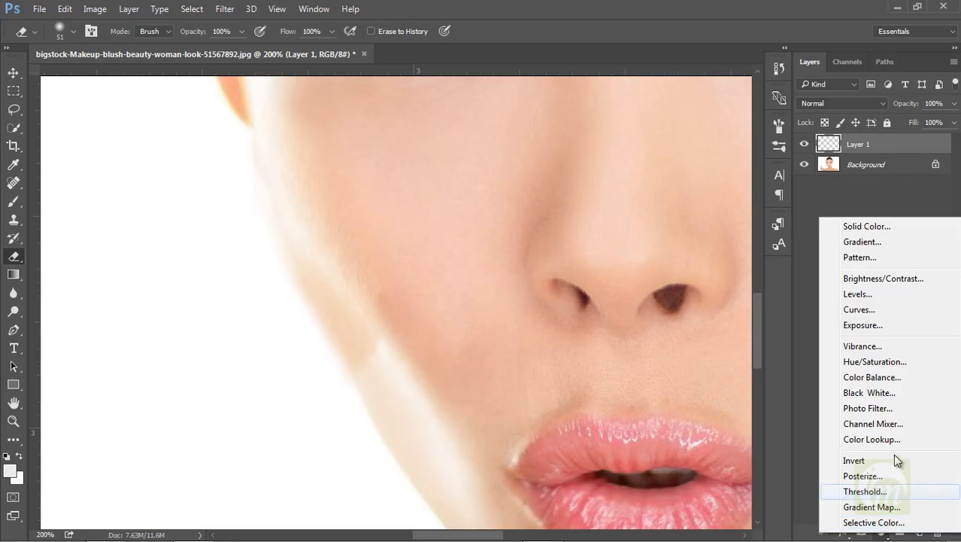
pyautogui.click(872, 311)
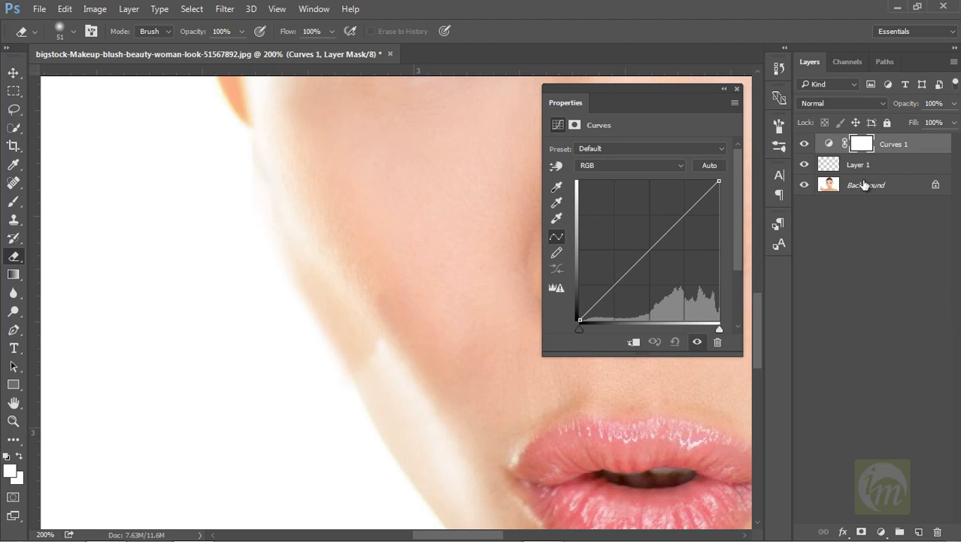
# Step: Check the cheek patch by toggling its visibility and clip the Curves adjustment to the patch layer
pyautogui.click(822, 165)
pyautogui.click(805, 165)
pyautogui.click(805, 164)
pyautogui.click(805, 165)
pyautogui.click(805, 165)
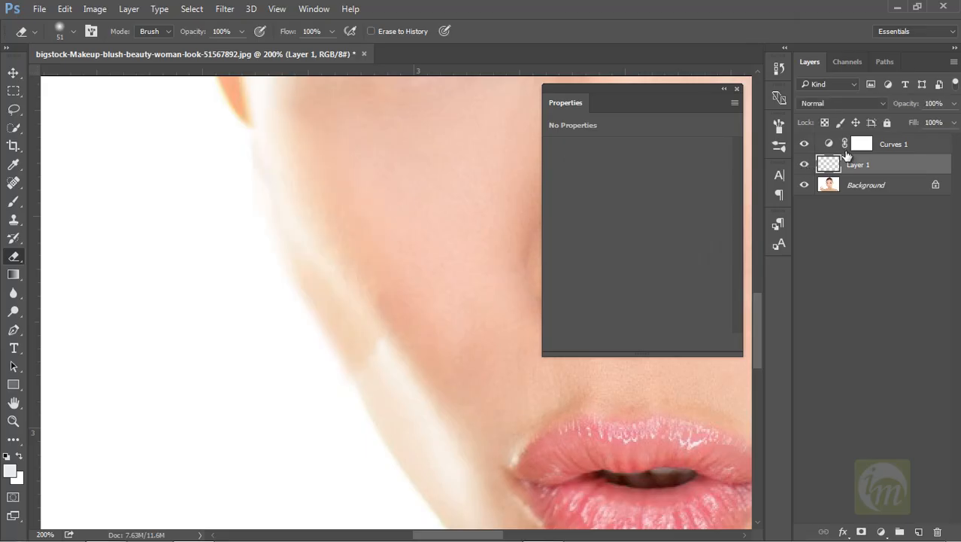
pyautogui.rightClick(873, 145)
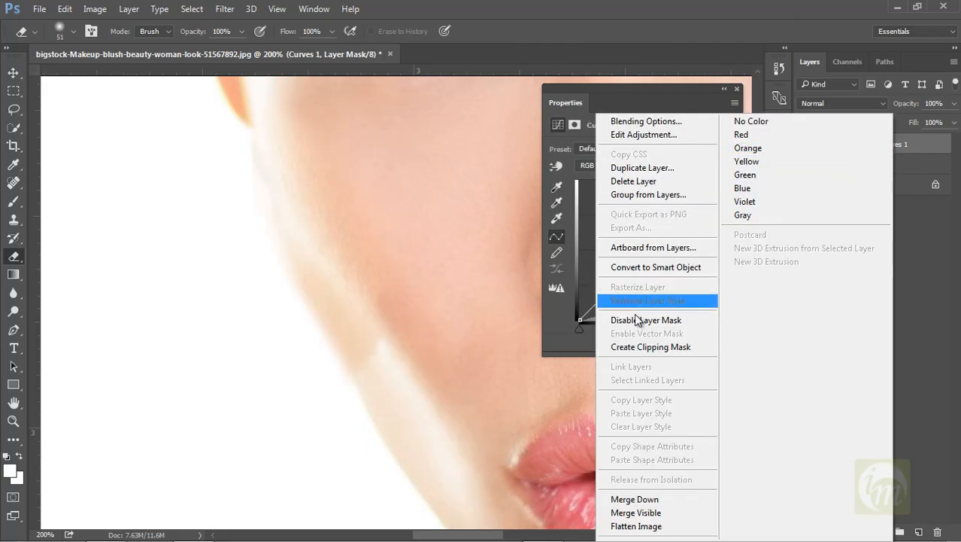
pyautogui.click(633, 347)
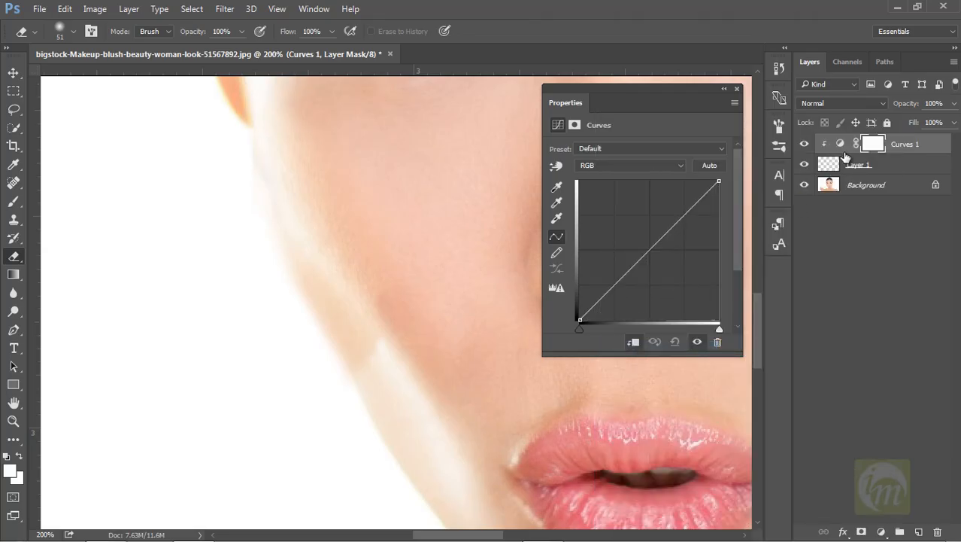
# Step: Brighten the cheek patch slightly by raising the midpoint of the RGB curve, and close the curve settings
pyautogui.click(841, 145)
pyautogui.moveTo(652, 245)
pyautogui.mouseDown()
pyautogui.moveTo(637, 224)
pyautogui.moveTo(649, 259)
pyautogui.moveTo(643, 246)
pyautogui.mouseUp()
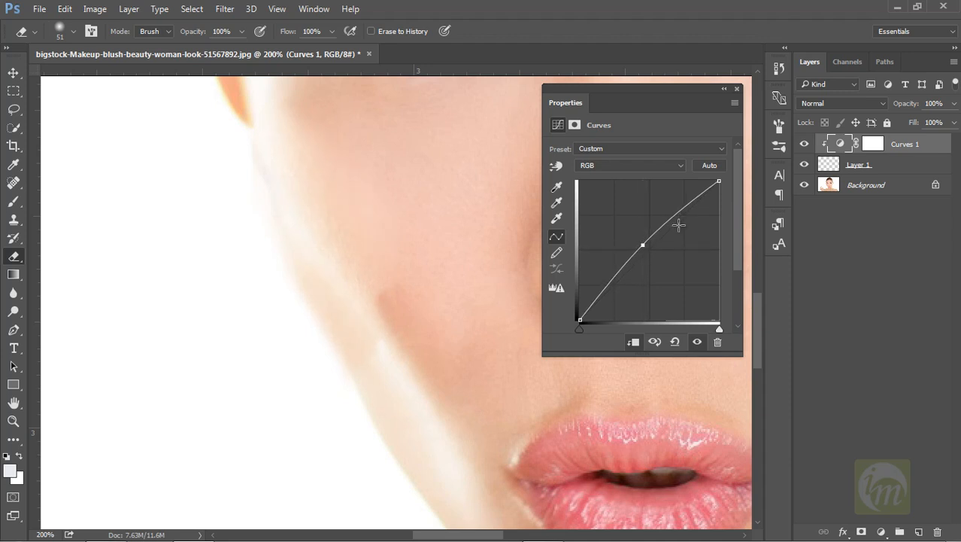
pyautogui.click(737, 89)
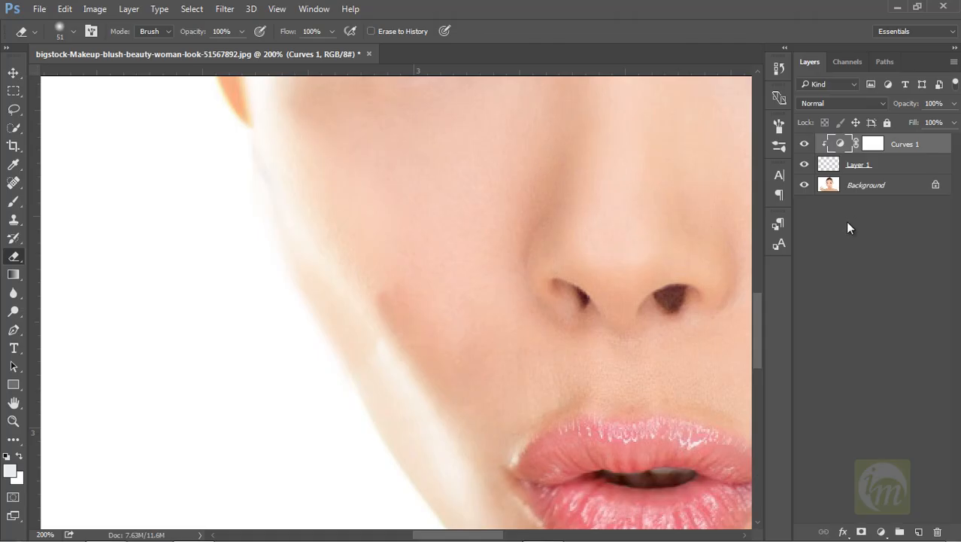
pyautogui.click(867, 237)
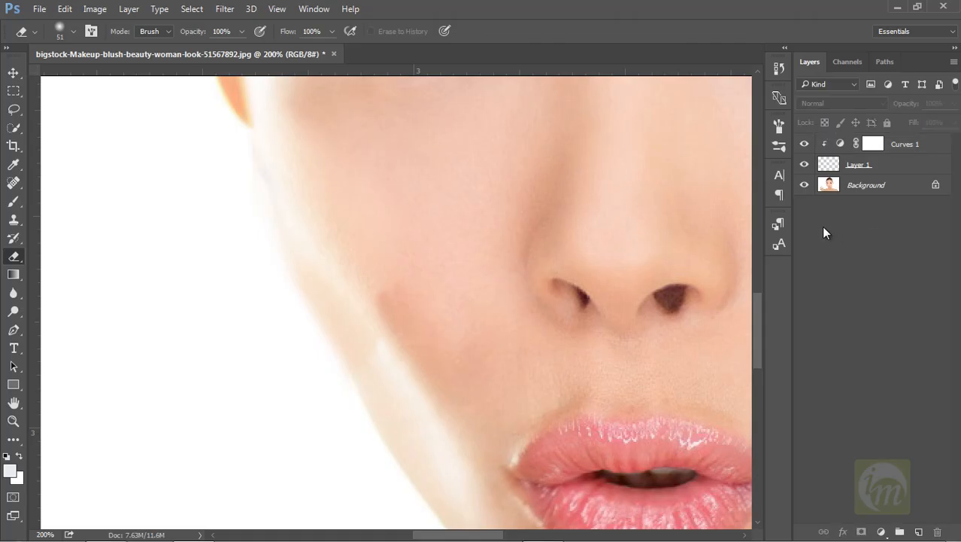
# Step: Compare the whole photo with and without the brightened cheek patch and leave the patch layer, Layer 1, selected
pyautogui.hotkey('ctrl', '-')
pyautogui.hotkey('ctrl', '-')
pyautogui.hotkey('ctrl', '-')
pyautogui.hotkey('ctrl', '-')
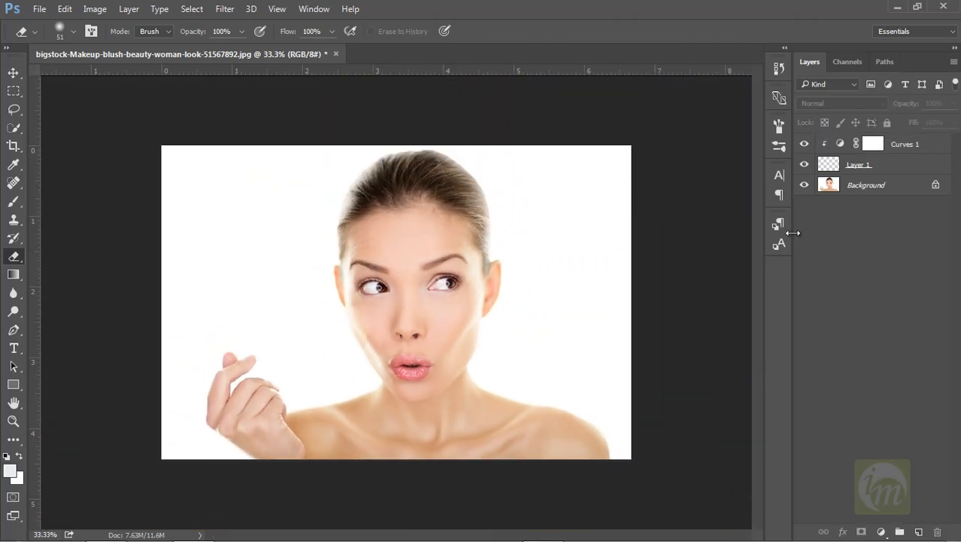
pyautogui.hotkey('ctrl', '+')
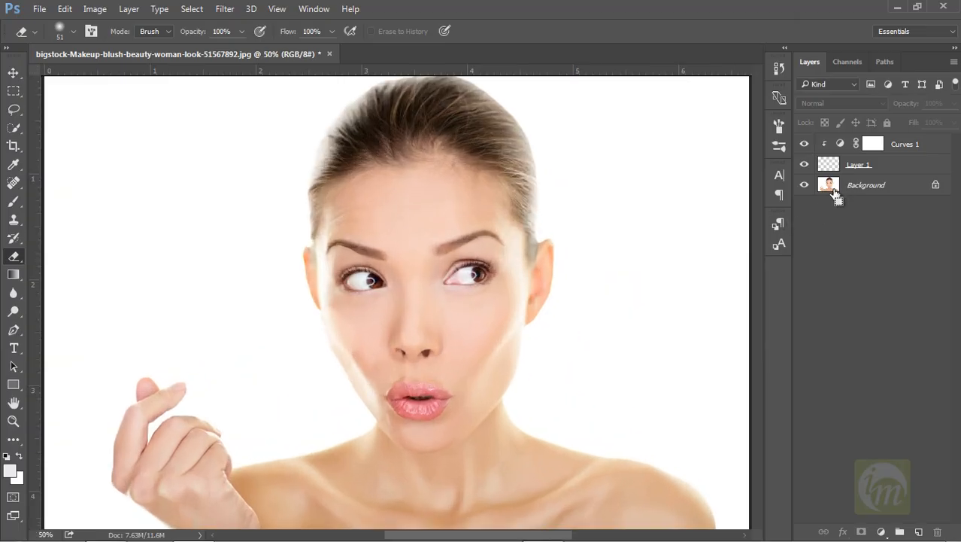
pyautogui.click(804, 165)
pyautogui.click(804, 164)
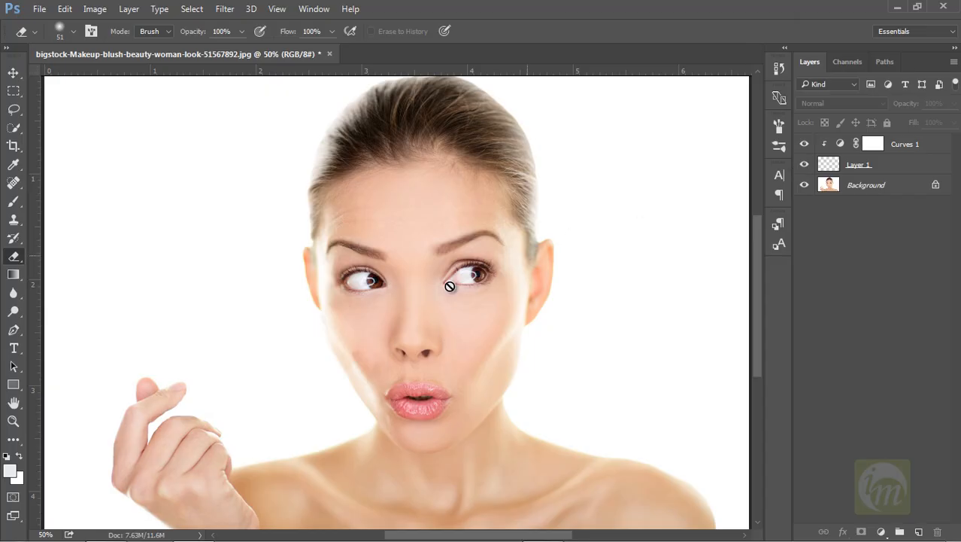
pyautogui.click(859, 172)
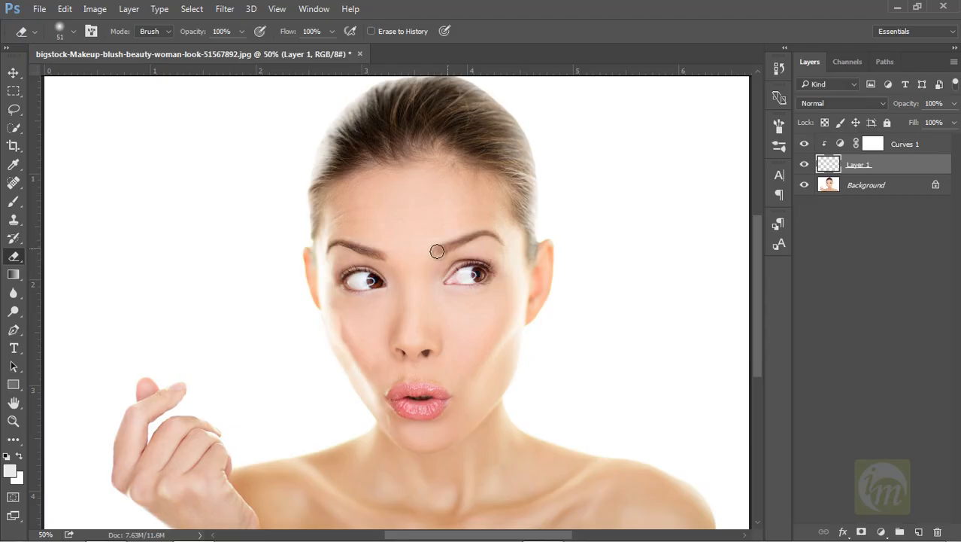
pyautogui.hotkey('ctrl', '-')
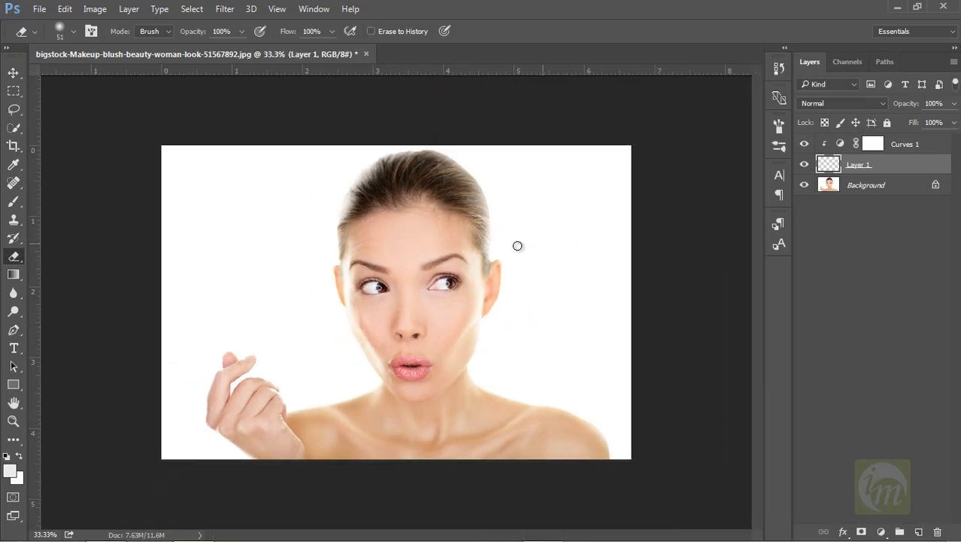
pyautogui.click(804, 164)
pyautogui.click(805, 166)
# Step: Place the pencil image na111312x_2 into the photo directly above the cheek patch layer
pyautogui.click(107, 534)
pyautogui.click(324, 161)
pyautogui.moveTo(324, 162)
pyautogui.mouseDown()
pyautogui.moveTo(307, 307)
pyautogui.moveTo(194, 511)
pyautogui.moveTo(194, 536)
pyautogui.moveTo(269, 347)
pyautogui.moveTo(269, 314)
pyautogui.mouseUp()
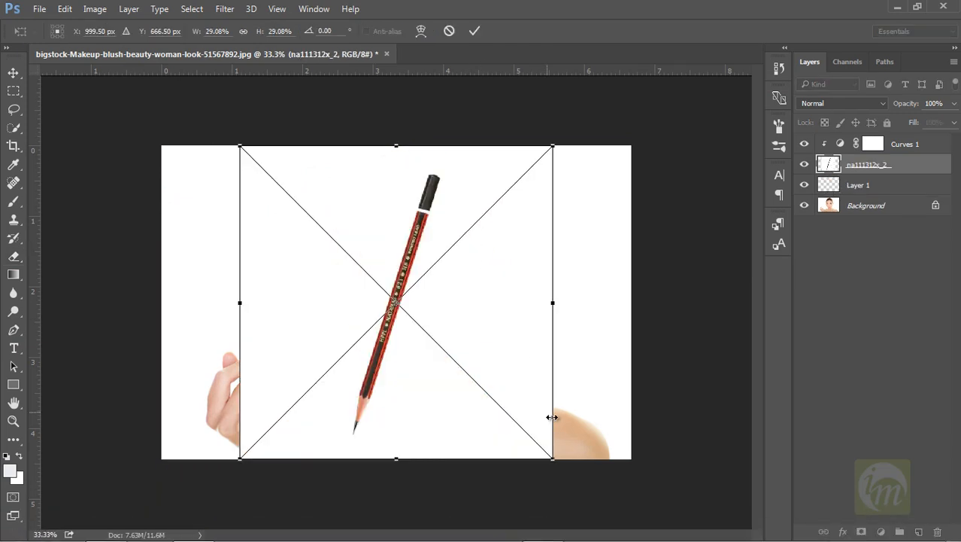
# Step: Rotate the placed pencil to -147.14° and move it over the woman's hand with its tip pointing up toward her face
pyautogui.moveTo(560, 474)
pyautogui.mouseDown()
pyautogui.moveTo(566, 443)
pyautogui.moveTo(539, 264)
pyautogui.moveTo(451, 247)
pyautogui.moveTo(408, 266)
pyautogui.moveTo(438, 255)
pyautogui.moveTo(427, 246)
pyautogui.moveTo(437, 242)
pyautogui.moveTo(443, 348)
pyautogui.mouseUp()
pyautogui.moveTo(529, 454)
pyautogui.mouseDown()
pyautogui.moveTo(577, 369)
pyautogui.moveTo(580, 296)
pyautogui.mouseUp()
pyautogui.moveTo(465, 301)
pyautogui.mouseDown()
pyautogui.moveTo(380, 310)
pyautogui.moveTo(372, 324)
pyautogui.moveTo(415, 297)
pyautogui.moveTo(401, 305)
pyautogui.mouseUp()
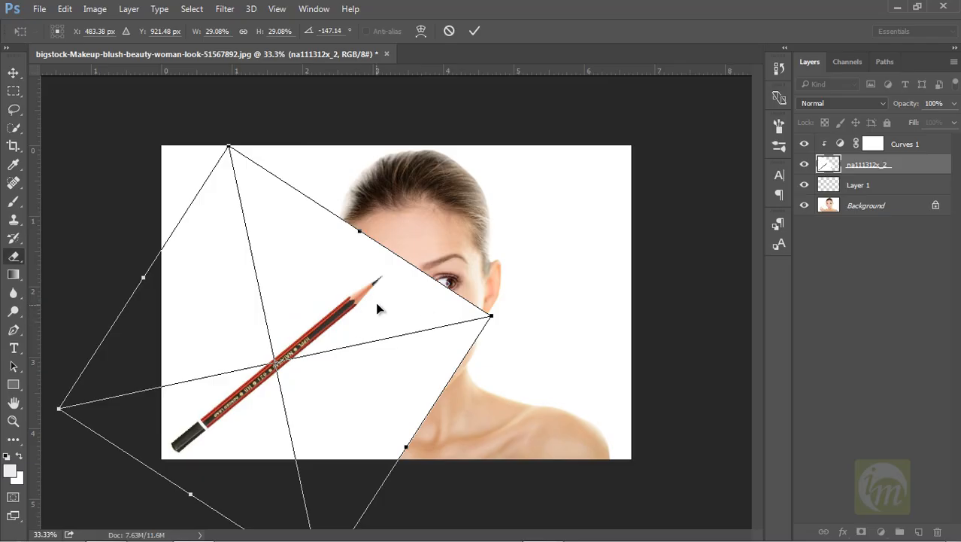
pyautogui.press('Return')
# Step: Rasterize the placed pencil smart object so its pixels can be edited
pyautogui.press('e')
pyautogui.click(274, 348)
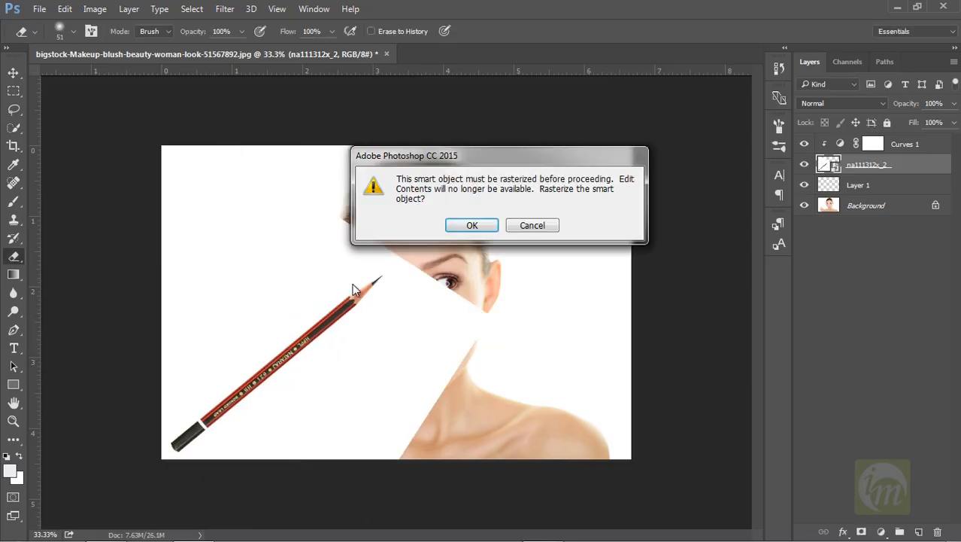
pyautogui.click(471, 226)
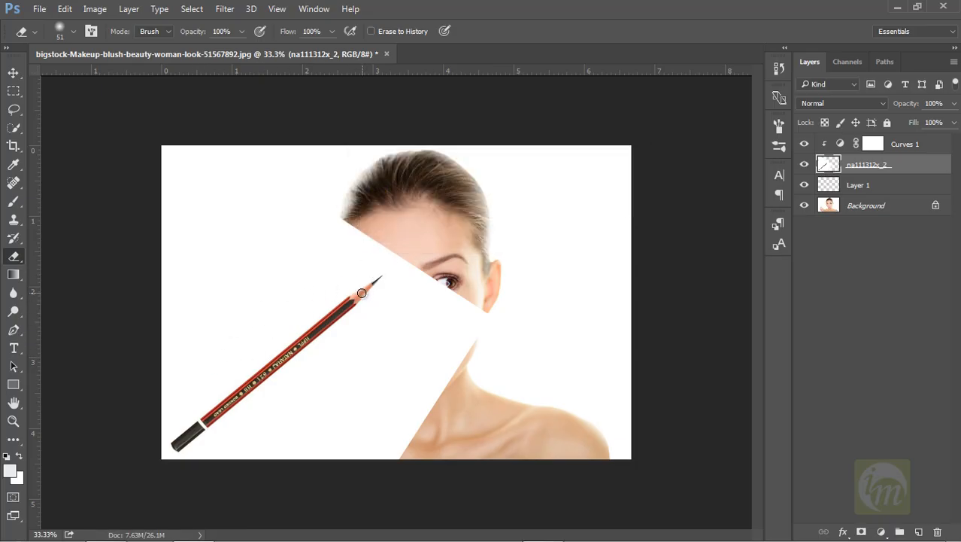
# Step: Use Quick Selection to select the white background around the pencil, subtracting the pencil's tip from the selection
pyautogui.click(13, 128)
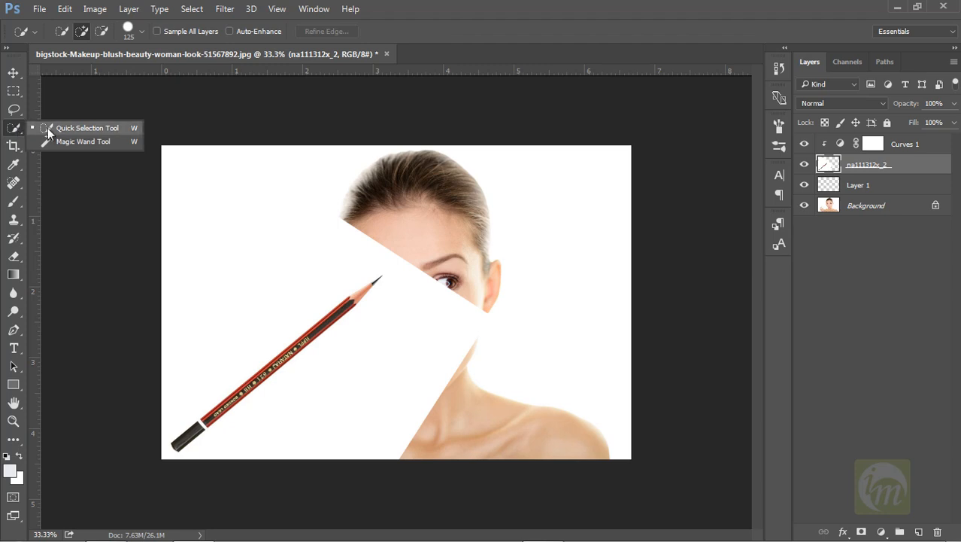
pyautogui.click(48, 133)
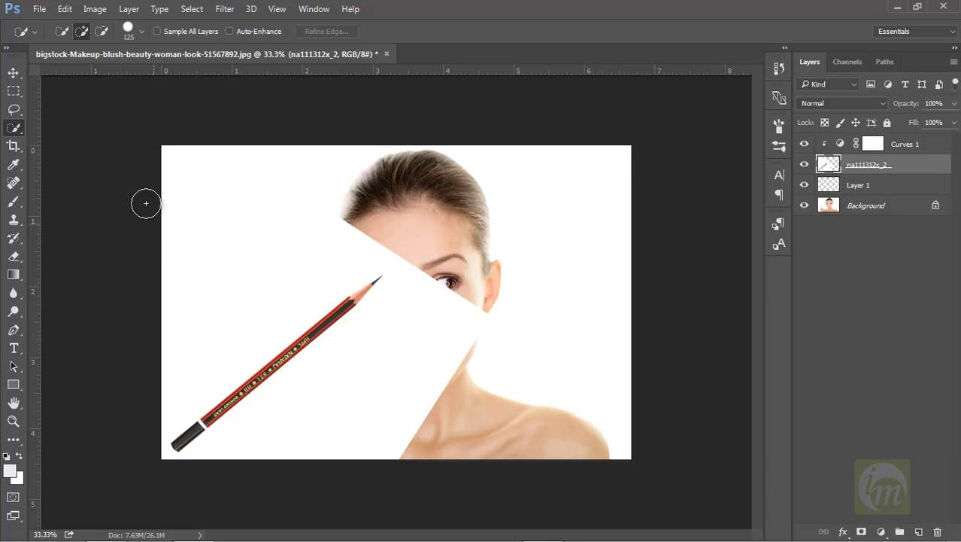
pyautogui.click(18, 129)
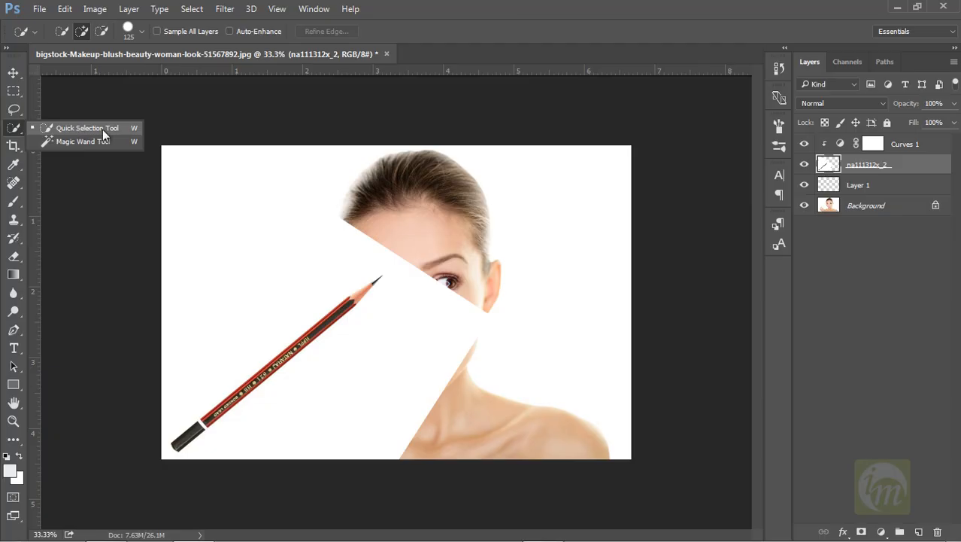
pyautogui.click(135, 124)
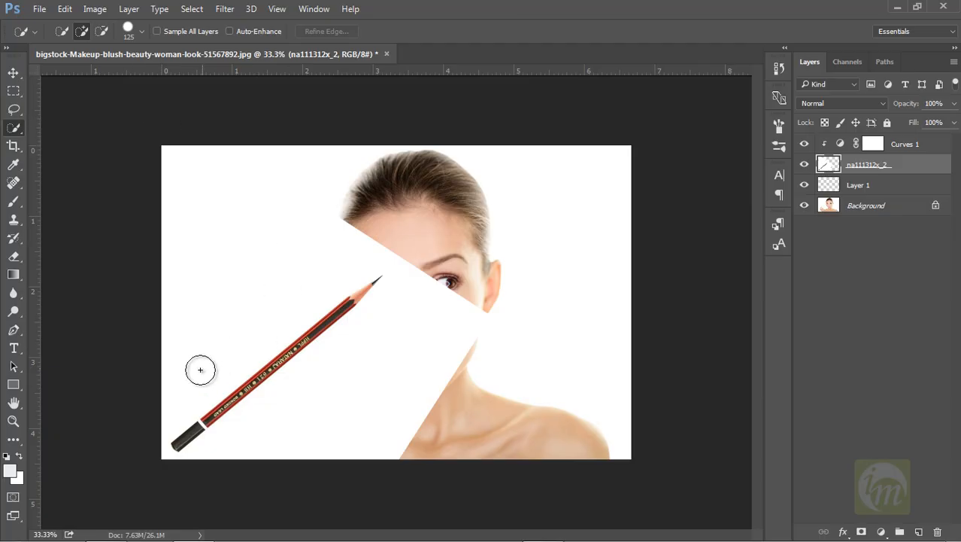
pyautogui.moveTo(209, 367)
pyautogui.mouseDown()
pyautogui.moveTo(360, 255)
pyautogui.moveTo(399, 270)
pyautogui.moveTo(405, 283)
pyautogui.moveTo(388, 309)
pyautogui.moveTo(277, 399)
pyautogui.mouseUp()
pyautogui.press('alt')
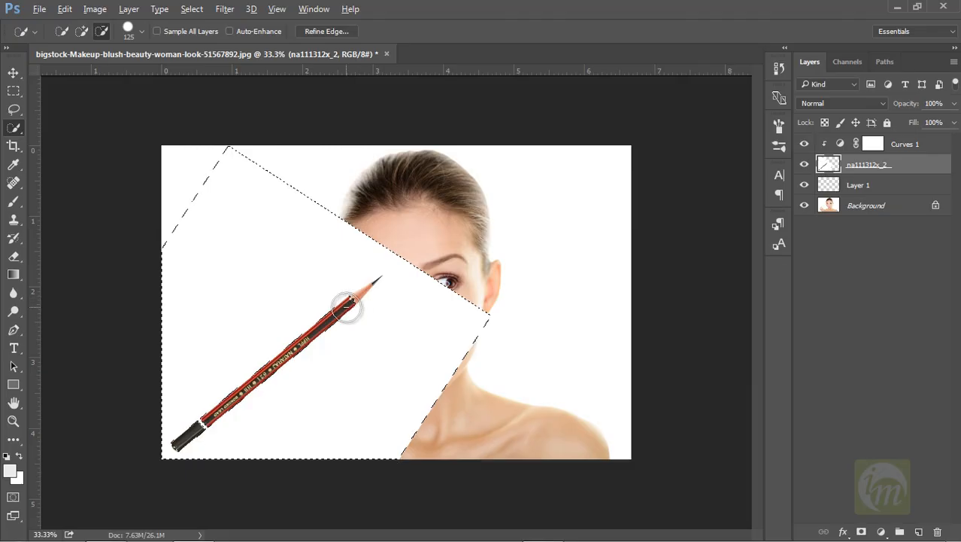
pyautogui.keyDown('alt'); pyautogui.click(377, 282); pyautogui.keyUp('alt')
pyautogui.moveTo(377, 306); pyautogui.dragTo(382, 301)
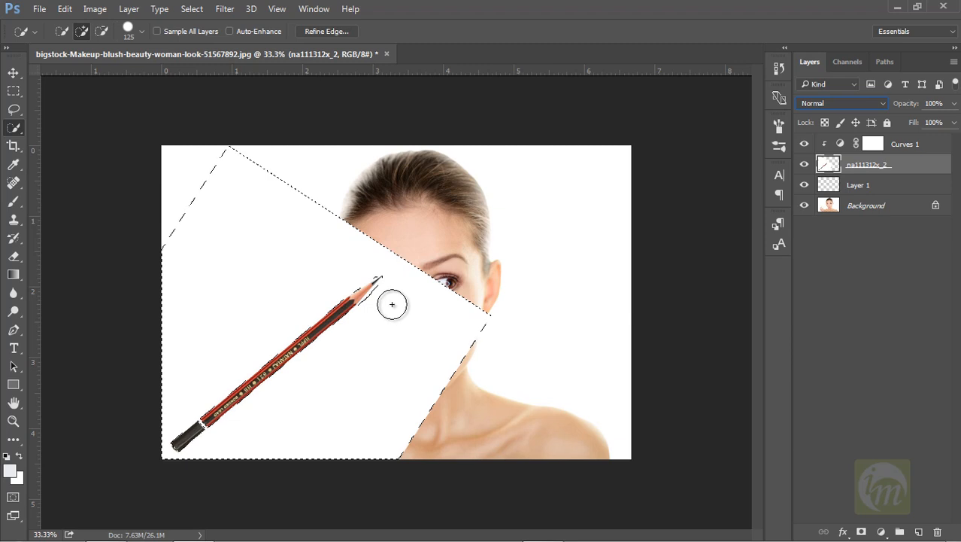
# Step: Add a layer mask to the pencil layer from the selection and invert it to hide the white background
pyautogui.click(862, 532)
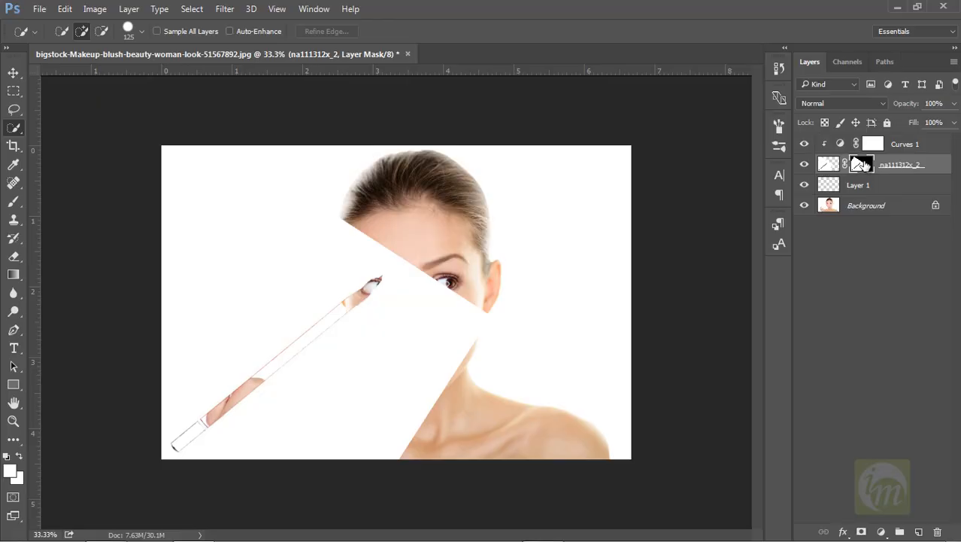
pyautogui.doubleClick(863, 164)
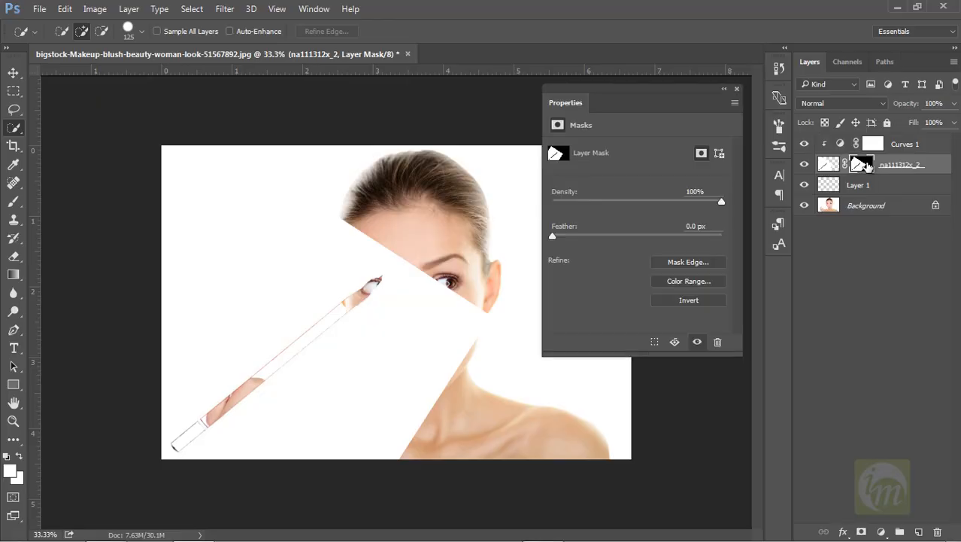
pyautogui.click(687, 299)
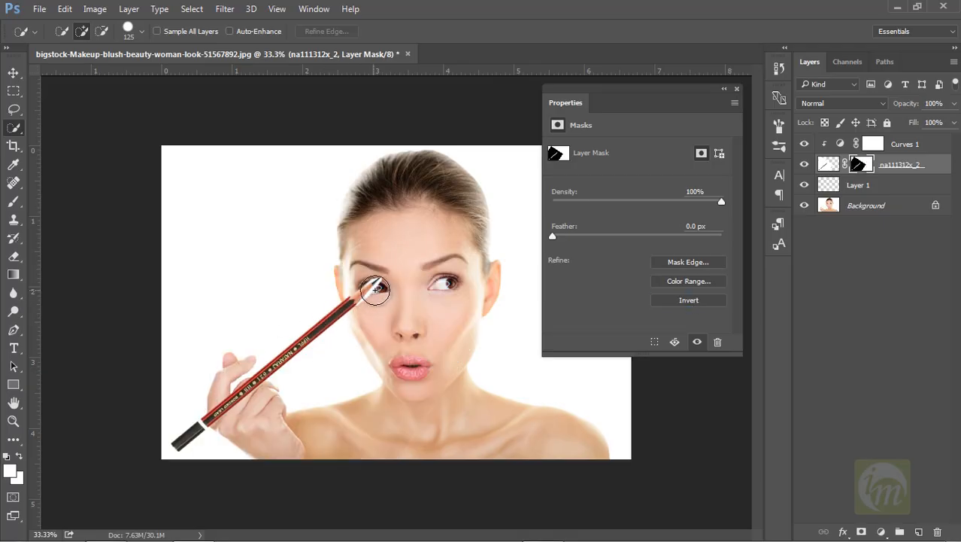
pyautogui.click(737, 90)
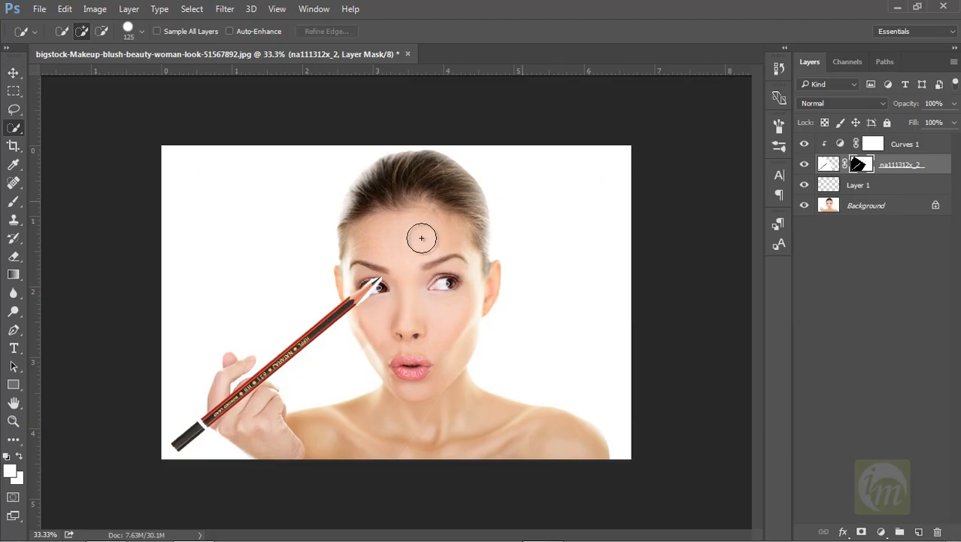
# Step: Set up the Brush tool with a hard round tip of 28 px at 100% hardness
pyautogui.hotkey('ctrl', '+')
pyautogui.hotkey('ctrl', '+')
pyautogui.hotkey('ctrl', '+')
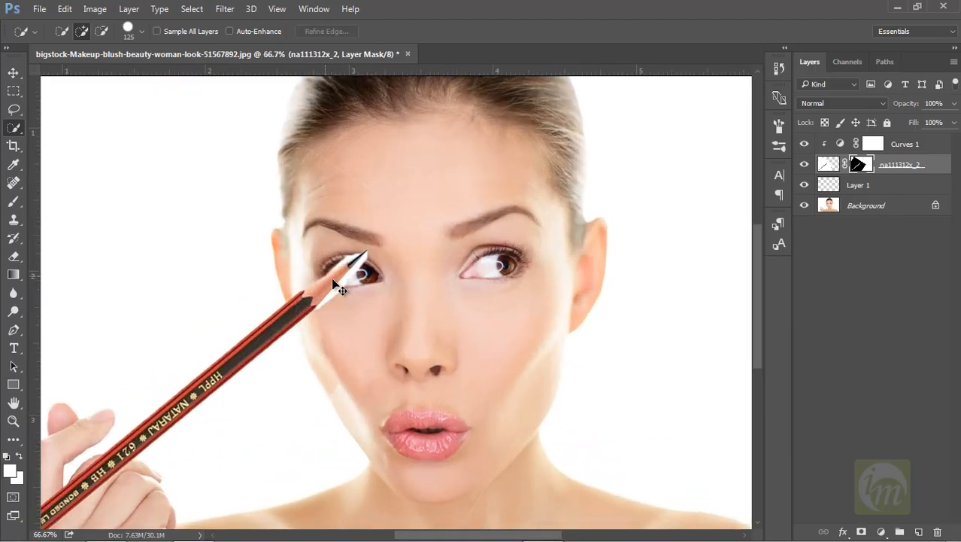
pyautogui.moveTo(427, 300); pyautogui.dragTo(451, 369)
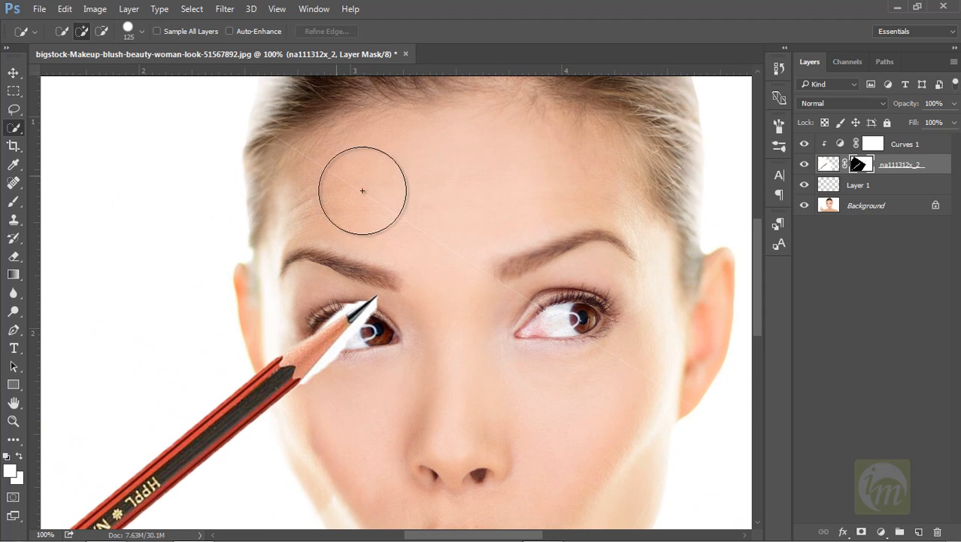
pyautogui.moveTo(243, 427); pyautogui.dragTo(402, 274)
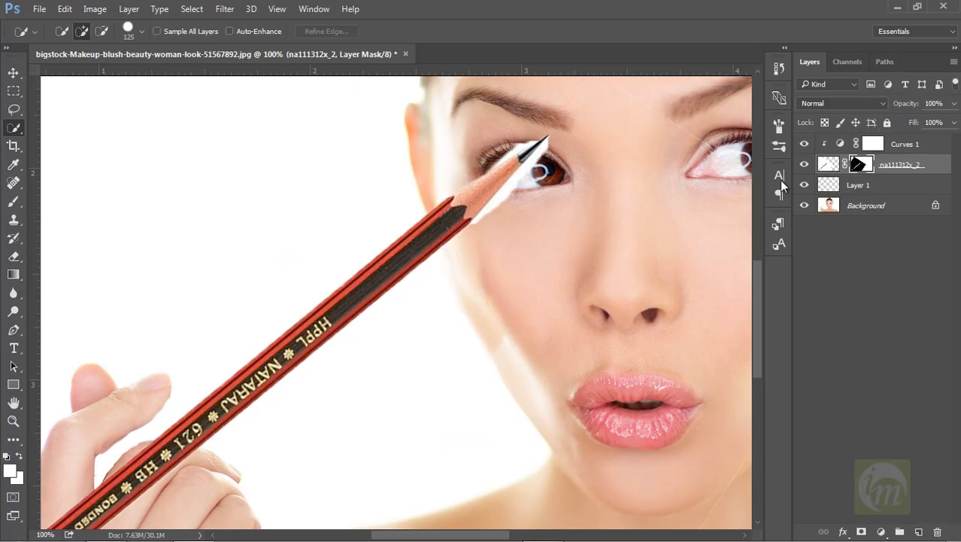
pyautogui.click(13, 201)
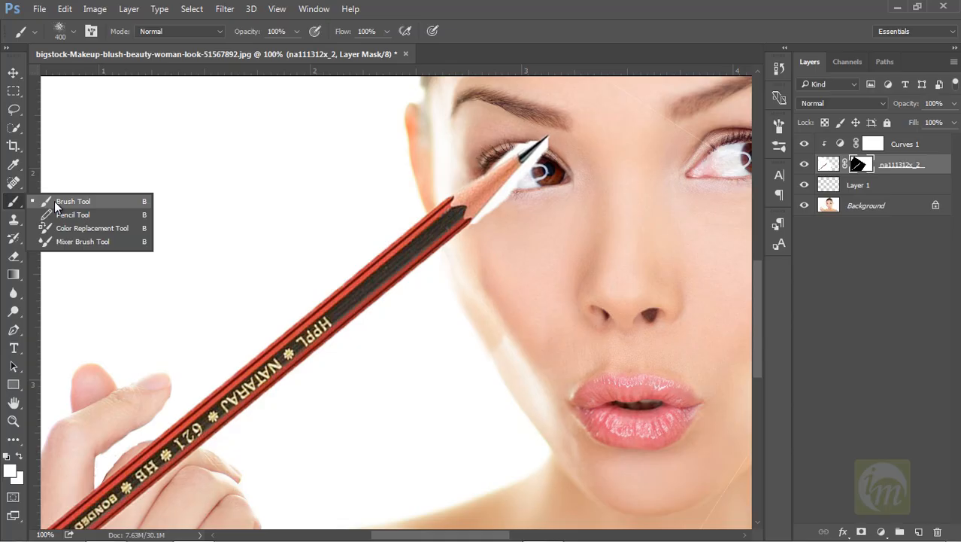
pyautogui.click(66, 201)
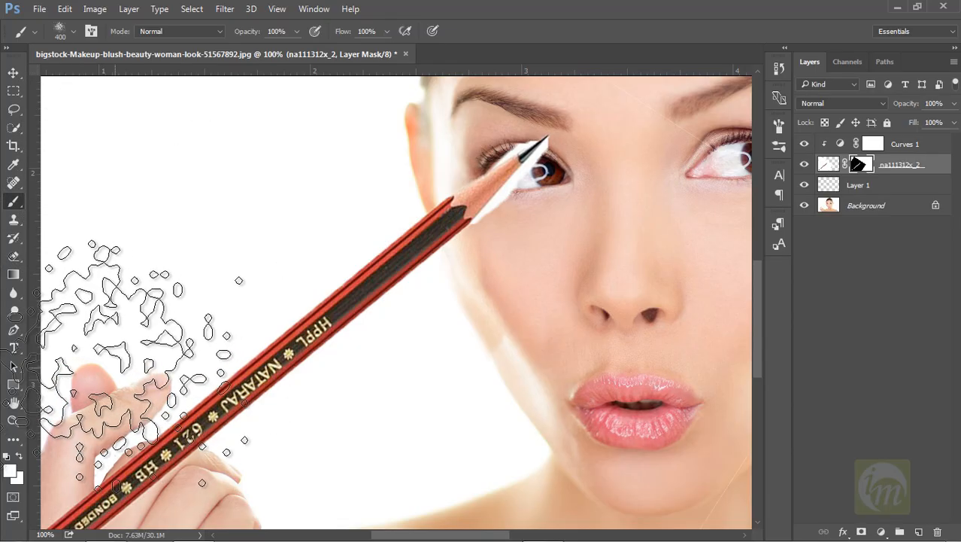
pyautogui.rightClick(273, 245)
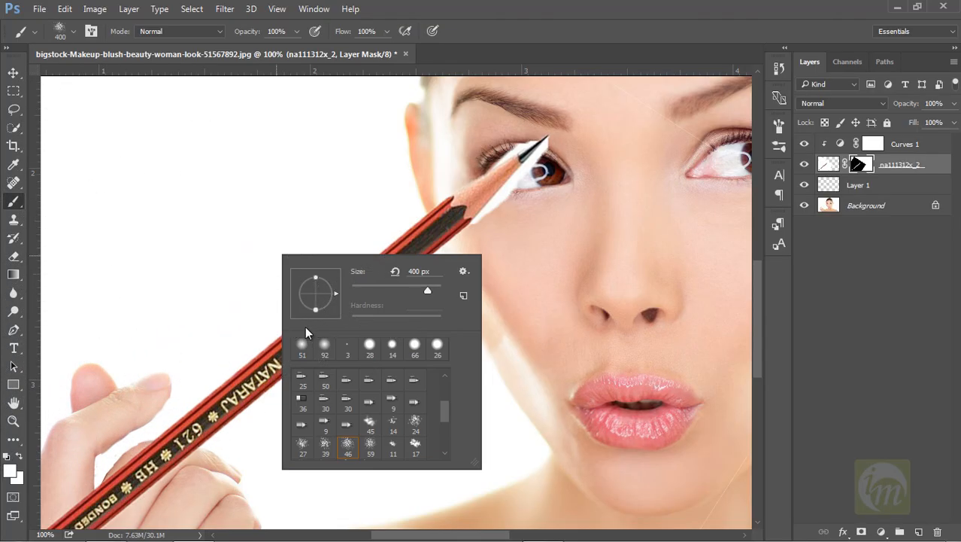
pyautogui.moveTo(443, 408); pyautogui.dragTo(448, 390)
pyautogui.click(369, 379)
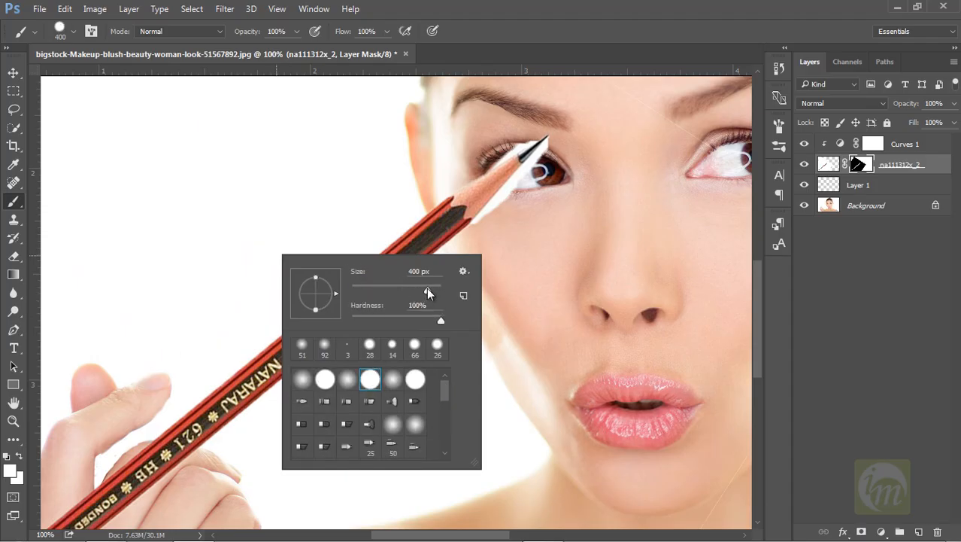
pyautogui.moveTo(372, 284); pyautogui.dragTo(362, 288)
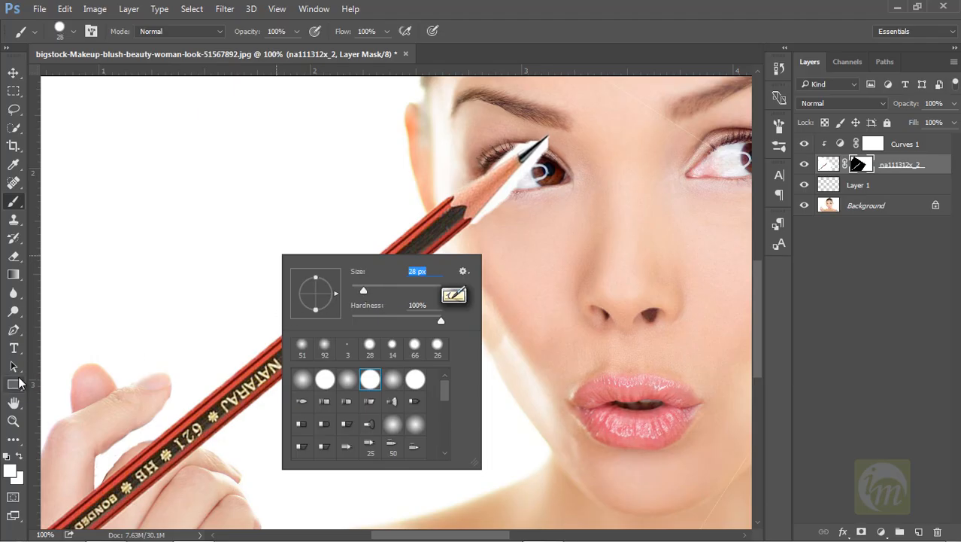
# Step: Set the foreground colour to black (000000) and paint on the pencil's mask over the white fringe around its sharpened tip
pyautogui.click(6, 472)
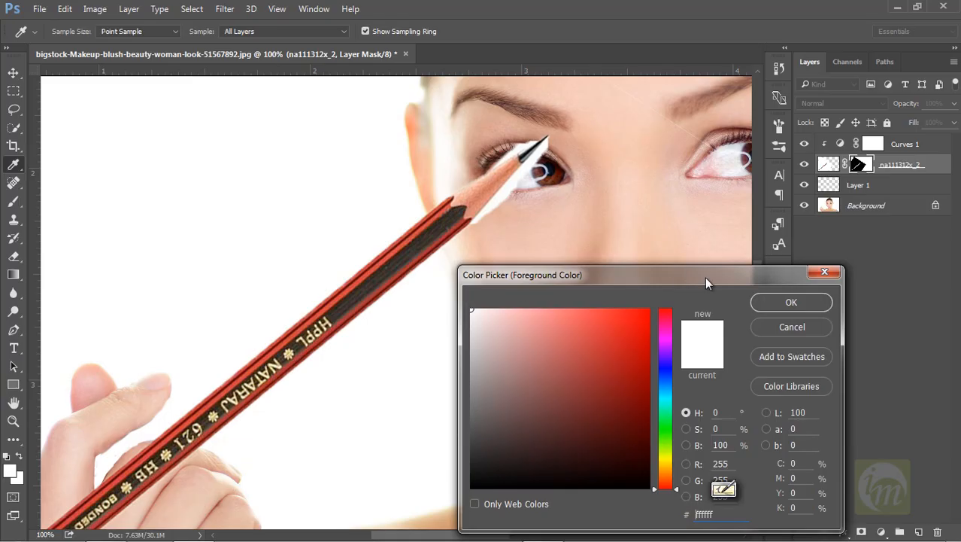
pyautogui.moveTo(540, 399); pyautogui.dragTo(459, 495)
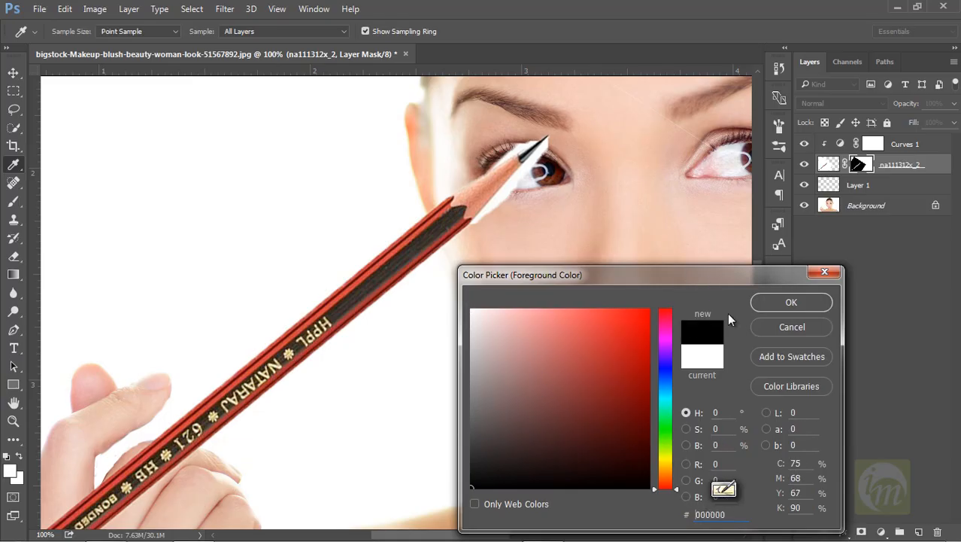
pyautogui.click(767, 302)
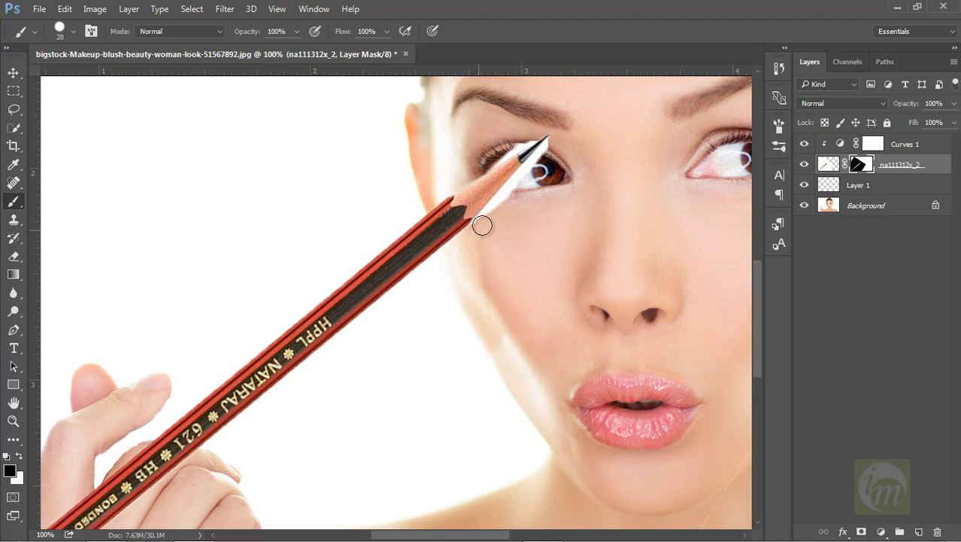
pyautogui.moveTo(476, 229)
pyautogui.mouseDown()
pyautogui.moveTo(495, 213)
pyautogui.moveTo(475, 233)
pyautogui.moveTo(535, 165)
pyautogui.mouseUp()
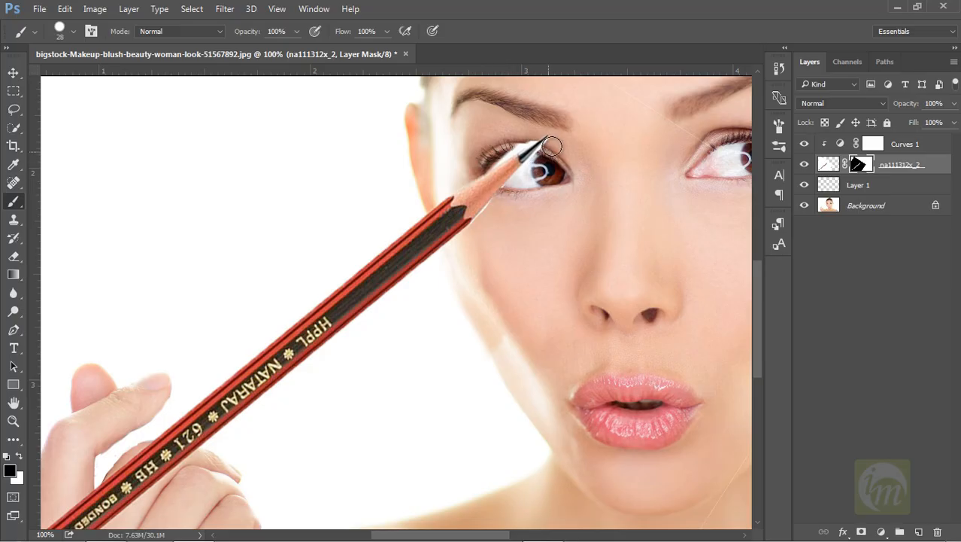
pyautogui.moveTo(545, 153); pyautogui.dragTo(547, 149)
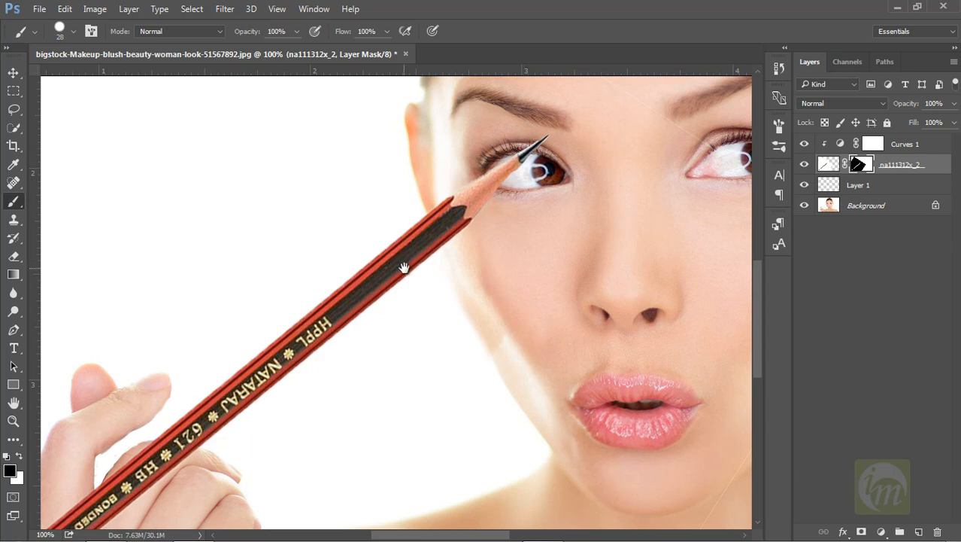
# Step: Examine the masked pencil's edges and the surrounding face, neck and hand for leftovers, comparing with the pencil layer hidden and shown
pyautogui.moveTo(346, 328); pyautogui.dragTo(573, 151)
pyautogui.moveTo(423, 262)
pyautogui.mouseDown()
pyautogui.moveTo(449, 212)
pyautogui.moveTo(255, 406)
pyautogui.mouseUp()
pyautogui.moveTo(546, 145); pyautogui.dragTo(396, 372)
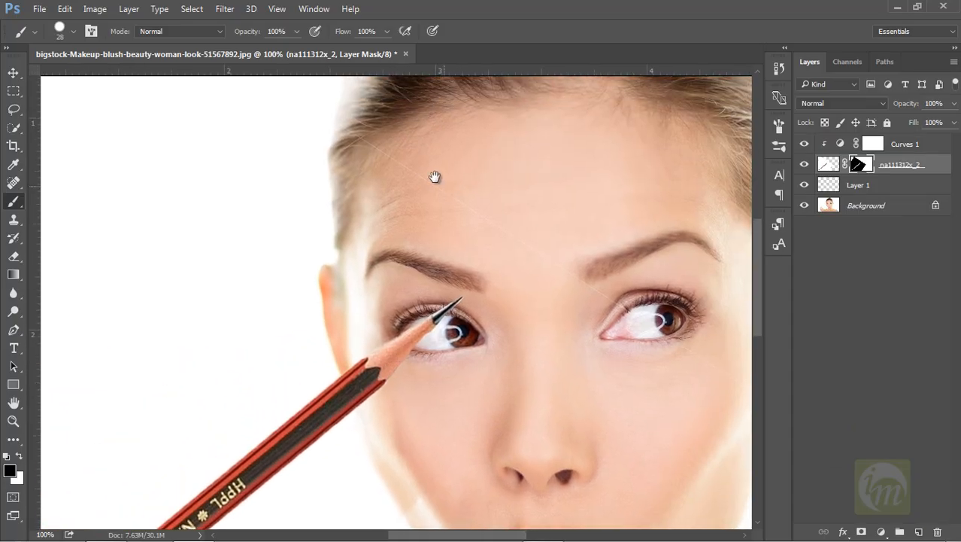
pyautogui.click(805, 165)
pyautogui.click(805, 166)
pyautogui.moveTo(643, 279); pyautogui.dragTo(487, 145)
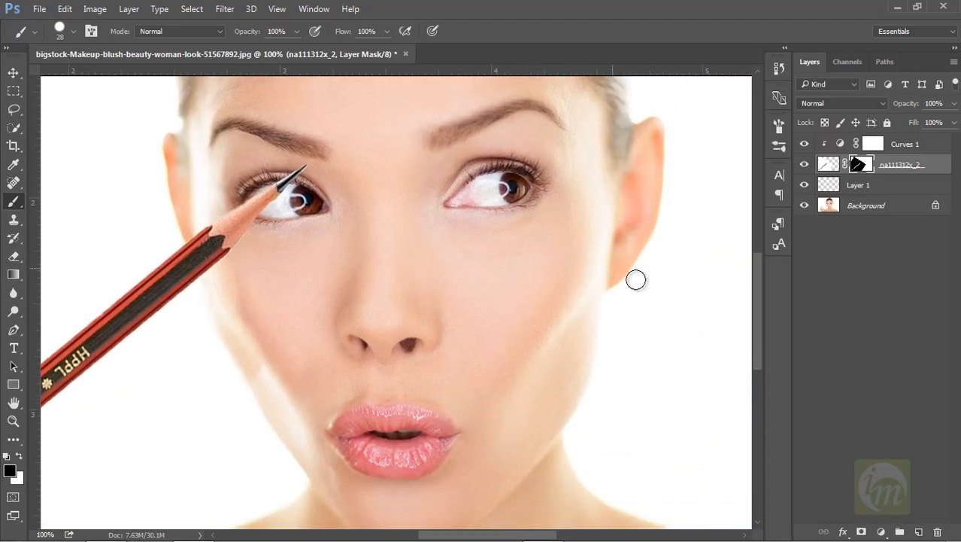
pyautogui.moveTo(562, 300); pyautogui.dragTo(554, 101)
pyautogui.moveTo(497, 380)
pyautogui.mouseDown()
pyautogui.moveTo(609, 217)
pyautogui.moveTo(548, 277)
pyautogui.moveTo(541, 65)
pyautogui.mouseUp()
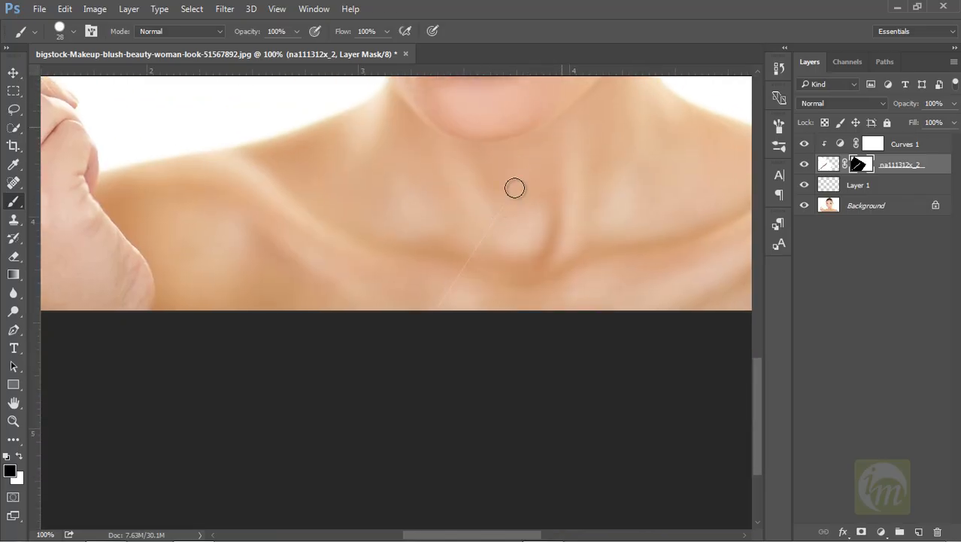
pyautogui.moveTo(470, 274)
pyautogui.mouseDown()
pyautogui.moveTo(451, 383)
pyautogui.moveTo(455, 504)
pyautogui.mouseUp()
pyautogui.moveTo(460, 183); pyautogui.dragTo(456, 357)
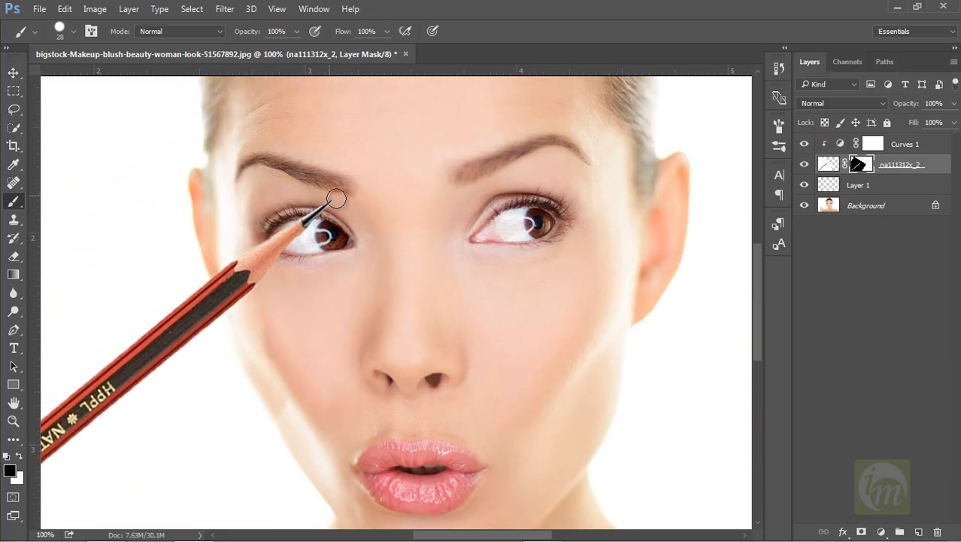
pyautogui.moveTo(309, 288); pyautogui.dragTo(418, 295)
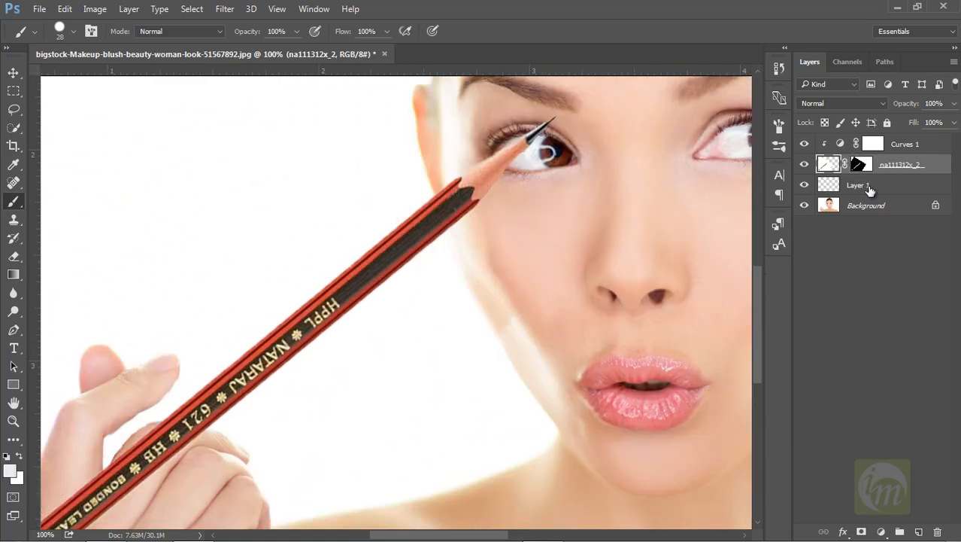
# Step: Move the masked pencil outward across the woman's hand so its tip sits at the outer corner of her eye
pyautogui.hotkey('ctrl', '-')
pyautogui.hotkey('ctrl', '-')
pyautogui.hotkey('ctrl', '-')
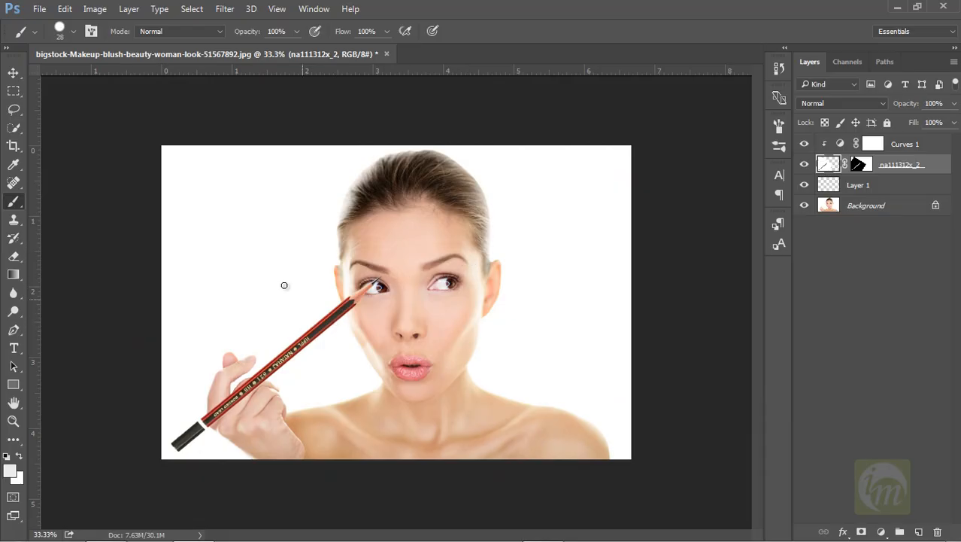
pyautogui.click(22, 74)
pyautogui.moveTo(326, 325); pyautogui.dragTo(294, 326)
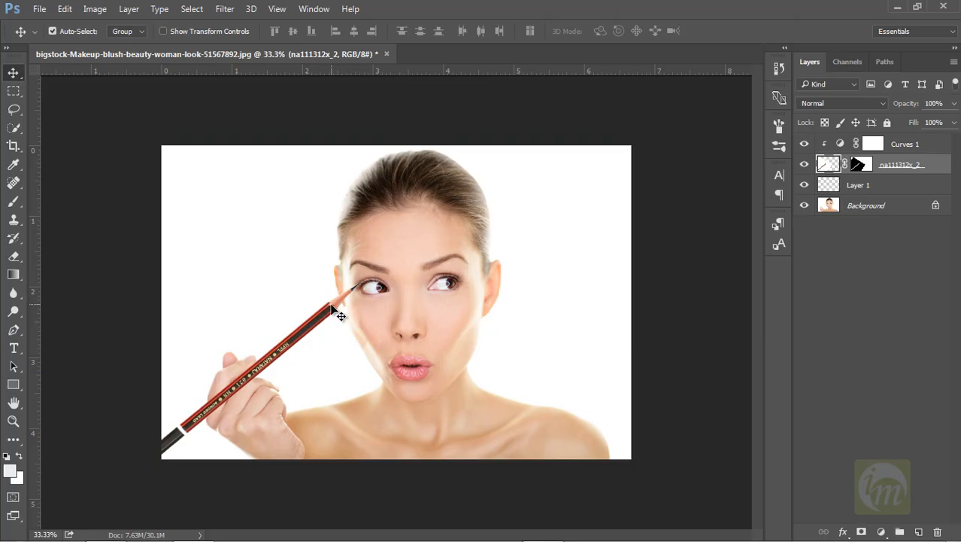
pyautogui.moveTo(334, 303); pyautogui.dragTo(329, 308)
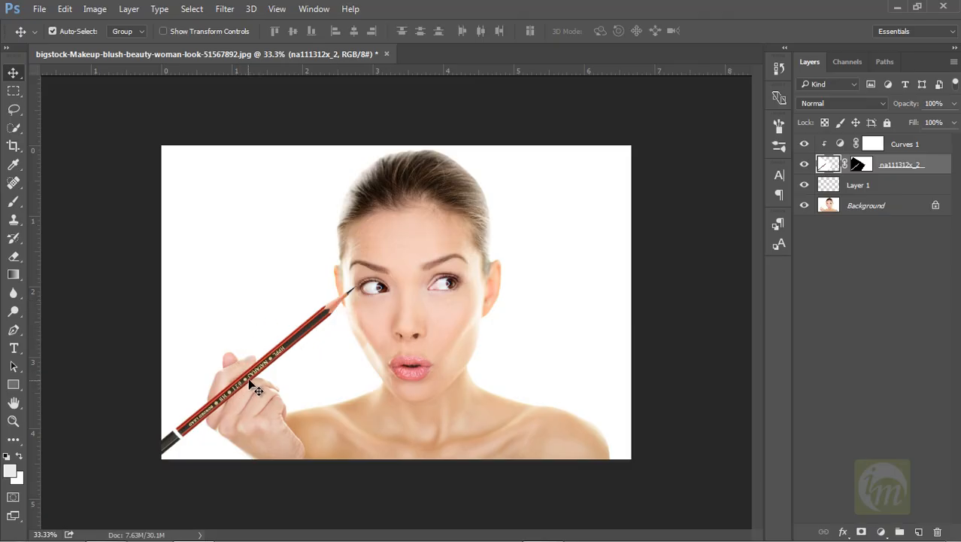
pyautogui.moveTo(300, 334); pyautogui.dragTo(331, 316)
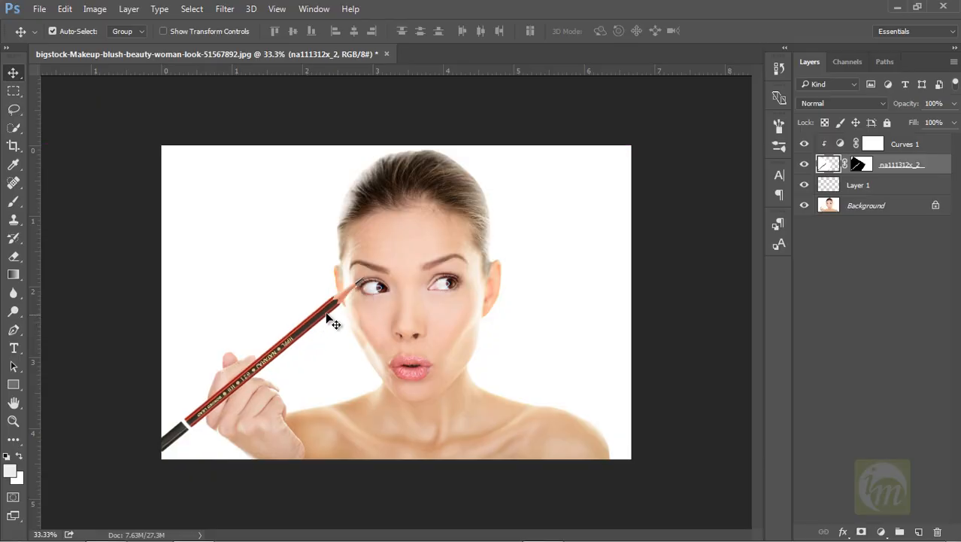
# Step: Scale the pencil to about 76.6% and place it at X 392 px, Y 949.5 px, across her fingers with its tip beside her face
pyautogui.hotkey('ctrl', 't')
pyautogui.moveTo(474, 146); pyautogui.dragTo(424, 196)
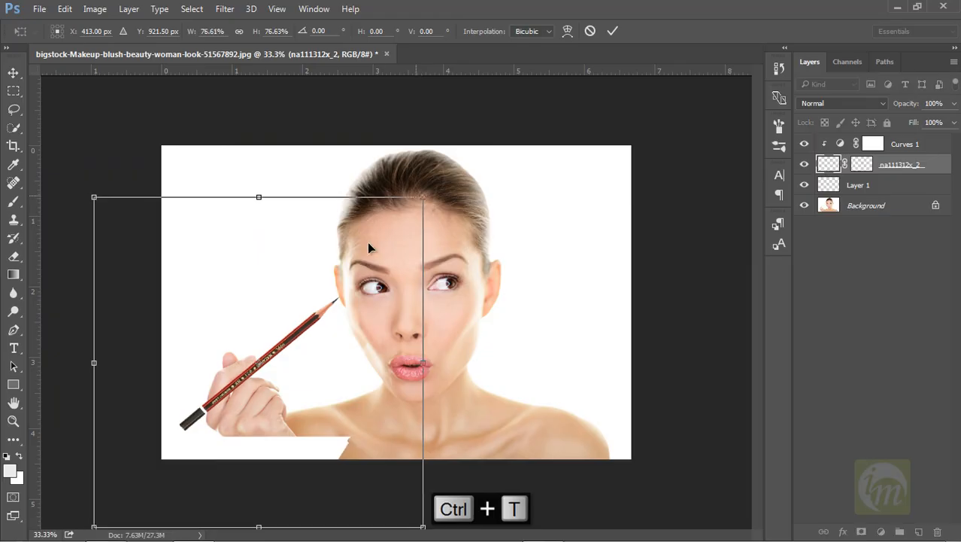
pyautogui.moveTo(310, 318); pyautogui.dragTo(307, 325)
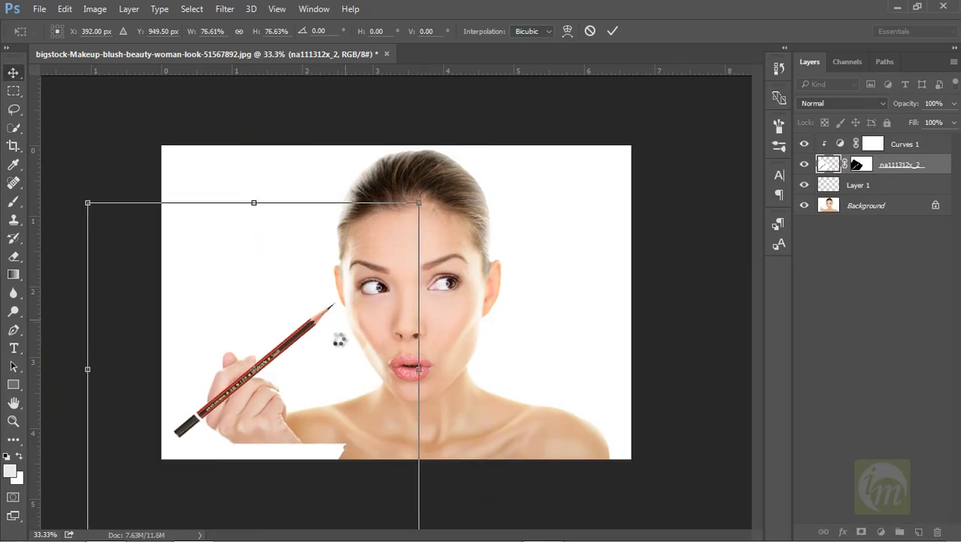
pyautogui.press('Return')
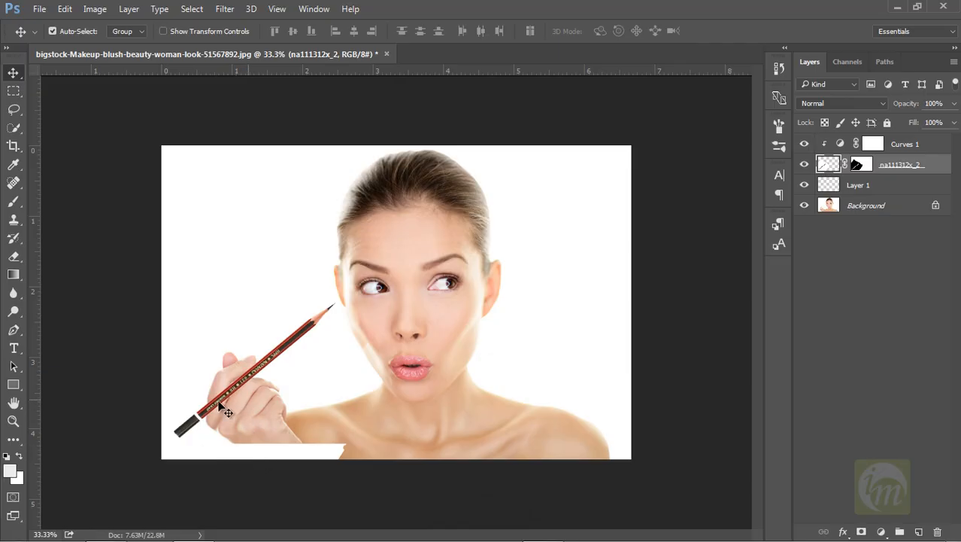
# Step: Rotate the pencil by 4.25° and place it at X 368.31 px, Y 963.36 px across the woman's fingers
pyautogui.moveTo(264, 454)
pyautogui.mouseDown()
pyautogui.moveTo(305, 415)
pyautogui.moveTo(280, 425)
pyautogui.moveTo(263, 454)
pyautogui.mouseUp()
pyautogui.hotkey('ctrl', 't')
pyautogui.moveTo(421, 197); pyautogui.dragTo(434, 212)
pyautogui.moveTo(317, 319); pyautogui.dragTo(327, 315)
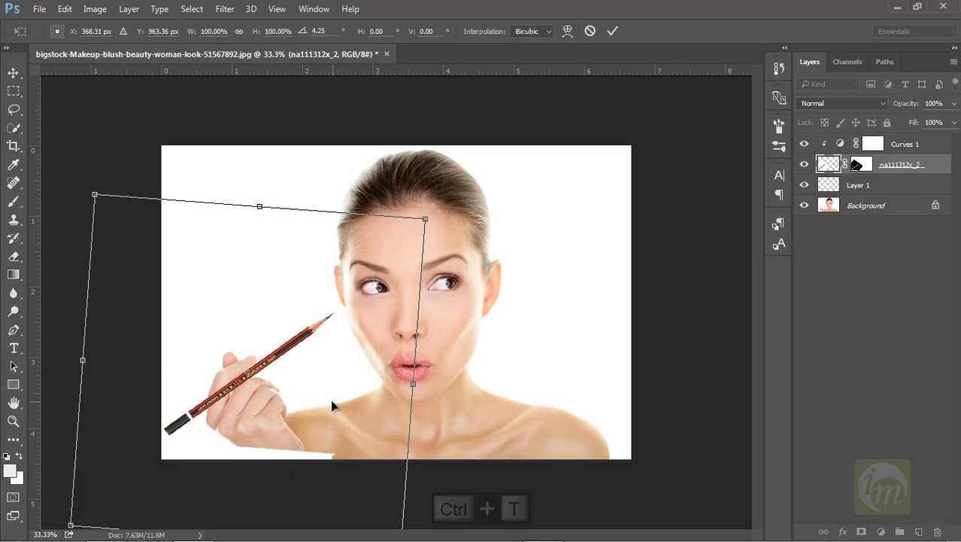
pyautogui.press('Return')
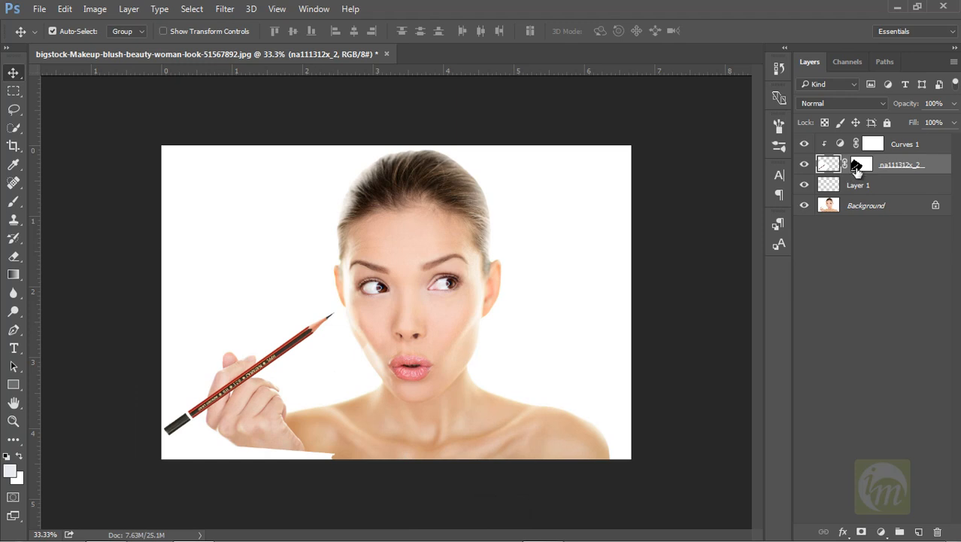
# Step: Paint black on the pencil layer's mask with a 97 px brush over the white strip below the hand and shoulder
pyautogui.click(862, 167)
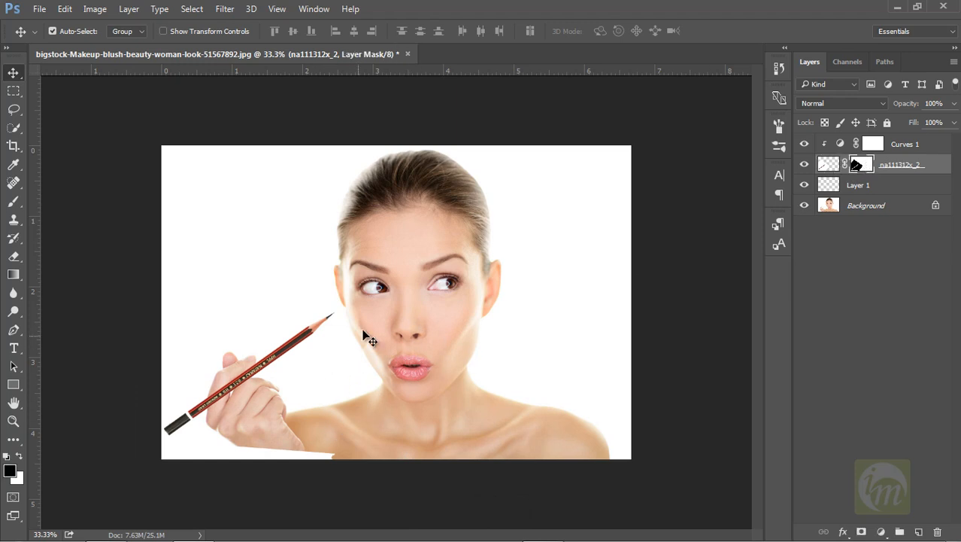
pyautogui.click(13, 206)
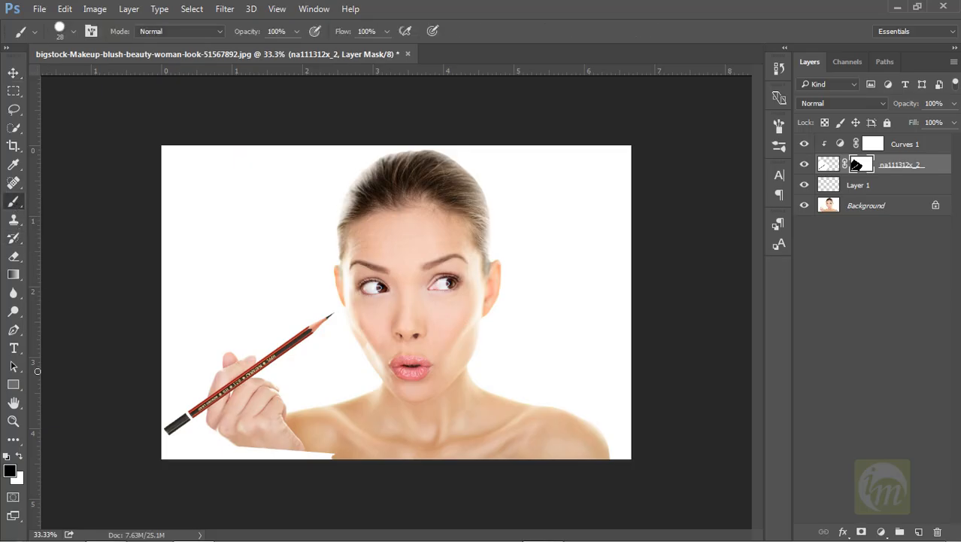
pyautogui.click(11, 470)
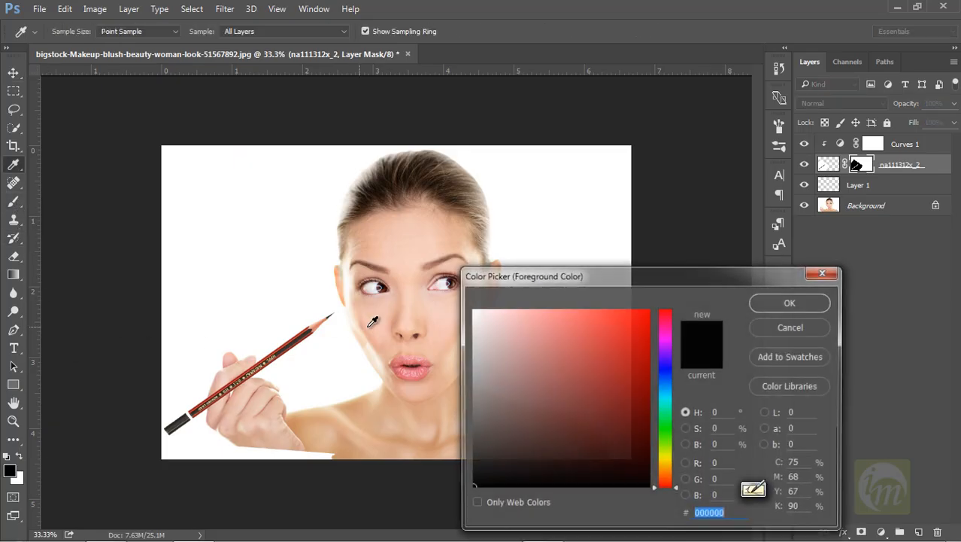
pyautogui.press('Return')
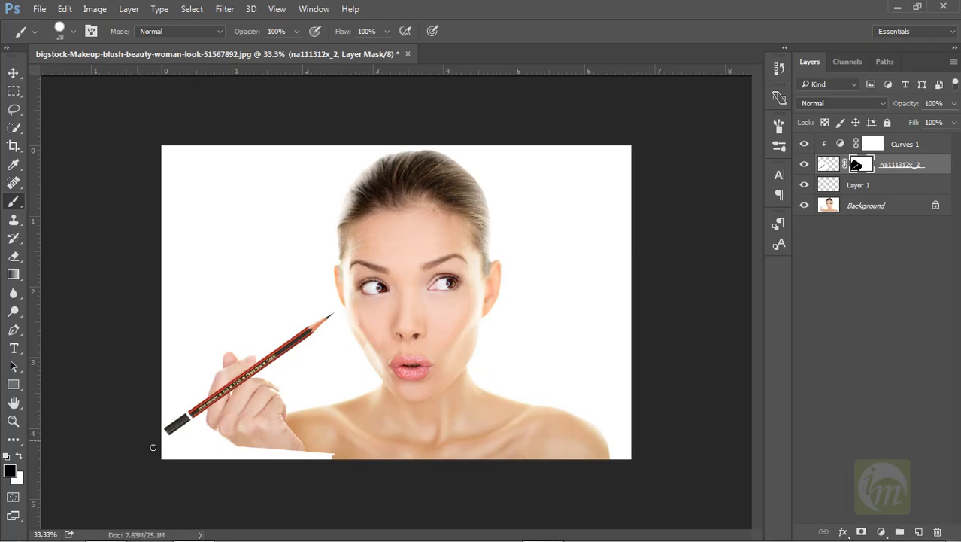
pyautogui.rightClick(350, 401)
pyautogui.moveTo(437, 365); pyautogui.dragTo(468, 365)
pyautogui.press('Return')
pyautogui.moveTo(327, 440); pyautogui.dragTo(164, 459)
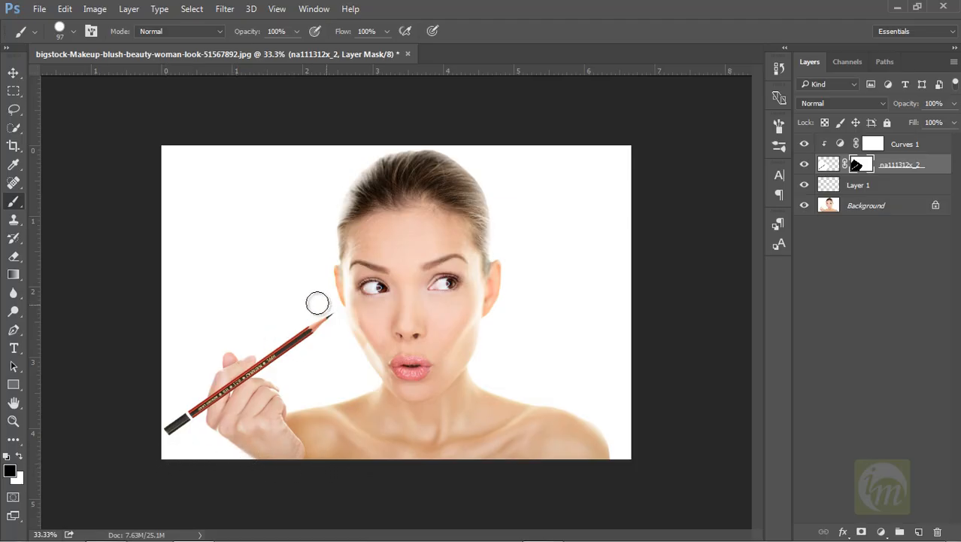
# Step: Lower the pencil layer's opacity to 60% so the fingers beneath the pencil show through
pyautogui.hotkey('ctrl', '+')
pyautogui.hotkey('ctrl', '+')
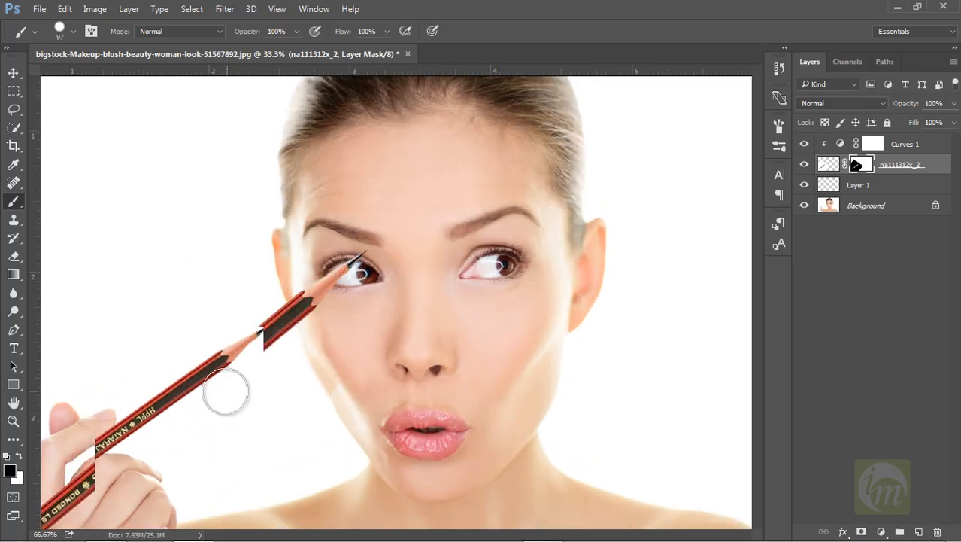
pyautogui.moveTo(339, 351); pyautogui.dragTo(382, 328)
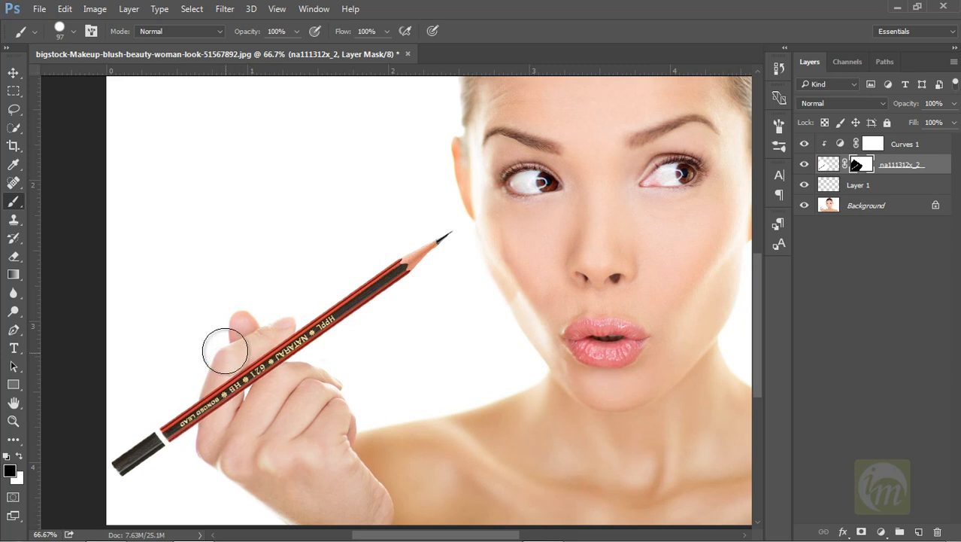
pyautogui.click(828, 164)
pyautogui.moveTo(916, 105); pyautogui.dragTo(889, 106)
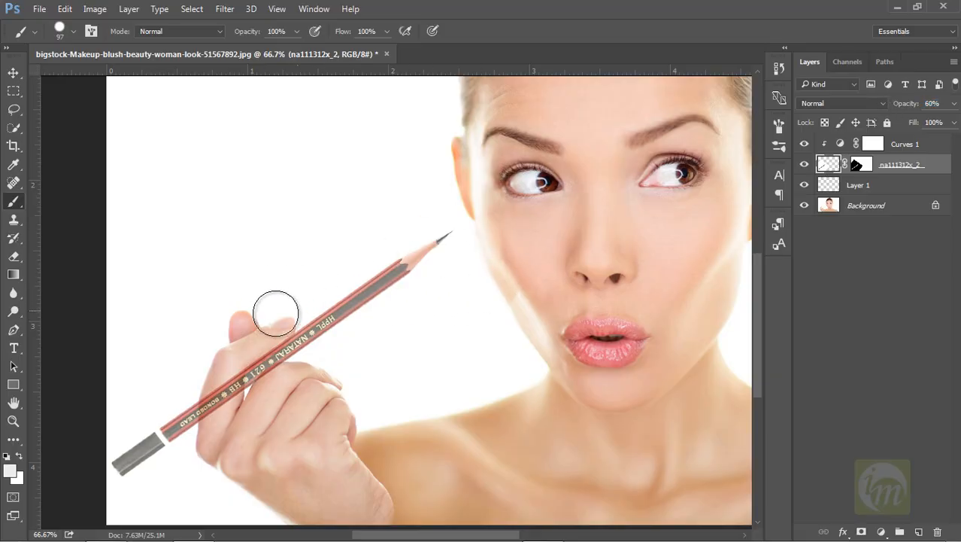
# Step: Set the foreground colour to black (000000) and the brush size to 17 px
pyautogui.click(11, 471)
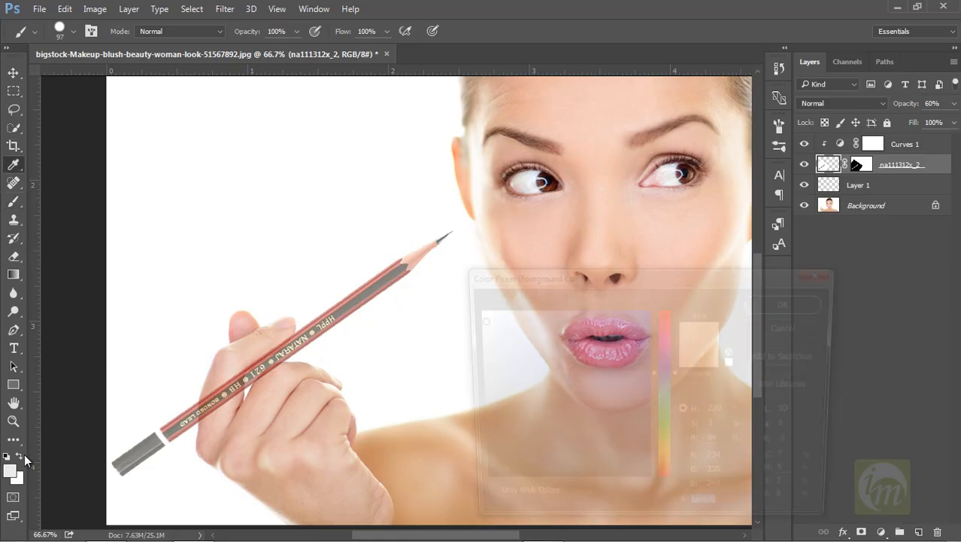
pyautogui.moveTo(486, 401); pyautogui.dragTo(445, 493)
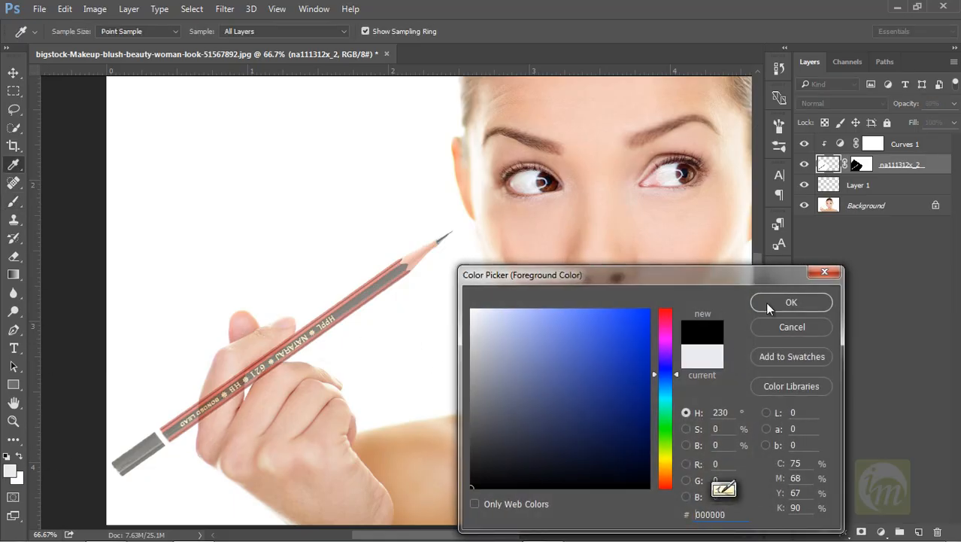
pyautogui.click(765, 302)
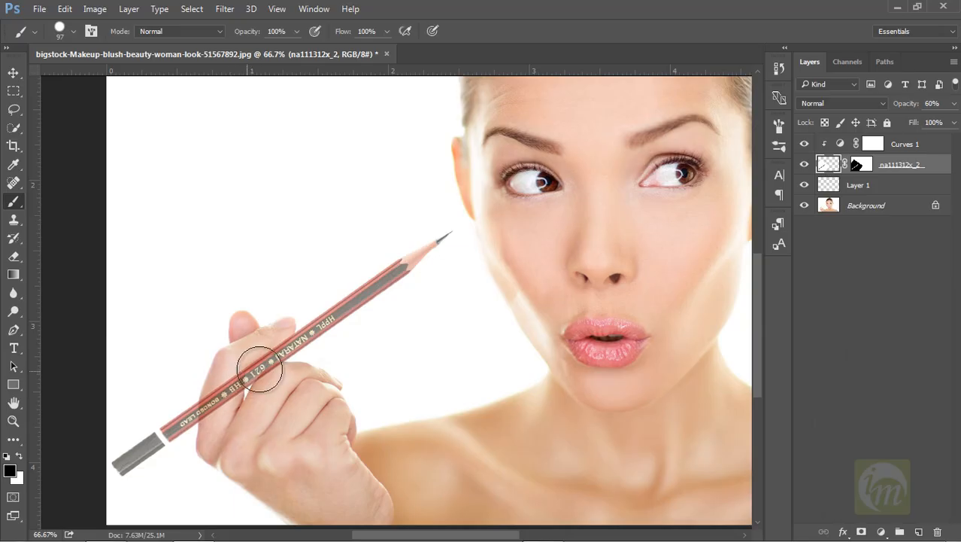
pyautogui.rightClick(350, 370)
pyautogui.moveTo(366, 361); pyautogui.dragTo(364, 361)
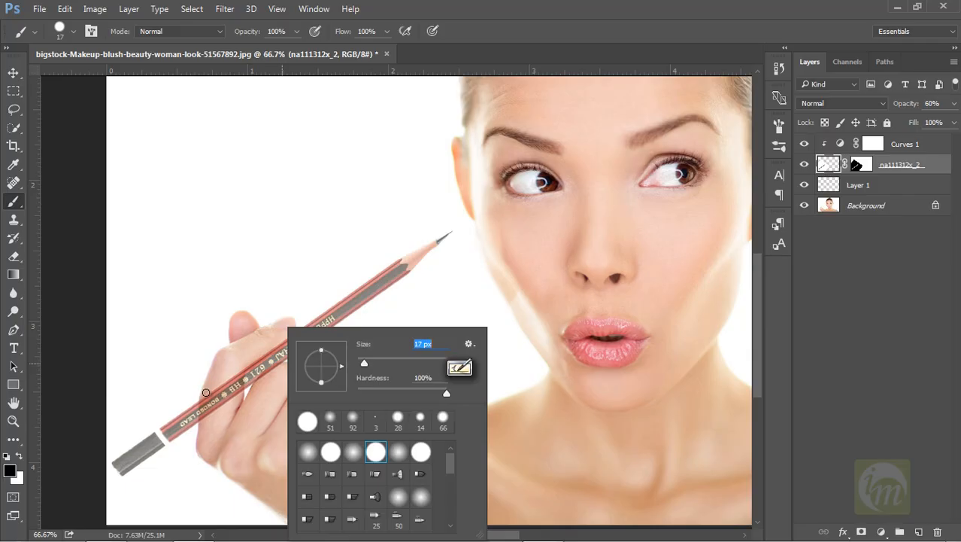
# Step: Try painting black over the fingers on the pencil layer's image instead of its mask, and undo the longer strokes
pyautogui.click(204, 399)
pyautogui.moveTo(205, 402); pyautogui.dragTo(205, 412)
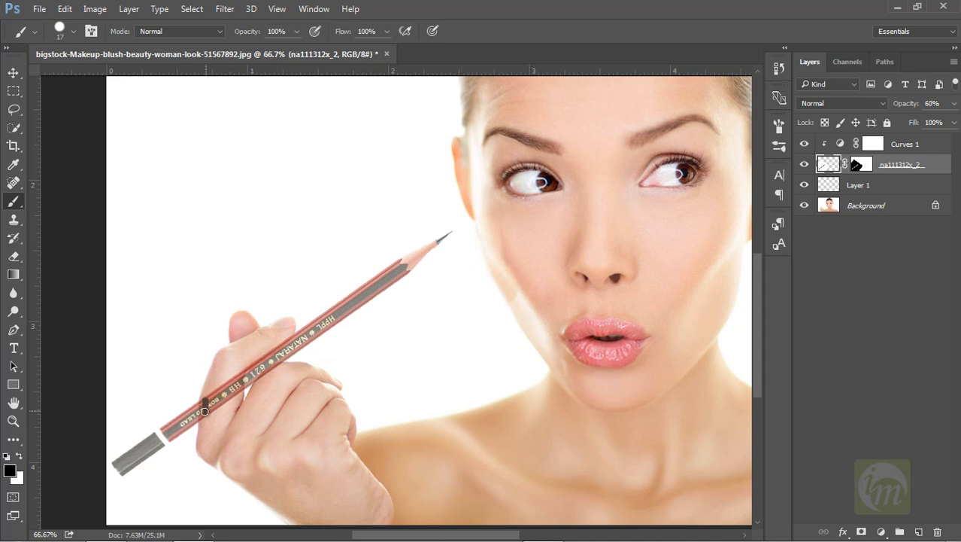
pyautogui.click(864, 165)
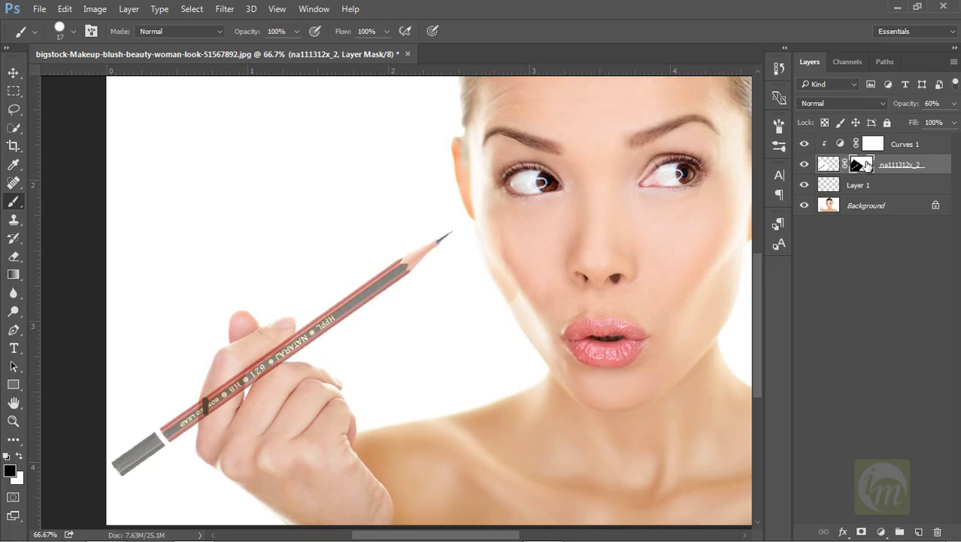
pyautogui.click(830, 166)
pyautogui.moveTo(223, 374)
pyautogui.mouseDown()
pyautogui.moveTo(252, 373)
pyautogui.moveTo(333, 325)
pyautogui.moveTo(335, 310)
pyautogui.moveTo(326, 318)
pyautogui.mouseUp()
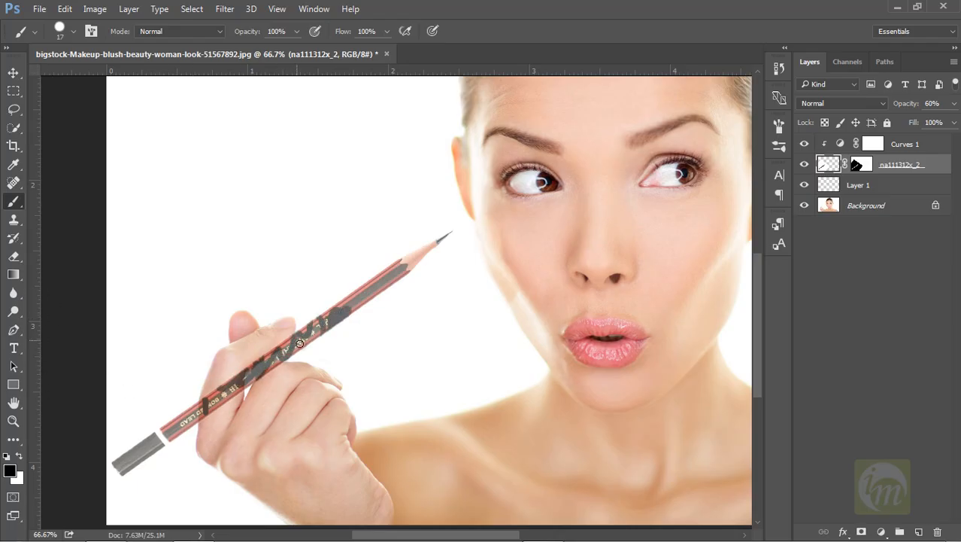
pyautogui.hotkey('ctrl', 'alt', 'z')
pyautogui.hotkey('ctrl', 'alt', 'z')
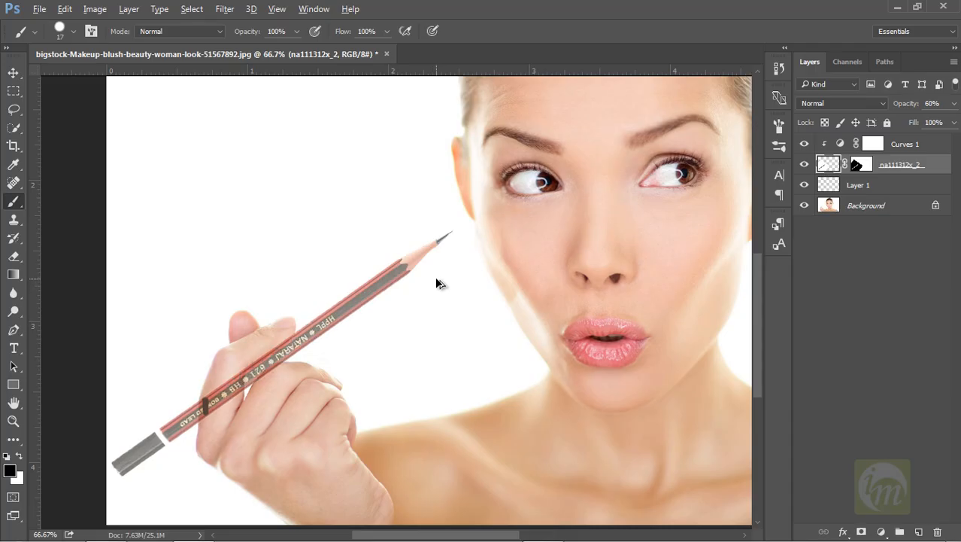
# Step: Paint black on the pencil's mask where the index finger crosses it and along the edge of the finger below it
pyautogui.click(862, 165)
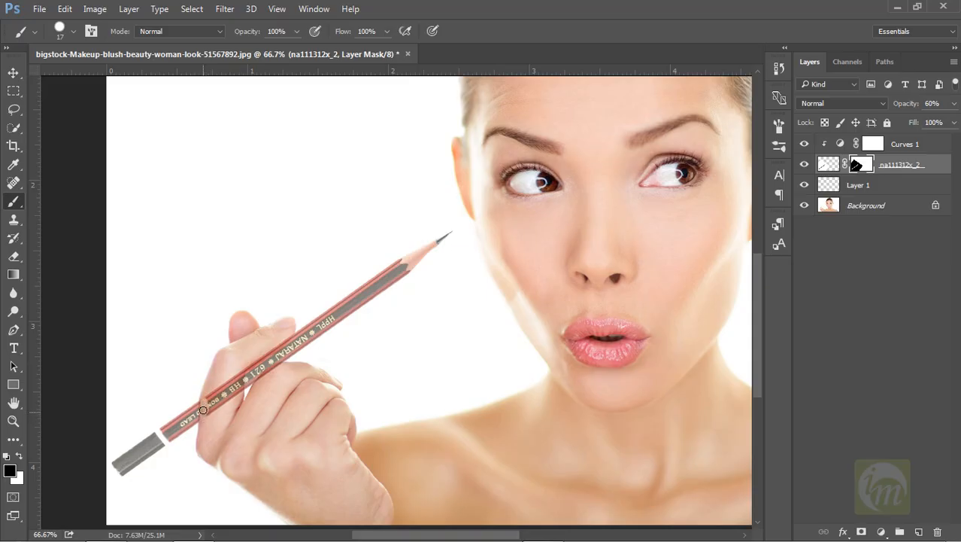
pyautogui.moveTo(210, 393); pyautogui.dragTo(228, 396)
pyautogui.hotkey('ctrl', '+')
pyautogui.hotkey('ctrl', '+')
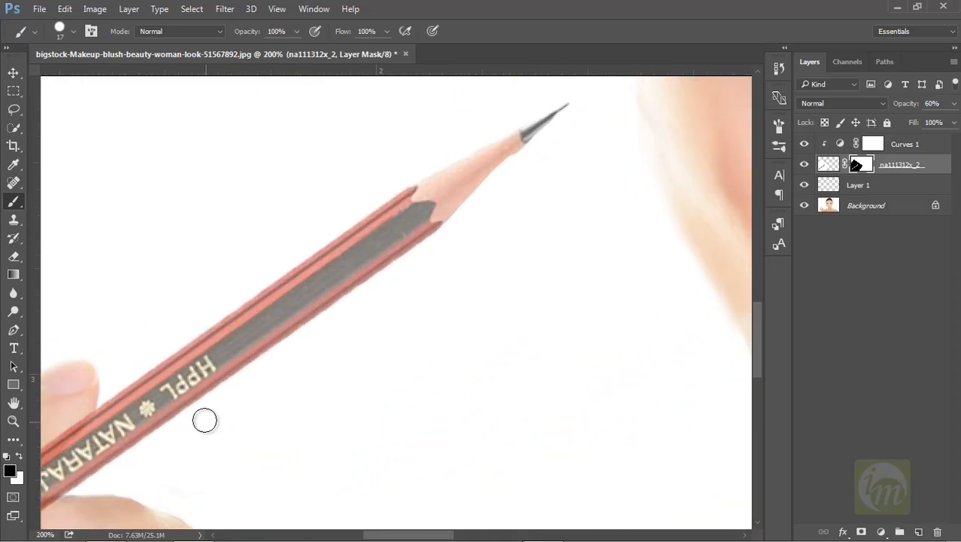
pyautogui.moveTo(206, 407); pyautogui.dragTo(364, 295)
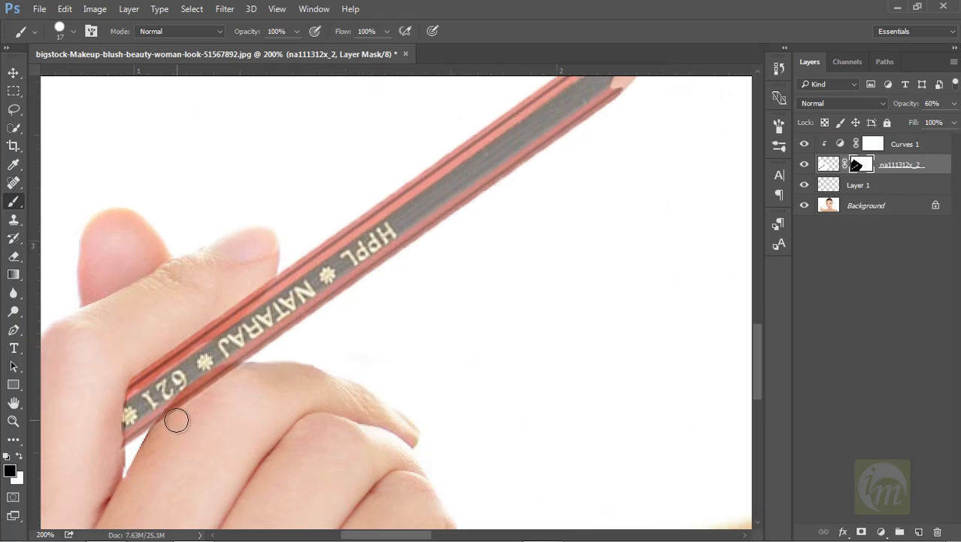
pyautogui.moveTo(184, 408)
pyautogui.mouseDown()
pyautogui.moveTo(247, 375)
pyautogui.moveTo(232, 379)
pyautogui.mouseUp()
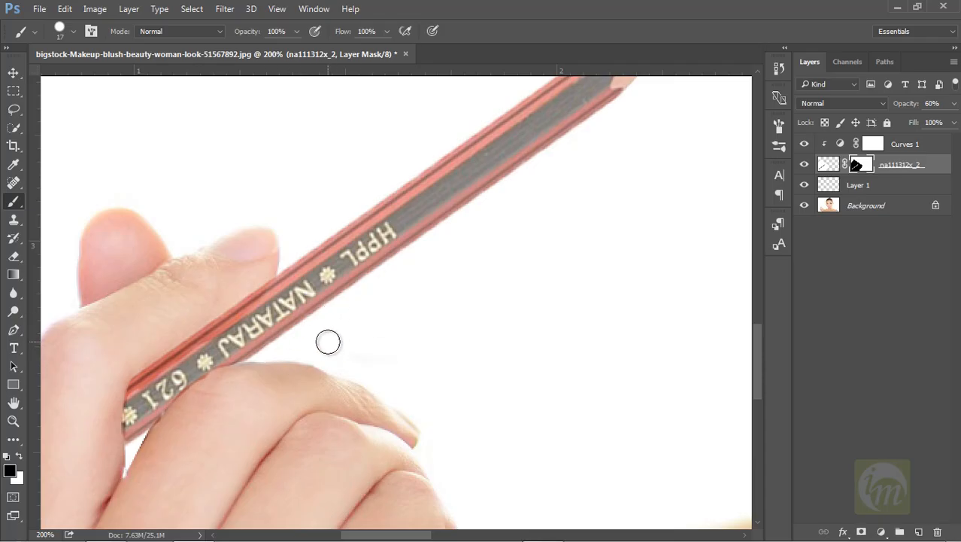
# Step: Raise the pencil layer's opacity to 97%
pyautogui.hotkey('ctrl', '-')
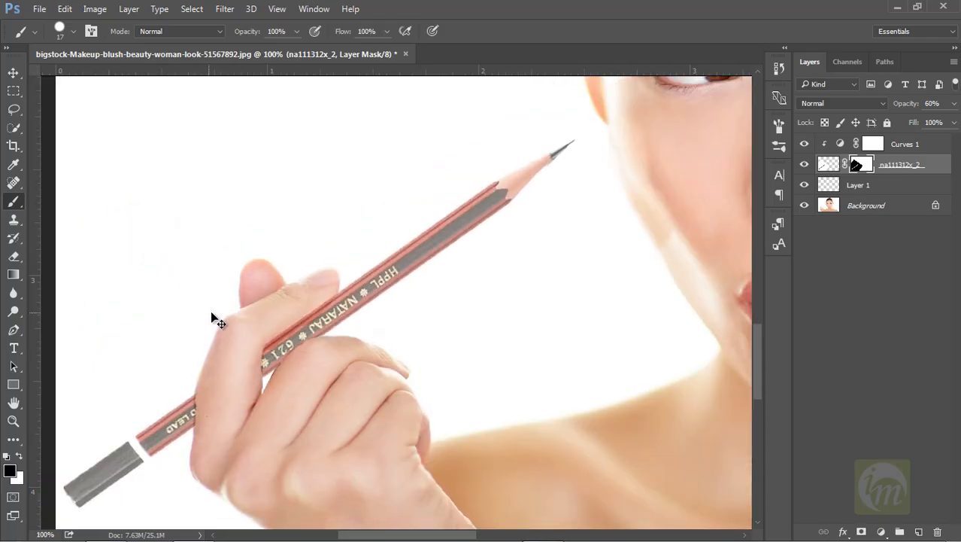
pyautogui.hotkey('ctrl', '-')
pyautogui.hotkey('ctrl', '-')
pyautogui.hotkey('ctrl', '-')
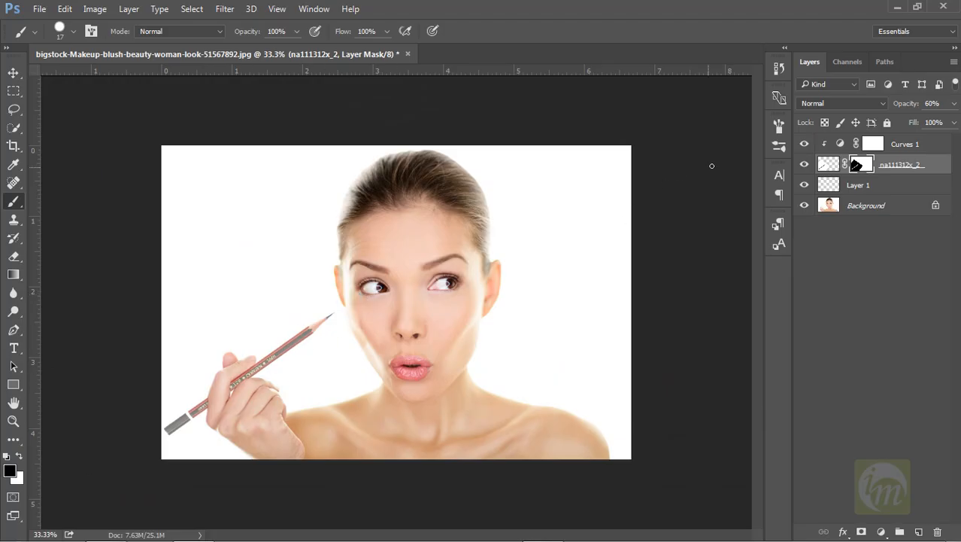
pyautogui.moveTo(906, 105); pyautogui.dragTo(933, 106)
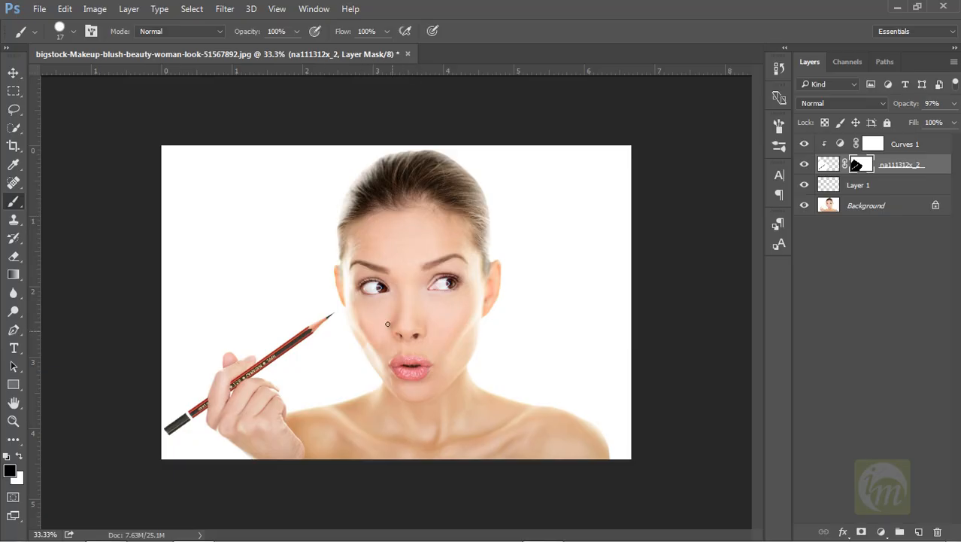
# Step: Select the Background, Layer 1, pencil and Curves 1 layers and stamp the visible image onto a new top layer
pyautogui.click(875, 208)
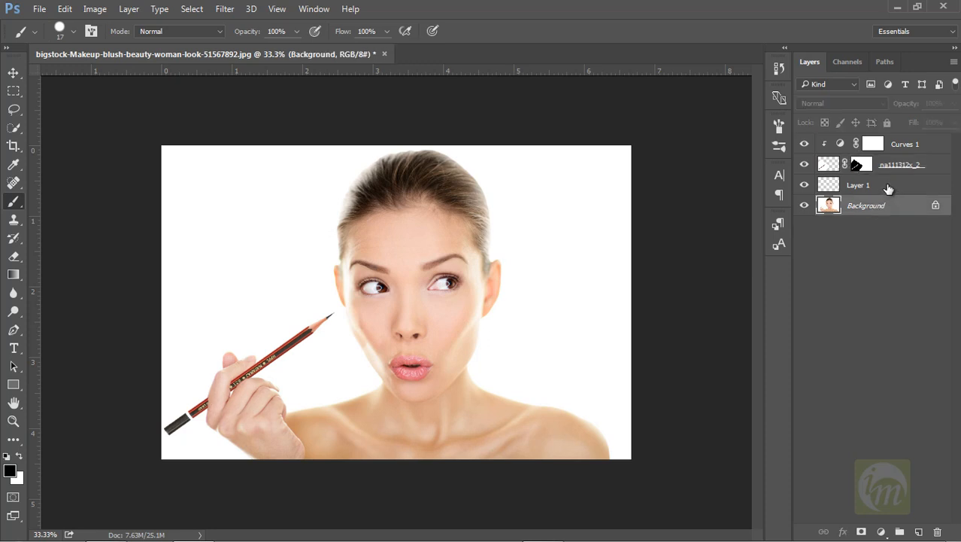
pyautogui.keyDown('ctrl'); pyautogui.click(889, 188); pyautogui.keyUp('ctrl')
pyautogui.keyDown('ctrl'); pyautogui.click(908, 162); pyautogui.keyUp('ctrl')
pyautogui.keyDown('ctrl'); pyautogui.click(927, 146); pyautogui.keyUp('ctrl')
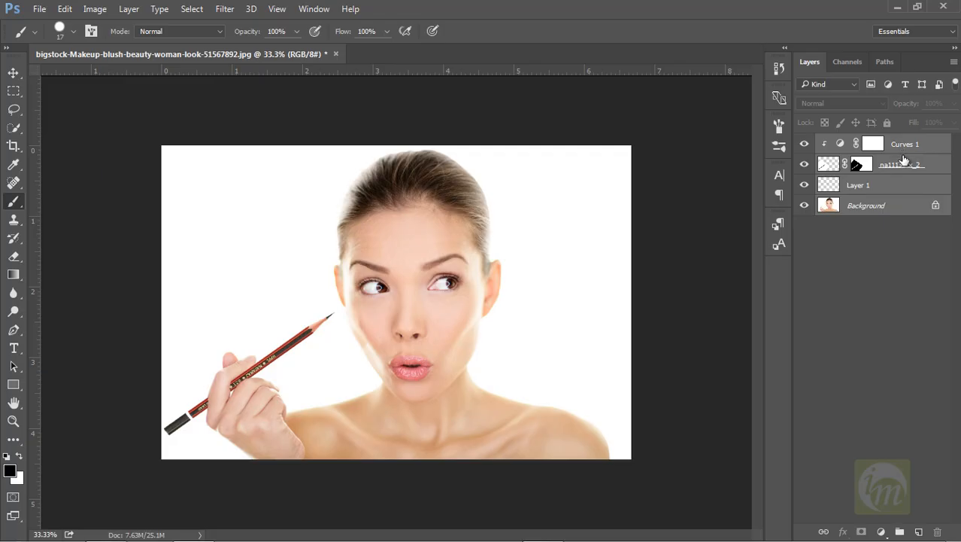
pyautogui.hotkey('ctrl', 'shift', 'alt', 'e')
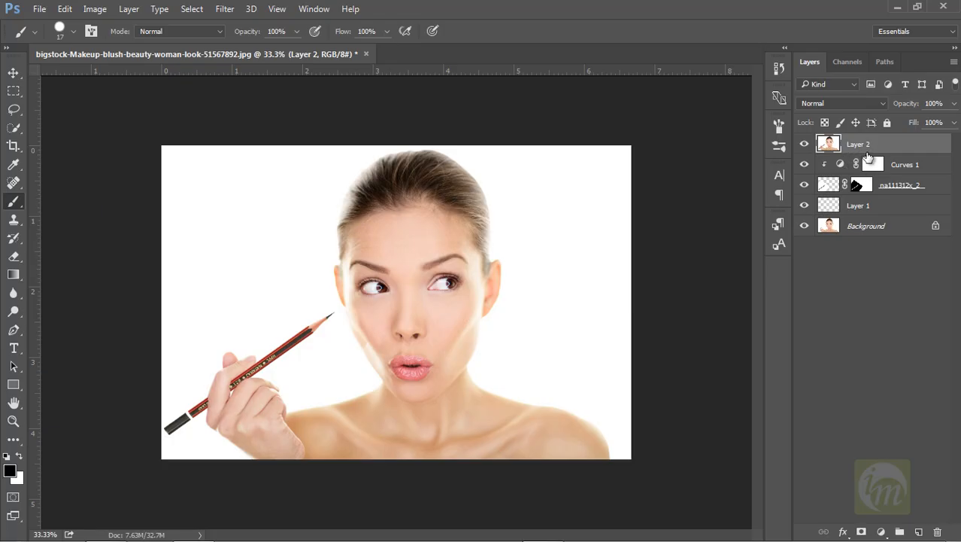
# Step: Duplicate the stamped layer, set the copy's blend mode to Color Dodge and invert its colours
pyautogui.hotkey('ctrl', 'j')
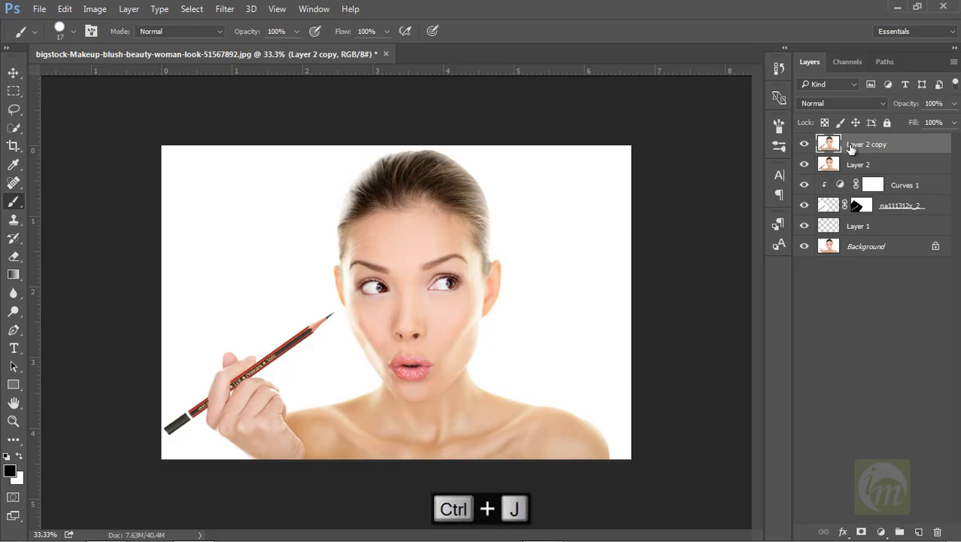
pyautogui.click(846, 103)
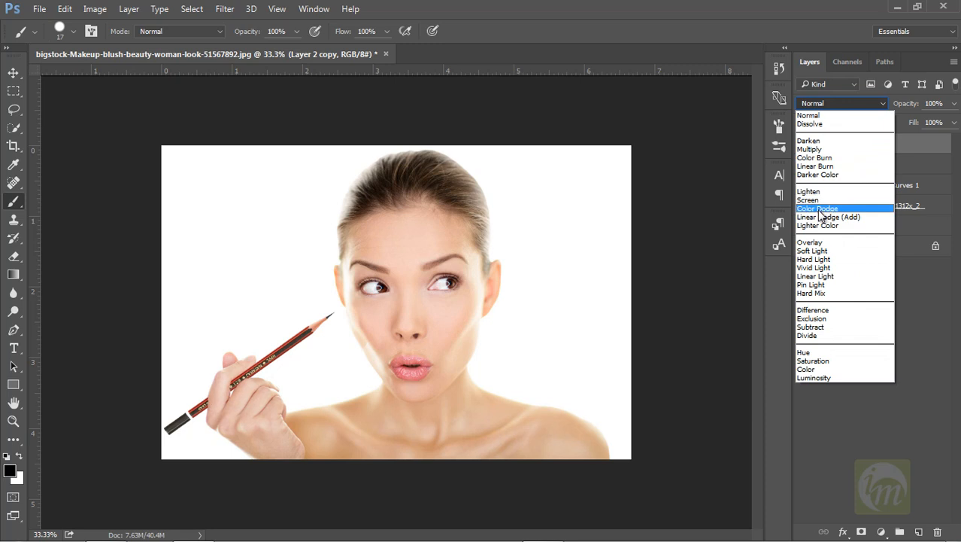
pyautogui.click(825, 209)
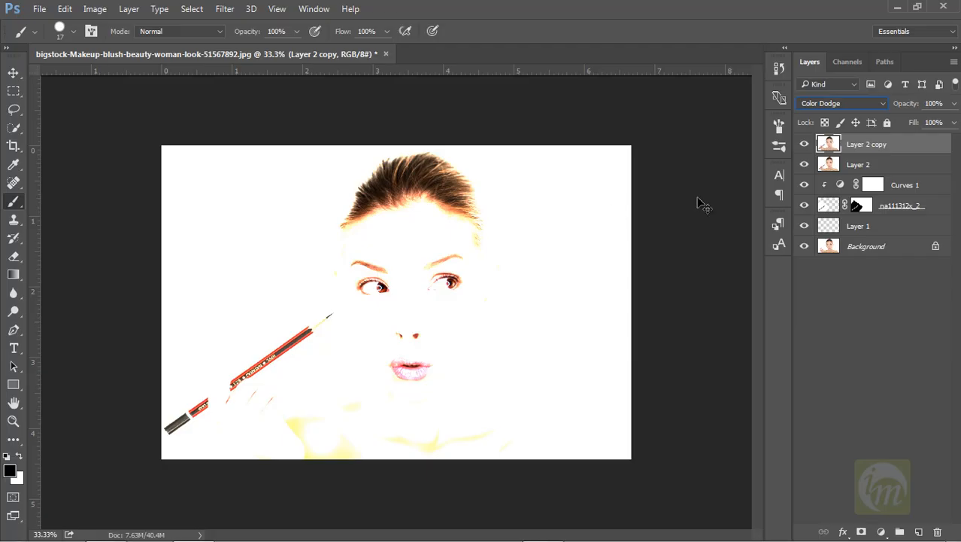
pyautogui.hotkey('ctrl', 'i')
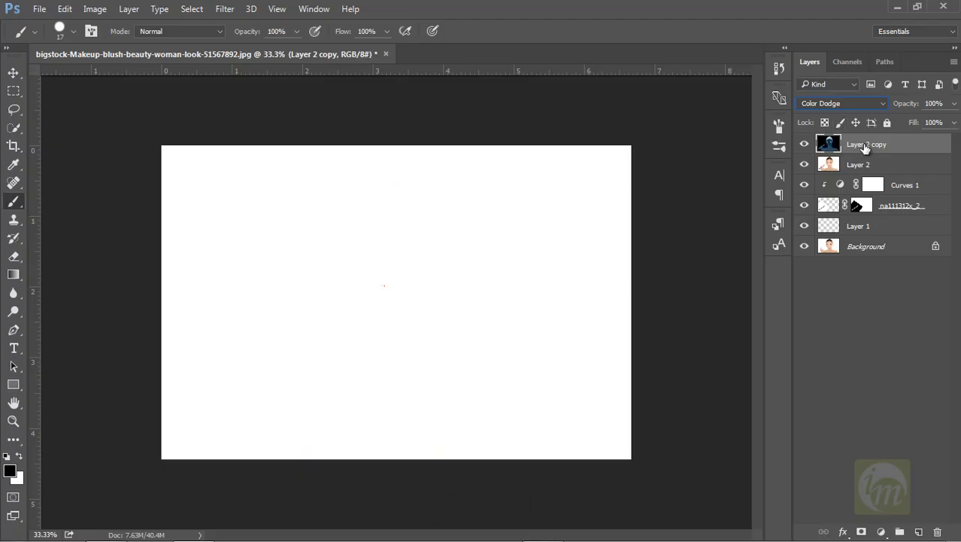
# Step: Apply a Gaussian Blur with a 16-pixel radius to the inverted Color Dodge layer, Layer 2 copy
pyautogui.click(226, 9)
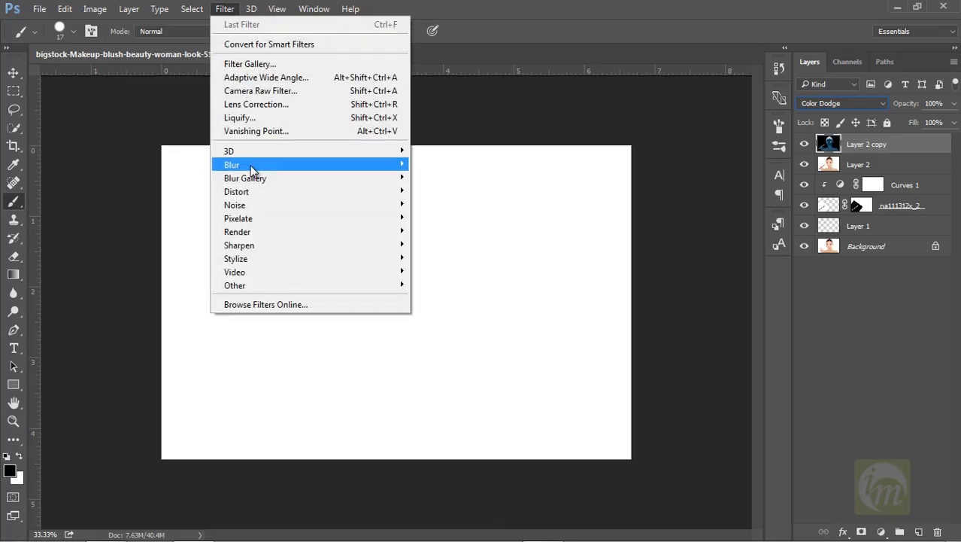
pyautogui.moveTo(260, 164)
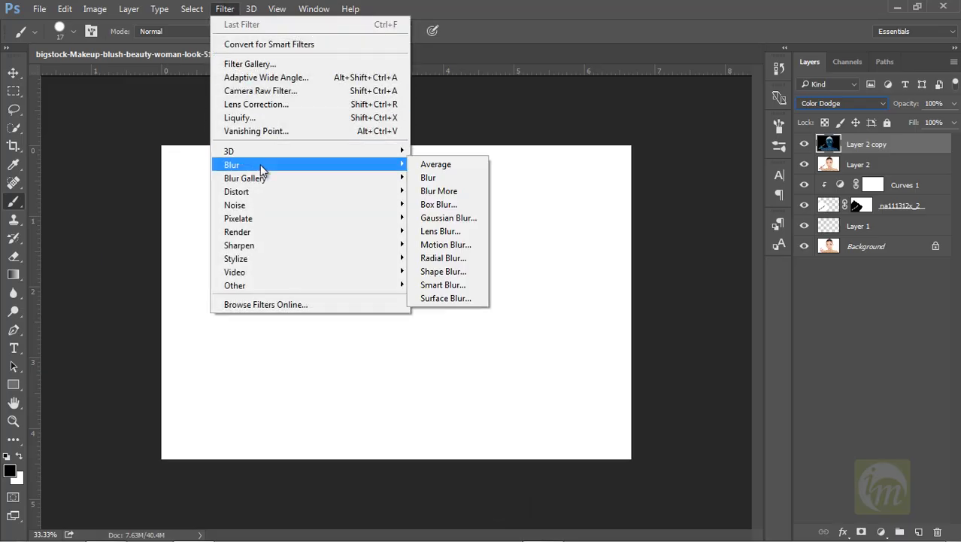
pyautogui.click(447, 218)
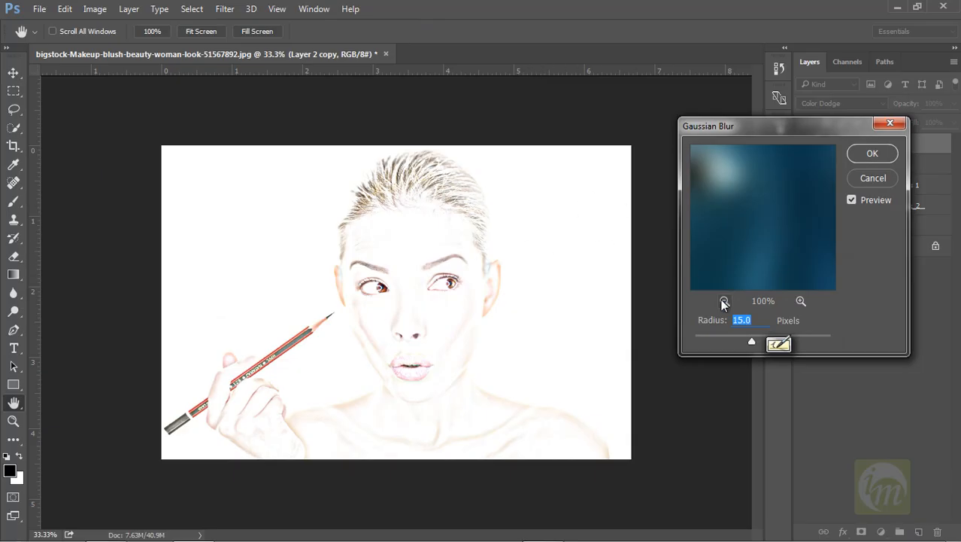
pyautogui.moveTo(750, 342)
pyautogui.mouseDown()
pyautogui.moveTo(738, 341)
pyautogui.moveTo(748, 344)
pyautogui.mouseUp()
pyautogui.write('16')
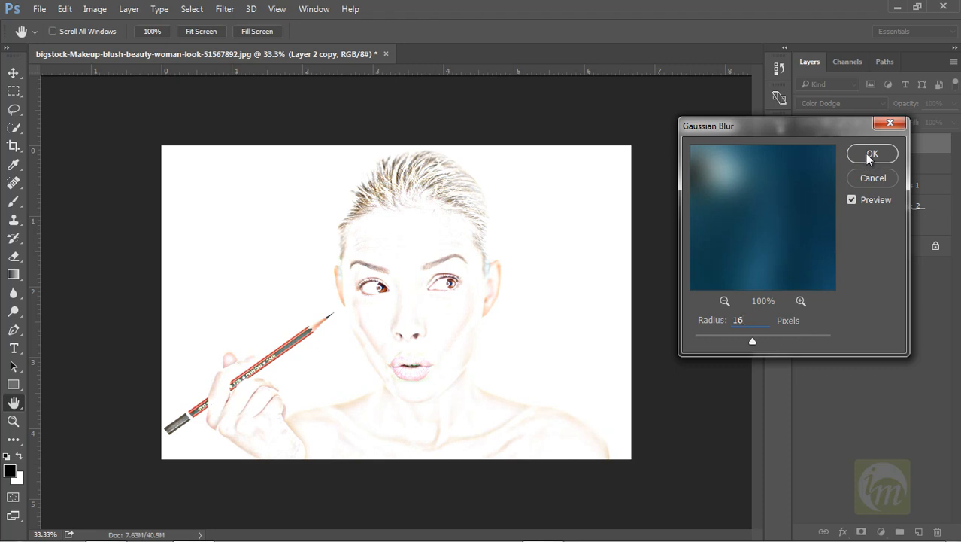
pyautogui.click(871, 154)
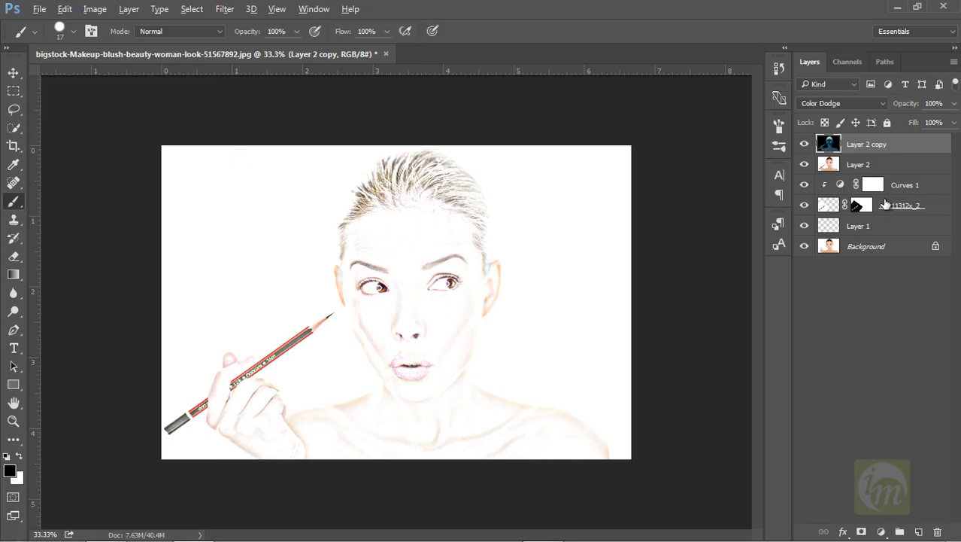
# Step: Stamp all visible layers onto a new top layer and duplicate that layer
pyautogui.hotkey('ctrl', 'shift', 'alt', 'e')
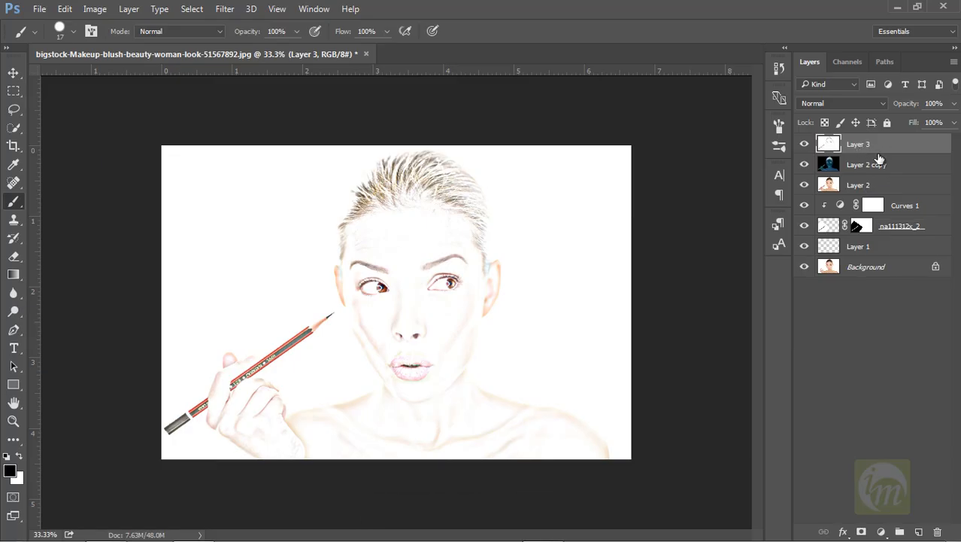
pyautogui.hotkey('ctrl', 'j')
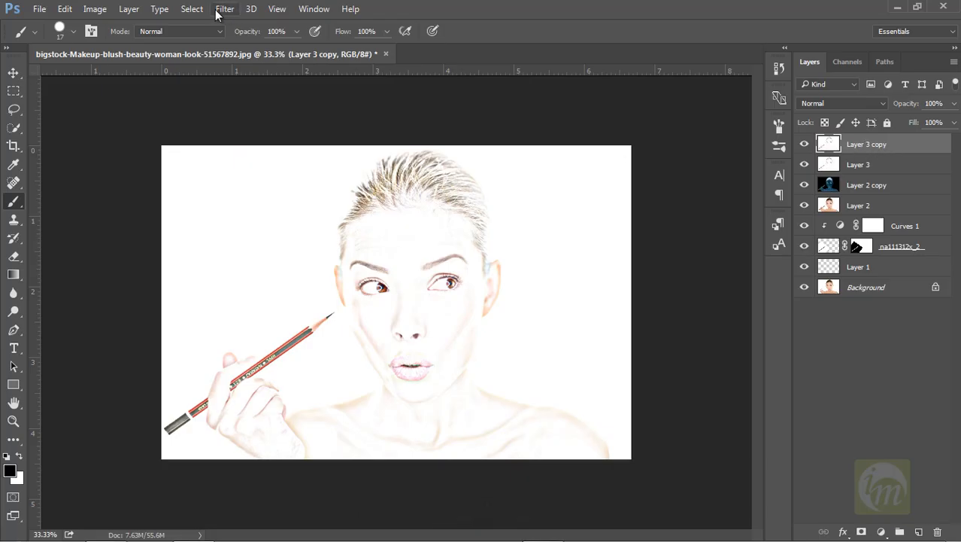
# Step: Apply a Black & White adjustment to Layer 3 copy with Reds -6, Yellows -23 and Blues -9
pyautogui.click(101, 10)
pyautogui.moveTo(112, 44)
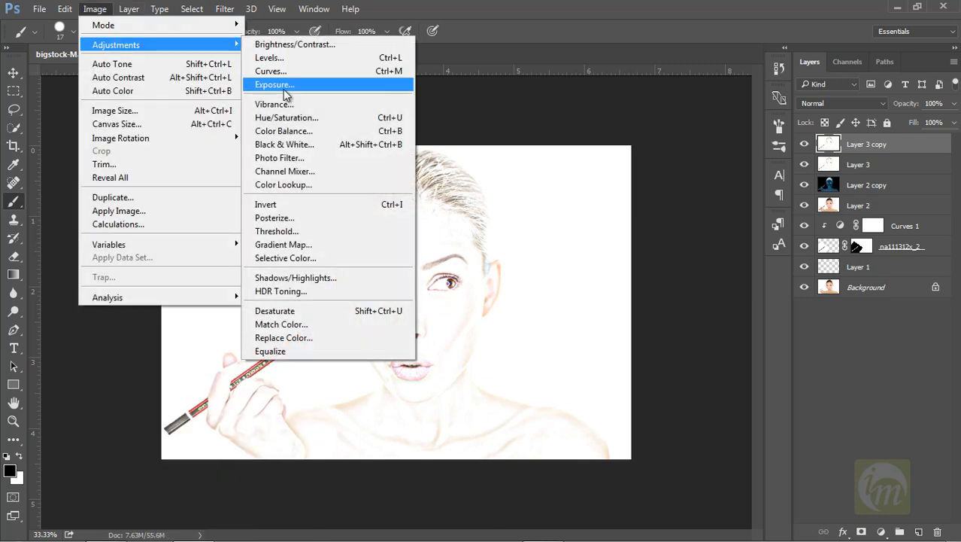
pyautogui.click(282, 143)
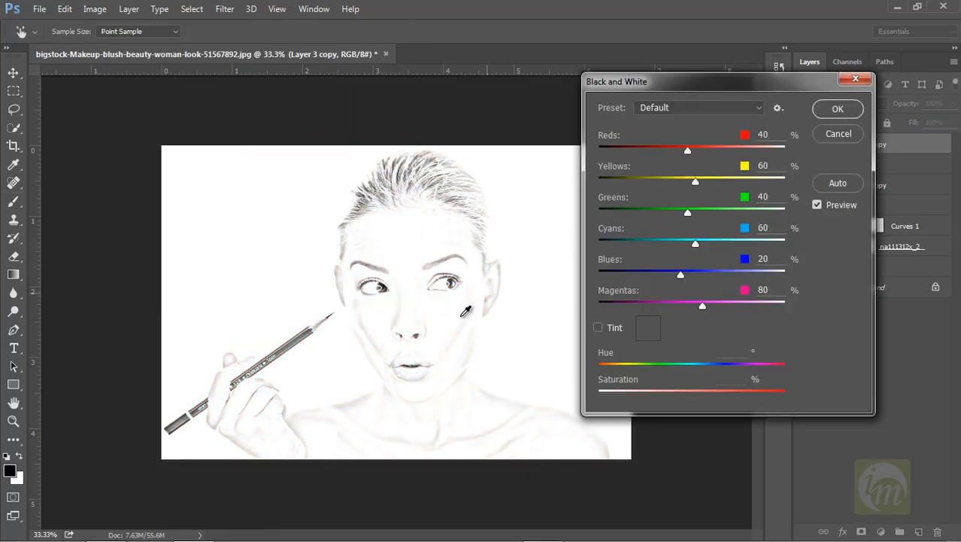
pyautogui.moveTo(659, 90); pyautogui.dragTo(687, 88)
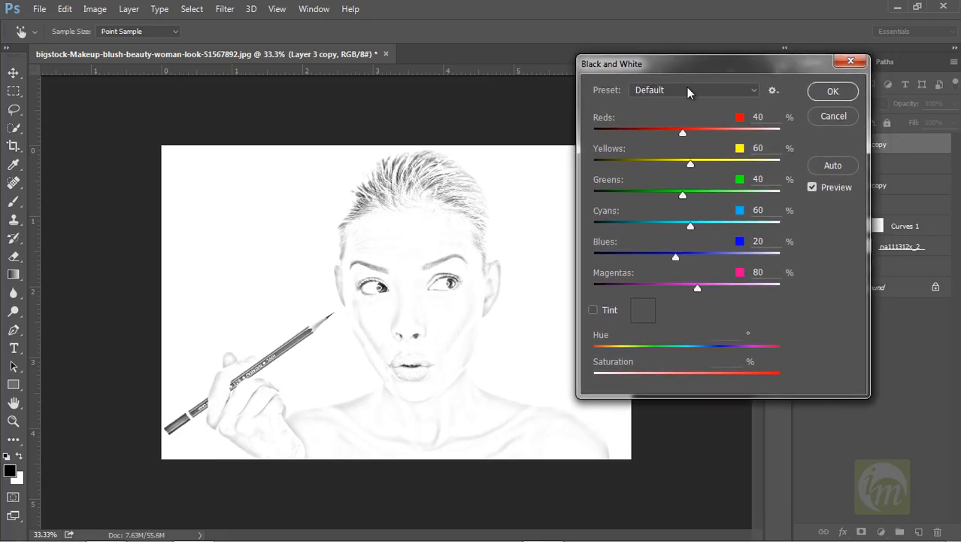
pyautogui.moveTo(682, 131); pyautogui.dragTo(658, 135)
pyautogui.moveTo(692, 166); pyautogui.dragTo(657, 163)
pyautogui.moveTo(675, 255); pyautogui.dragTo(664, 256)
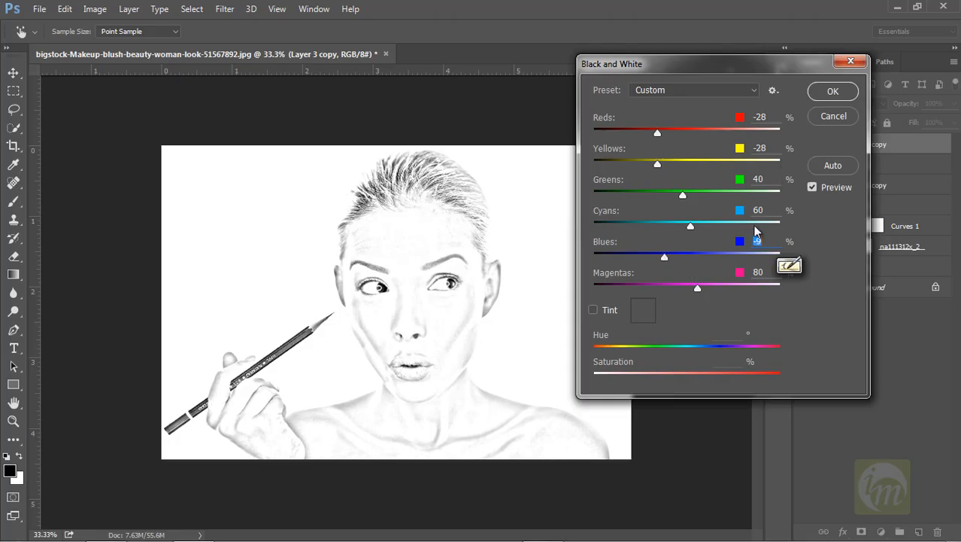
pyautogui.moveTo(659, 162); pyautogui.dragTo(667, 136)
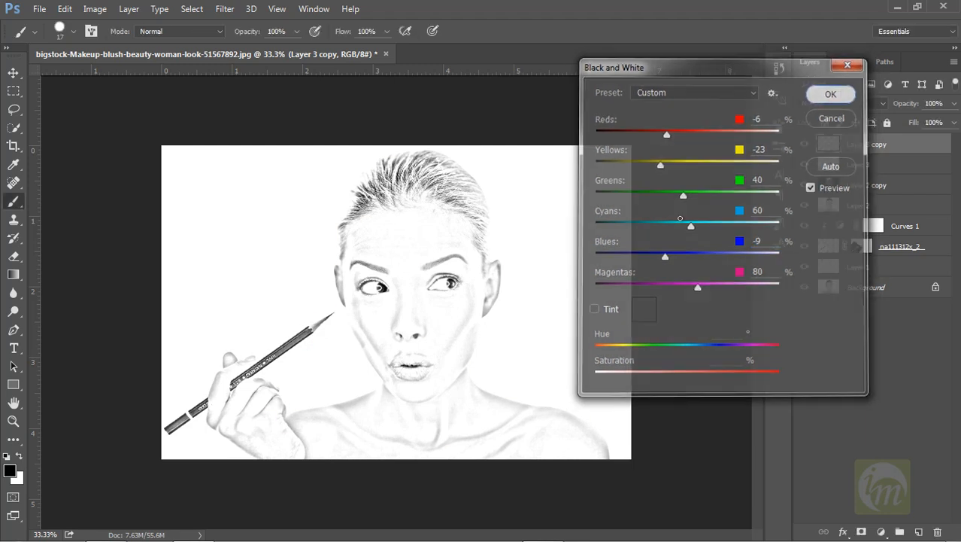
pyautogui.click(833, 92)
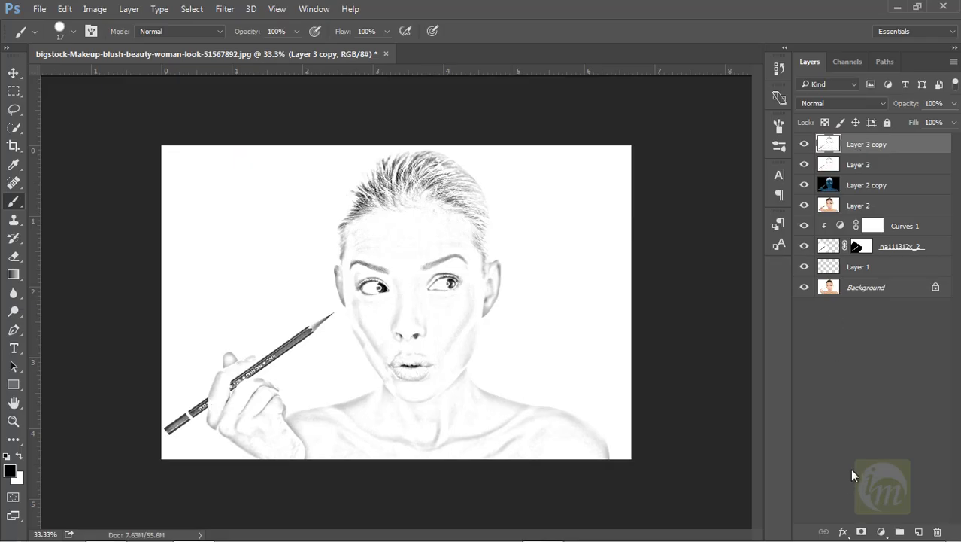
# Step: Add an inverted, black layer mask to Layer 3 copy and hide Layer 3 and Layer 2 copy
pyautogui.click(861, 531)
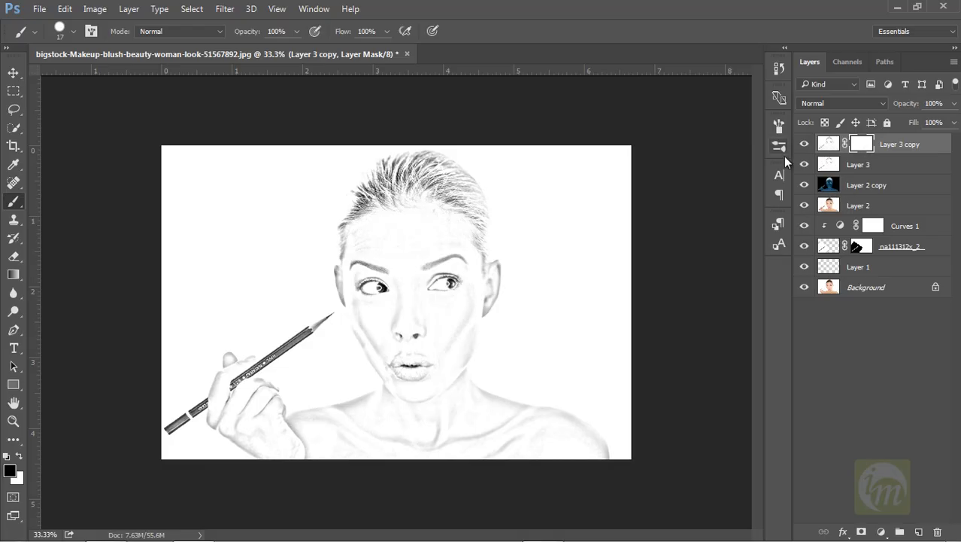
pyautogui.doubleClick(863, 143)
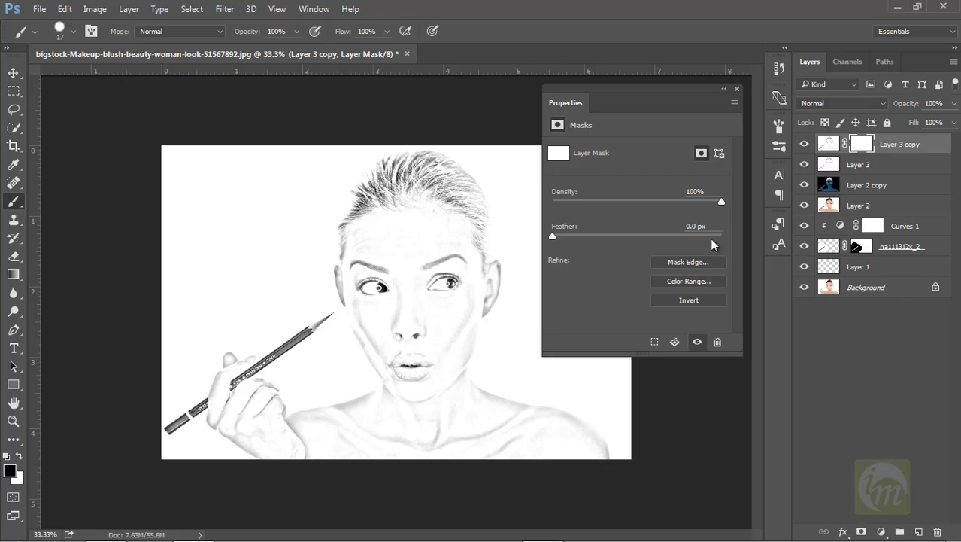
pyautogui.moveTo(657, 88); pyautogui.dragTo(677, 90)
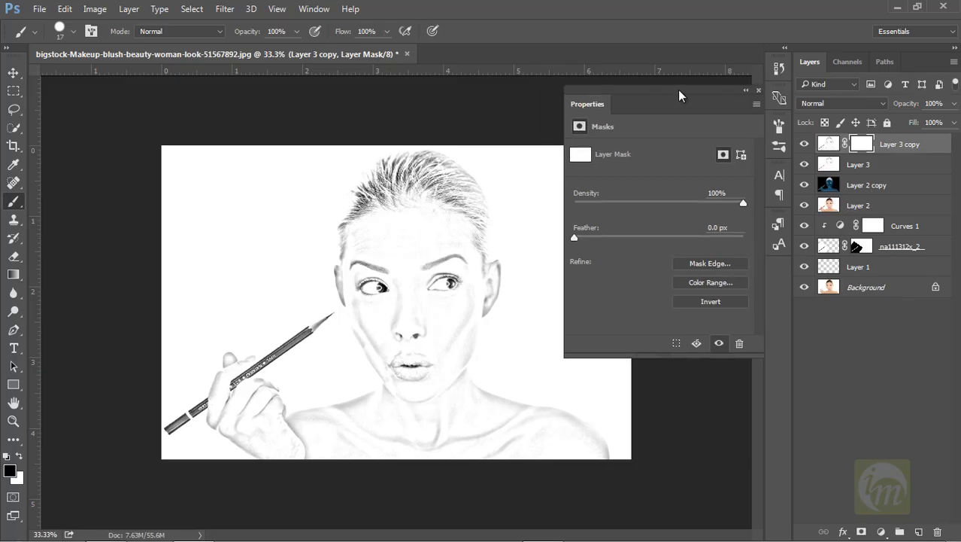
pyautogui.click(710, 301)
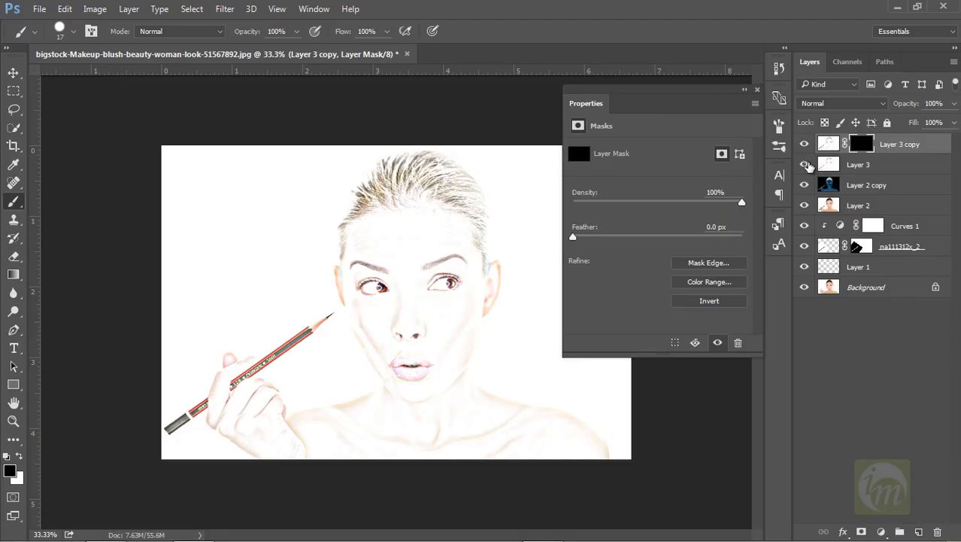
pyautogui.moveTo(803, 165); pyautogui.dragTo(804, 186)
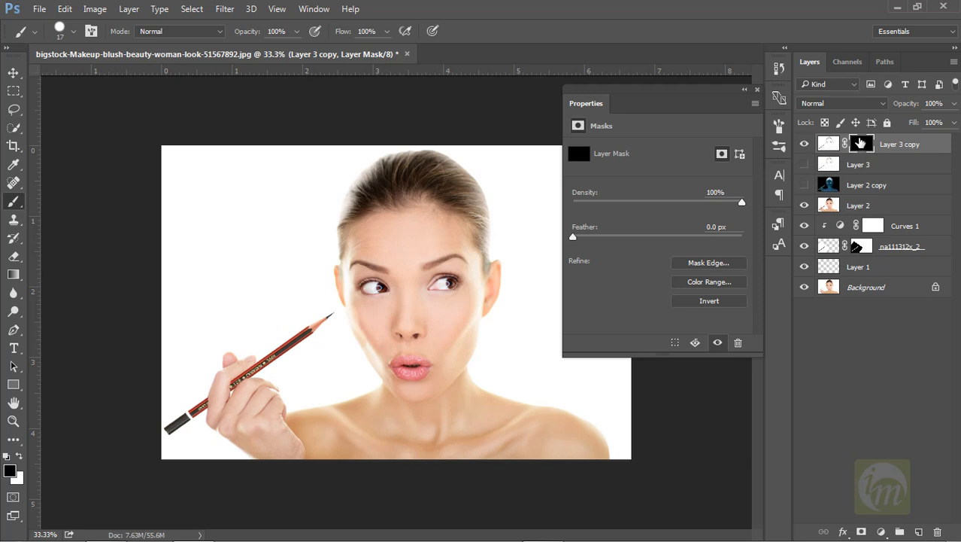
pyautogui.click(758, 89)
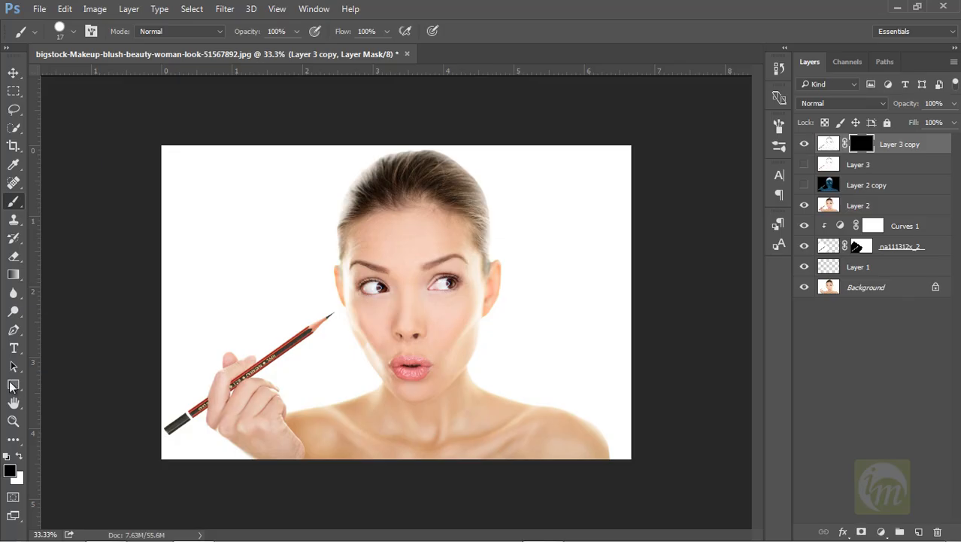
# Step: Set the foreground colour to white (ffffff) and choose the 46 px spatter brush tip
pyautogui.click(9, 471)
pyautogui.moveTo(506, 328); pyautogui.dragTo(461, 289)
pyautogui.click(773, 301)
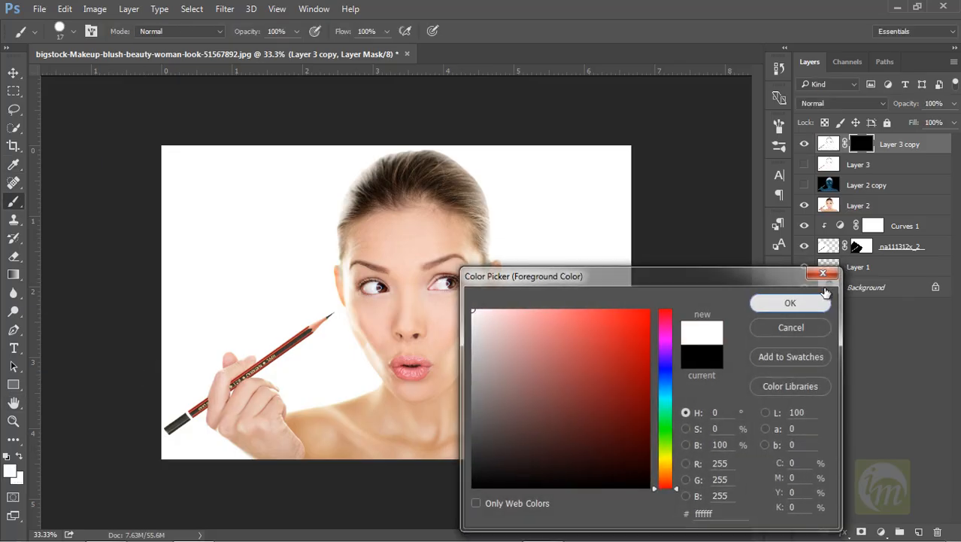
pyautogui.rightClick(434, 225)
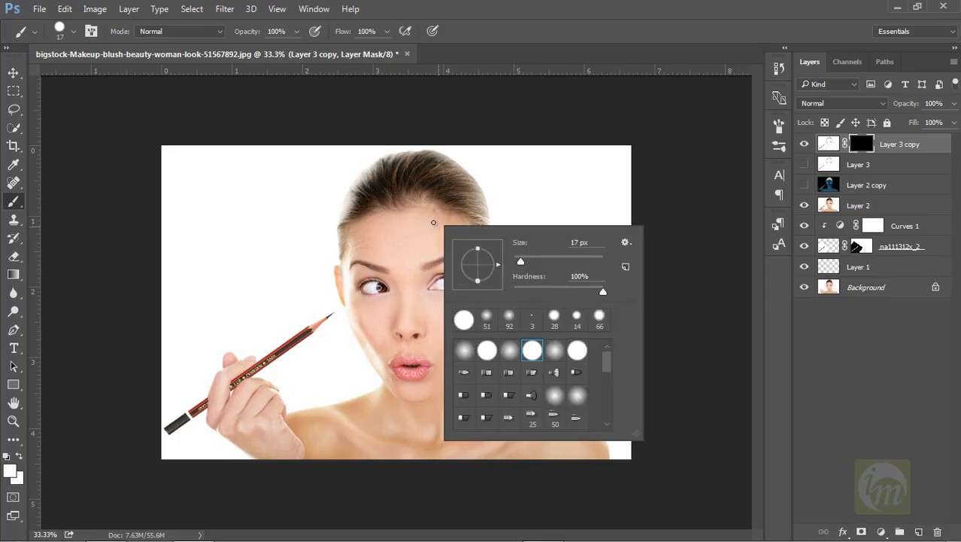
pyautogui.moveTo(605, 359); pyautogui.dragTo(597, 391)
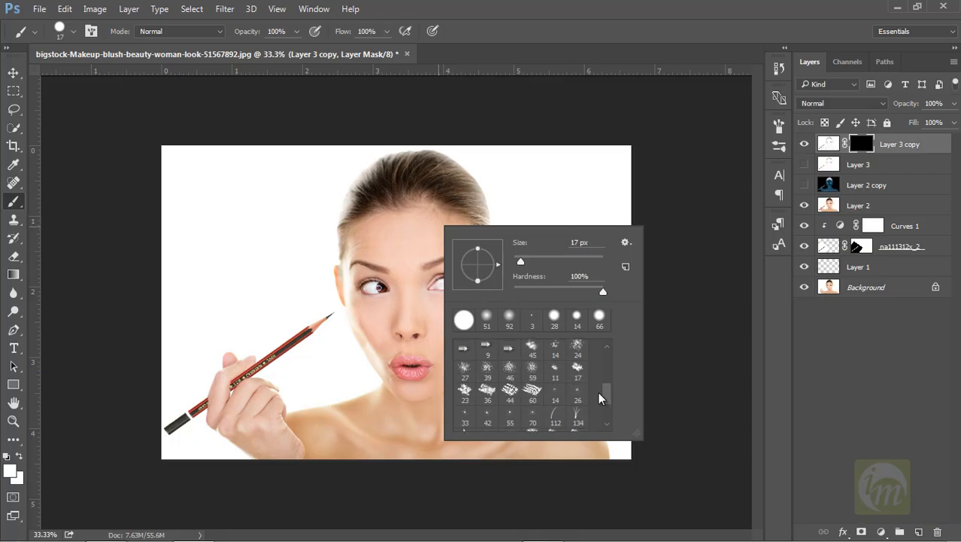
pyautogui.click(510, 371)
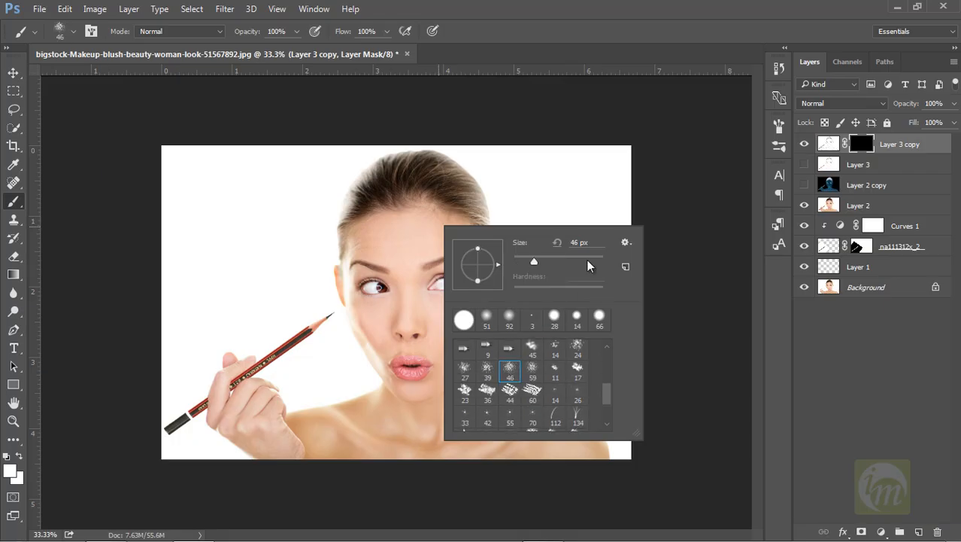
# Step: Paint white on the Layer 3 copy mask with a 91 px brush over the pencil-side half of the hair and face, the shoulder and the hand
pyautogui.moveTo(353, 229)
pyautogui.mouseDown()
pyautogui.moveTo(367, 206)
pyautogui.moveTo(332, 207)
pyautogui.moveTo(341, 215)
pyautogui.moveTo(355, 186)
pyautogui.moveTo(341, 197)
pyautogui.moveTo(359, 181)
pyautogui.moveTo(340, 194)
pyautogui.moveTo(361, 218)
pyautogui.moveTo(330, 249)
pyautogui.moveTo(368, 224)
pyautogui.mouseUp()
pyautogui.rightClick(373, 232)
pyautogui.moveTo(440, 267); pyautogui.dragTo(486, 267)
pyautogui.moveTo(333, 257)
pyautogui.mouseDown()
pyautogui.moveTo(364, 229)
pyautogui.moveTo(354, 239)
pyautogui.moveTo(388, 148)
pyautogui.moveTo(363, 247)
pyautogui.moveTo(357, 234)
pyautogui.moveTo(421, 303)
pyautogui.moveTo(365, 259)
pyautogui.moveTo(345, 266)
pyautogui.moveTo(341, 302)
pyautogui.moveTo(381, 295)
pyautogui.moveTo(355, 324)
pyautogui.moveTo(377, 322)
pyautogui.moveTo(369, 289)
pyautogui.moveTo(408, 260)
pyautogui.moveTo(380, 282)
pyautogui.mouseUp()
pyautogui.rightClick(374, 237)
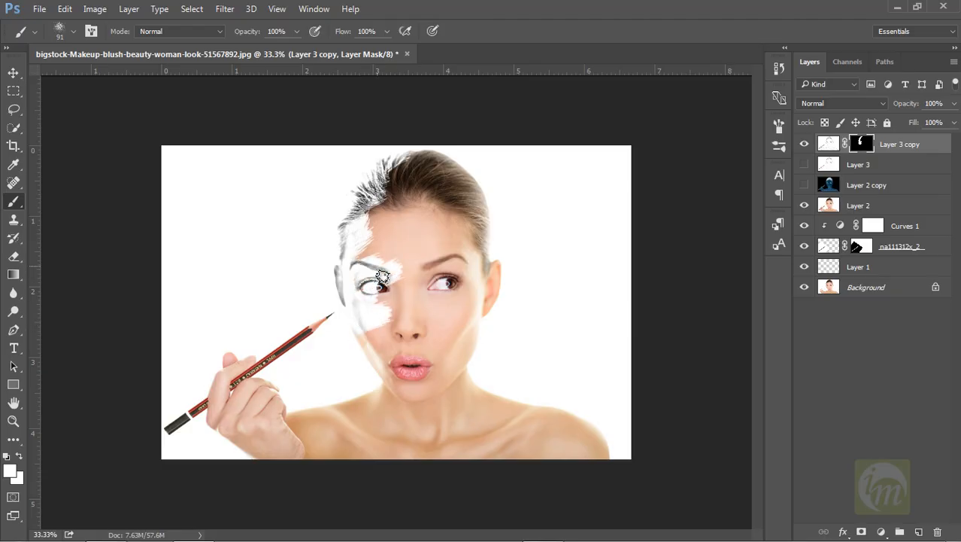
pyautogui.moveTo(359, 336)
pyautogui.mouseDown()
pyautogui.moveTo(387, 335)
pyautogui.moveTo(407, 295)
pyautogui.moveTo(387, 355)
pyautogui.moveTo(374, 357)
pyautogui.moveTo(376, 369)
pyautogui.moveTo(399, 374)
pyautogui.moveTo(393, 389)
pyautogui.moveTo(410, 383)
pyautogui.moveTo(396, 370)
pyautogui.moveTo(404, 382)
pyautogui.moveTo(382, 388)
pyautogui.moveTo(393, 401)
pyautogui.moveTo(381, 435)
pyautogui.moveTo(371, 331)
pyautogui.moveTo(350, 368)
pyautogui.moveTo(361, 429)
pyautogui.moveTo(362, 404)
pyautogui.moveTo(352, 431)
pyautogui.moveTo(324, 430)
pyautogui.moveTo(332, 416)
pyautogui.moveTo(305, 414)
pyautogui.moveTo(309, 449)
pyautogui.moveTo(285, 407)
pyautogui.moveTo(267, 410)
pyautogui.moveTo(277, 391)
pyautogui.moveTo(257, 413)
pyautogui.moveTo(268, 388)
pyautogui.moveTo(264, 449)
pyautogui.moveTo(267, 434)
pyautogui.moveTo(292, 431)
pyautogui.moveTo(284, 449)
pyautogui.moveTo(281, 414)
pyautogui.moveTo(279, 430)
pyautogui.moveTo(289, 434)
pyautogui.moveTo(297, 415)
pyautogui.moveTo(283, 401)
pyautogui.moveTo(255, 394)
pyautogui.moveTo(249, 408)
pyautogui.moveTo(246, 390)
pyautogui.moveTo(258, 421)
pyautogui.mouseUp()
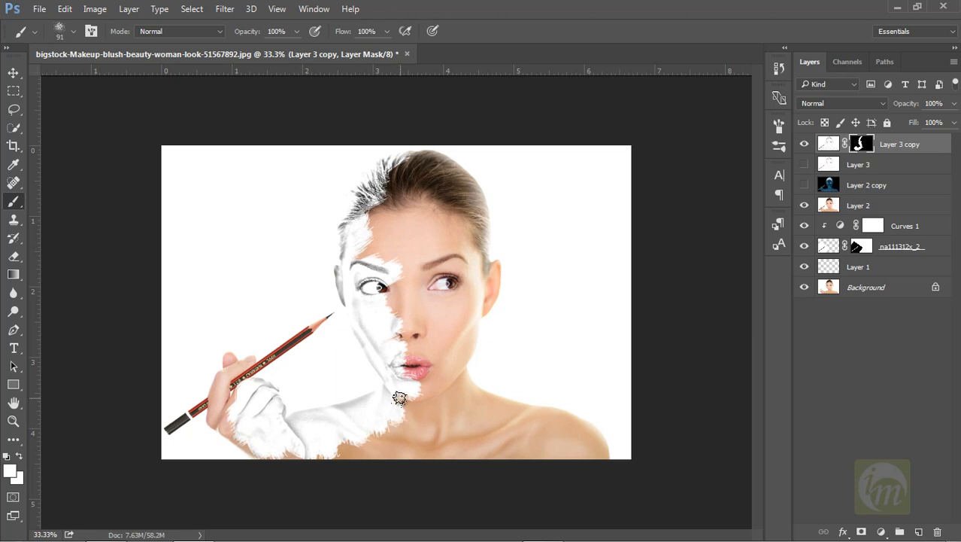
pyautogui.moveTo(389, 338)
pyautogui.mouseDown()
pyautogui.moveTo(418, 274)
pyautogui.moveTo(370, 252)
pyautogui.moveTo(382, 291)
pyautogui.moveTo(403, 285)
pyautogui.moveTo(393, 292)
pyautogui.moveTo(413, 326)
pyautogui.moveTo(401, 352)
pyautogui.moveTo(385, 353)
pyautogui.moveTo(365, 244)
pyautogui.moveTo(368, 206)
pyautogui.moveTo(391, 195)
pyautogui.moveTo(394, 166)
pyautogui.mouseUp()
pyautogui.moveTo(371, 234)
pyautogui.mouseDown()
pyautogui.moveTo(362, 241)
pyautogui.moveTo(386, 238)
pyautogui.moveTo(360, 253)
pyautogui.mouseUp()
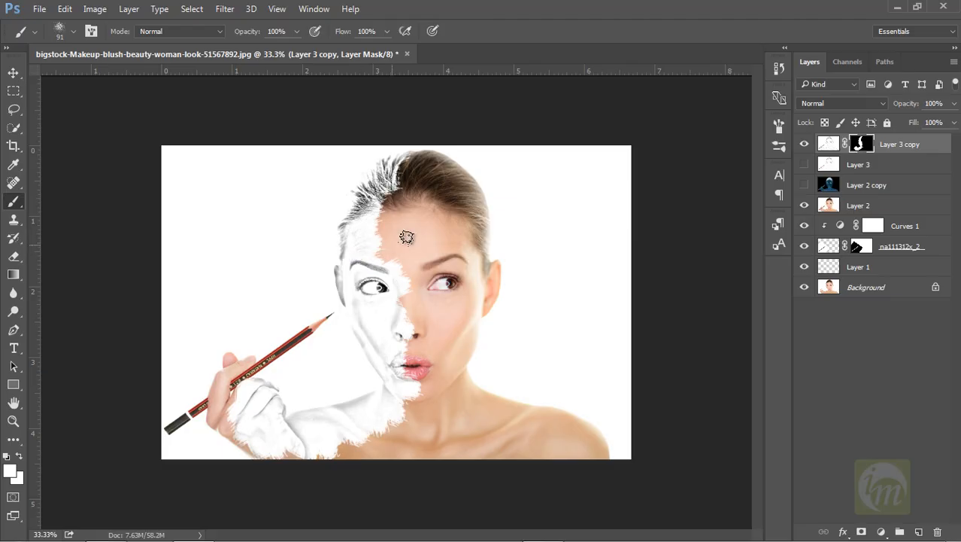
# Step: Enlarge the spatter brush to 152 px and extend the revealed sketch along its ragged edge at the hair, forehead, mouth and neck
pyautogui.rightClick(433, 249)
pyautogui.moveTo(556, 280); pyautogui.dragTo(568, 281)
pyautogui.click(369, 249)
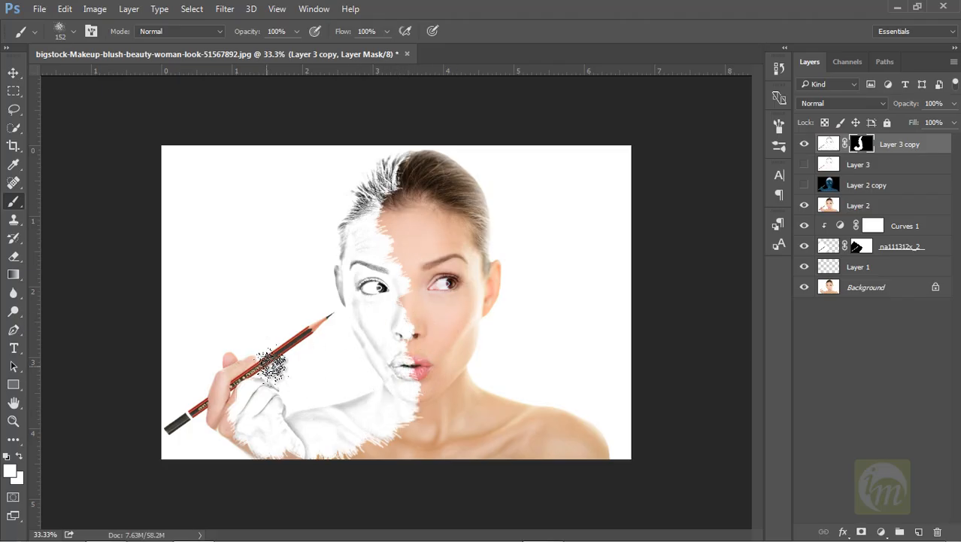
pyautogui.moveTo(375, 180)
pyautogui.mouseDown()
pyautogui.moveTo(386, 182)
pyautogui.moveTo(358, 192)
pyautogui.moveTo(393, 184)
pyautogui.moveTo(363, 197)
pyautogui.moveTo(386, 198)
pyautogui.moveTo(355, 203)
pyautogui.mouseUp()
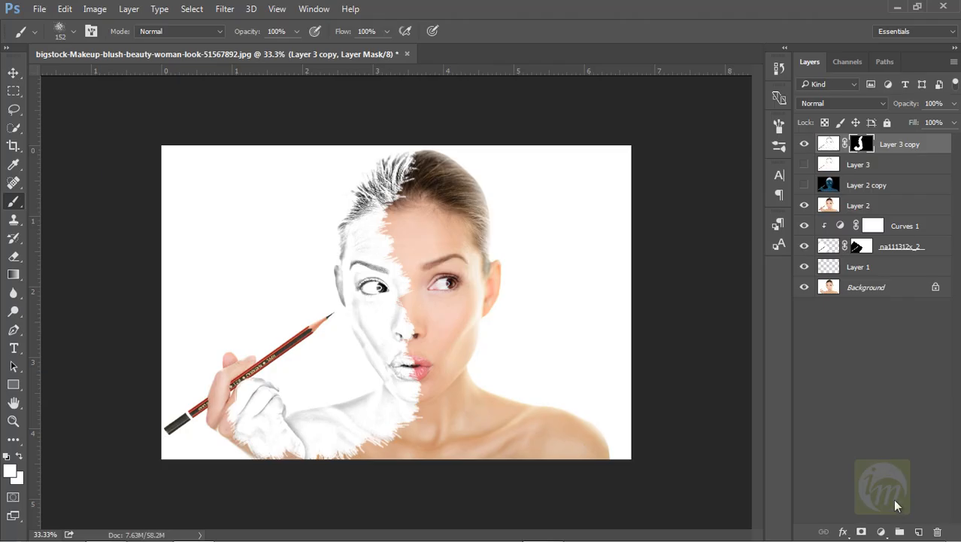
# Step: Create a new layer above Layer 3 copy and switch to the hard round brush at 14 px
pyautogui.click(918, 531)
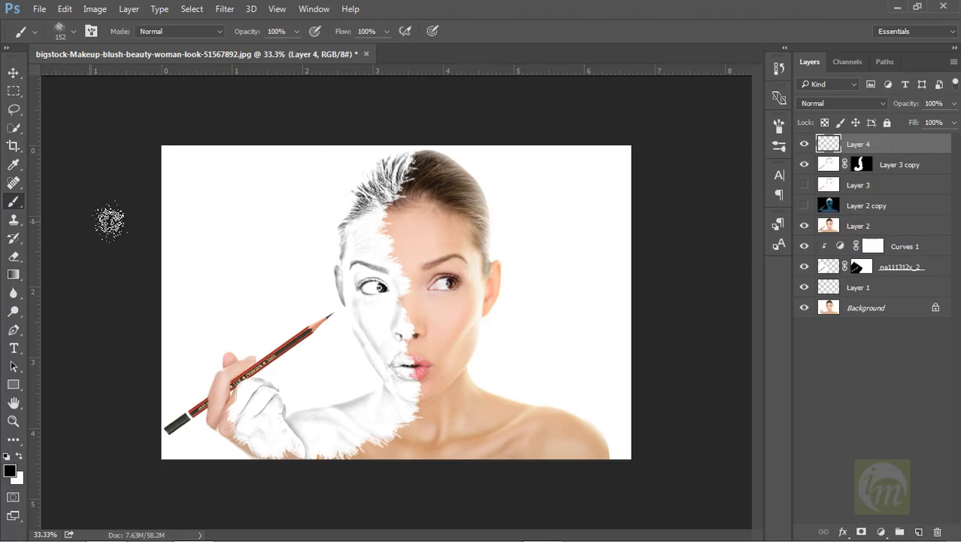
pyautogui.rightClick(401, 221)
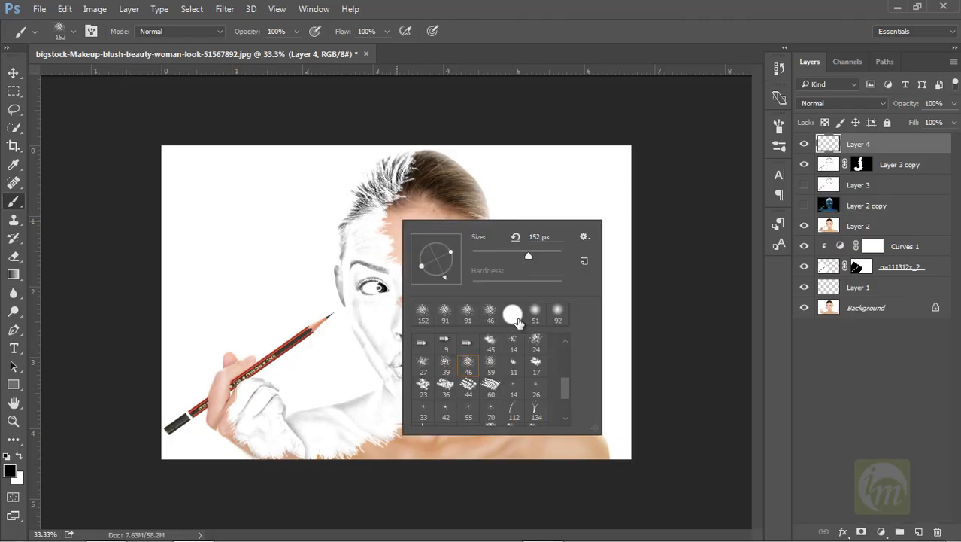
pyautogui.click(515, 315)
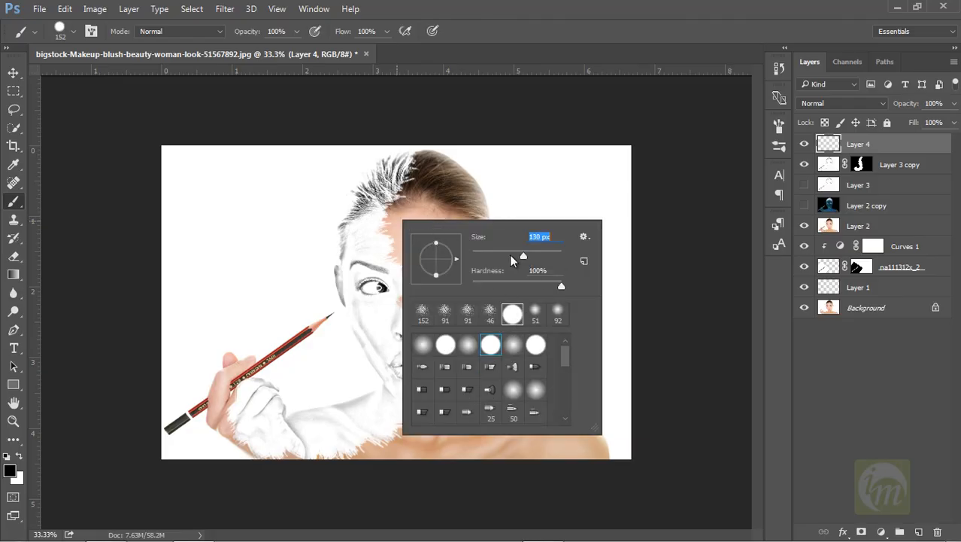
pyautogui.moveTo(480, 253); pyautogui.dragTo(477, 253)
# Step: Reduce the hard round brush to 5 px for drawing fine pencil lines on Layer 4
pyautogui.moveTo(355, 237); pyautogui.dragTo(351, 243)
pyautogui.hotkey('ctrl', 'z')
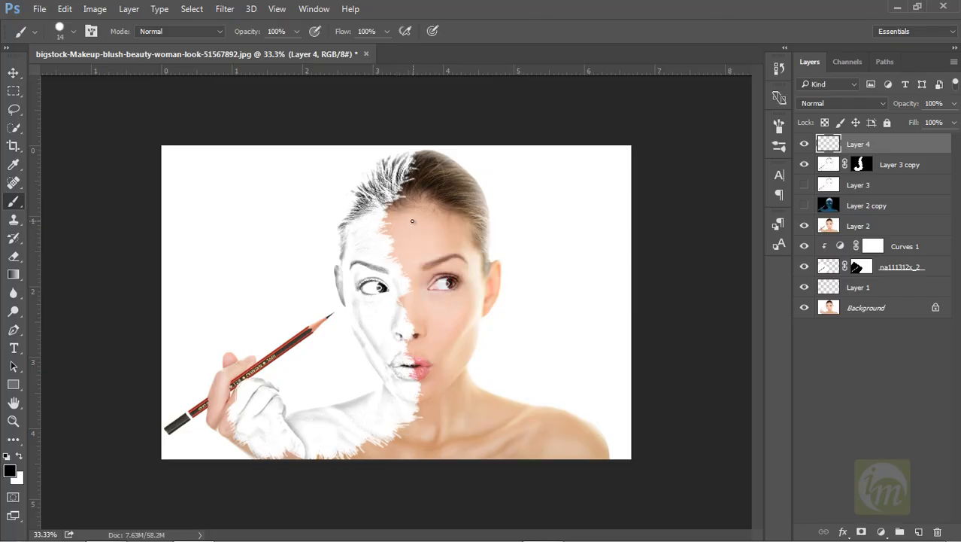
pyautogui.rightClick(454, 244)
pyautogui.click(528, 279)
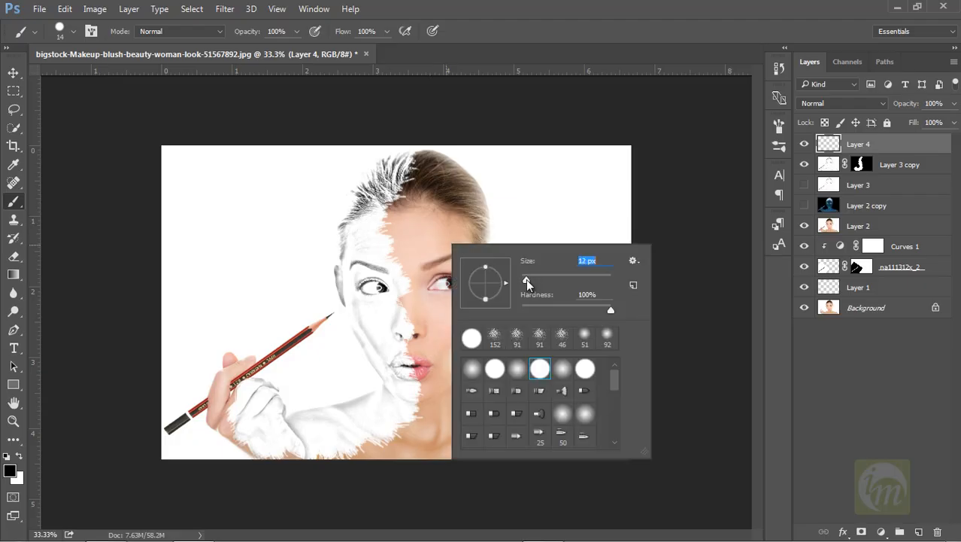
pyautogui.click(362, 222)
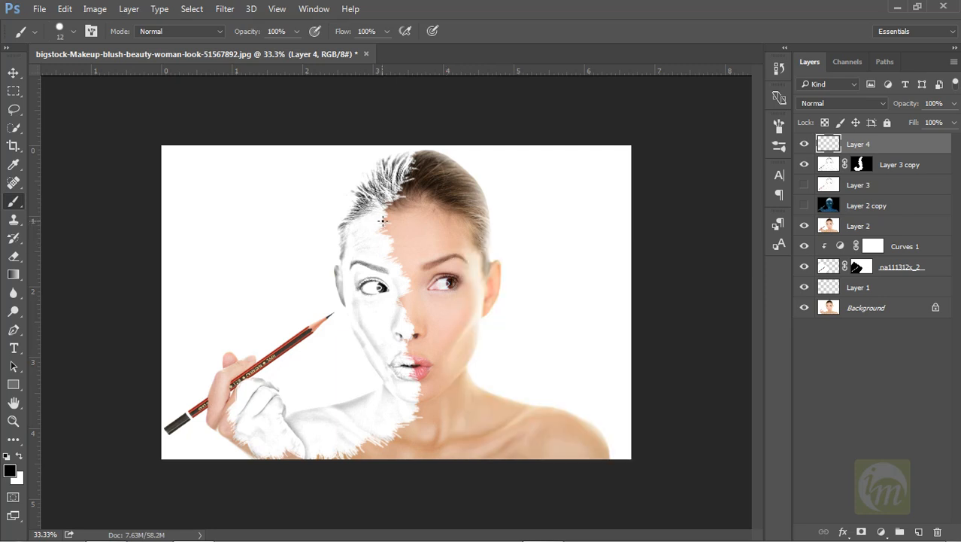
pyautogui.rightClick(455, 218)
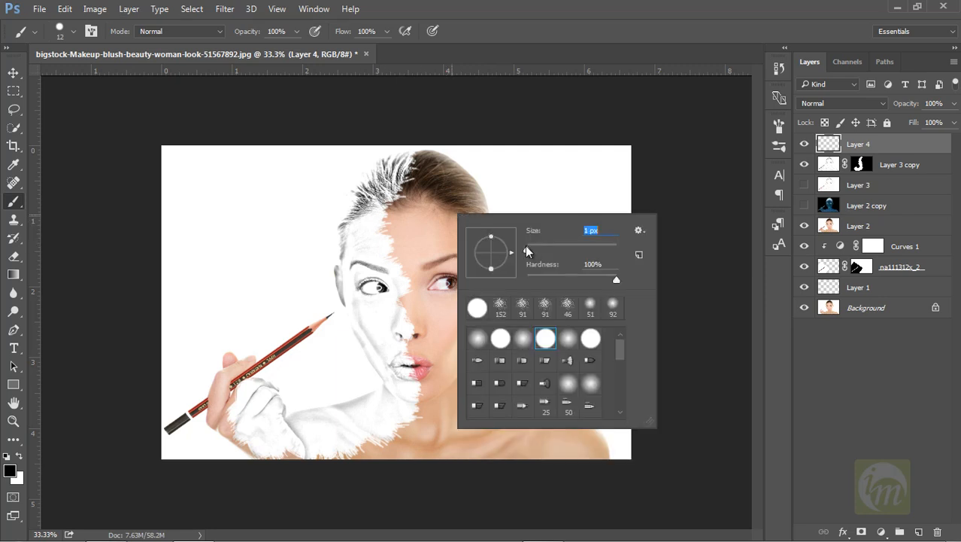
pyautogui.moveTo(529, 247); pyautogui.dragTo(531, 247)
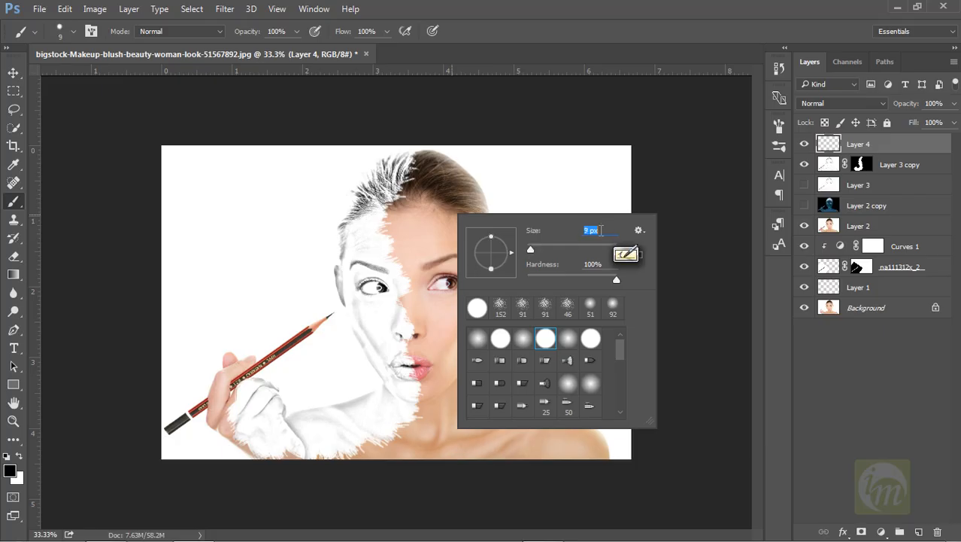
pyautogui.write('5')
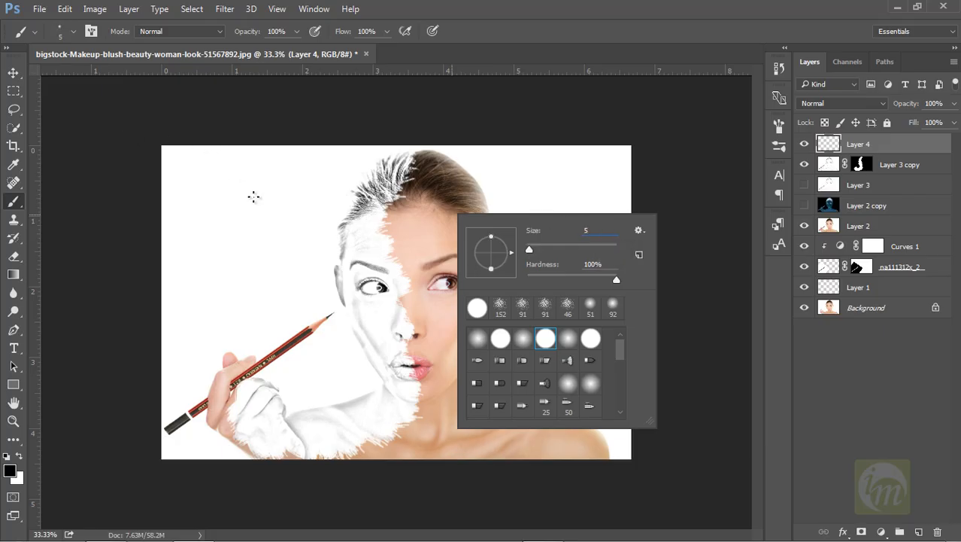
pyautogui.press('Return')
# Step: Draw a few short black hatch strokes at the forehead's ragged edge below the hairline and lower Layer 4's opacity to 16%
pyautogui.moveTo(378, 220); pyautogui.dragTo(385, 226)
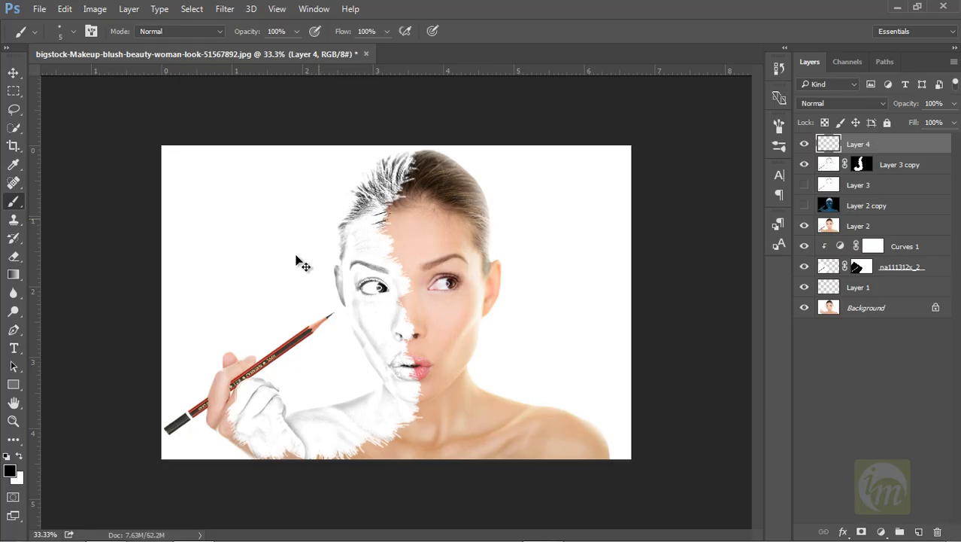
pyautogui.hotkey('ctrl', '+')
pyautogui.hotkey('ctrl', '+')
pyautogui.hotkey('ctrl', '+')
pyautogui.moveTo(412, 157); pyautogui.dragTo(439, 298)
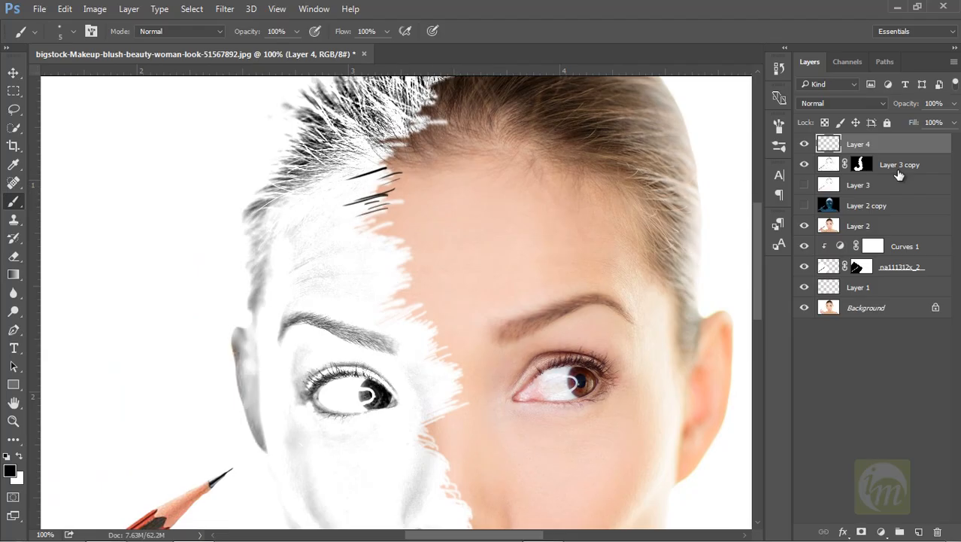
pyautogui.moveTo(914, 104)
pyautogui.mouseDown()
pyautogui.moveTo(872, 106)
pyautogui.moveTo(903, 106)
pyautogui.moveTo(892, 105)
pyautogui.mouseUp()
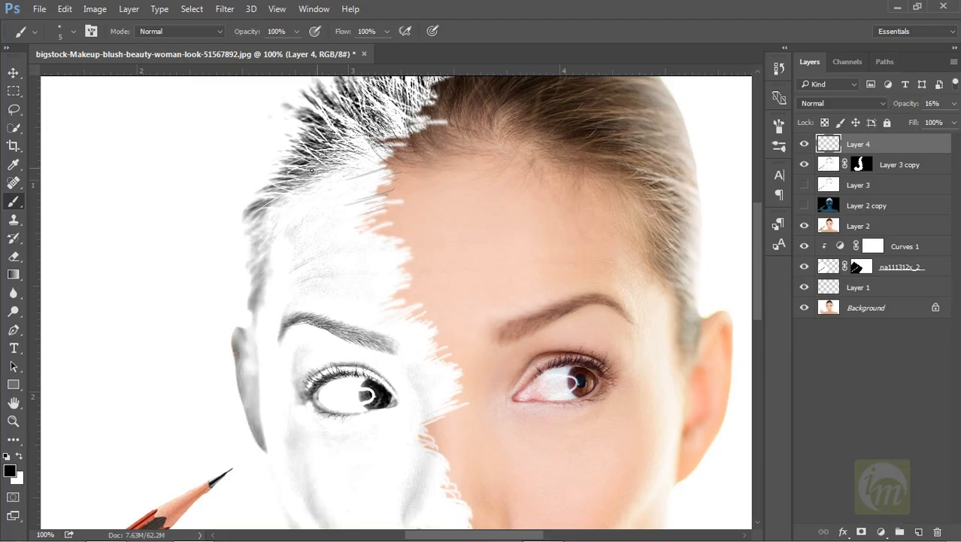
# Step: Hatch along the ragged sketch edge from the forehead down past the eye and add short lash strokes around the sketched eye
pyautogui.moveTo(390, 181)
pyautogui.mouseDown()
pyautogui.moveTo(392, 210)
pyautogui.moveTo(362, 224)
pyautogui.mouseUp()
pyautogui.moveTo(383, 219)
pyautogui.mouseDown()
pyautogui.moveTo(343, 235)
pyautogui.moveTo(398, 227)
pyautogui.moveTo(382, 245)
pyautogui.moveTo(409, 244)
pyautogui.moveTo(395, 267)
pyautogui.moveTo(411, 268)
pyautogui.moveTo(393, 295)
pyautogui.moveTo(409, 298)
pyautogui.moveTo(406, 312)
pyautogui.moveTo(422, 311)
pyautogui.moveTo(412, 324)
pyautogui.moveTo(442, 325)
pyautogui.moveTo(430, 335)
pyautogui.moveTo(448, 339)
pyautogui.moveTo(425, 346)
pyautogui.mouseUp()
pyautogui.moveTo(443, 343); pyautogui.dragTo(427, 356)
pyautogui.moveTo(455, 349); pyautogui.dragTo(435, 365)
pyautogui.moveTo(462, 358); pyautogui.dragTo(441, 376)
pyautogui.moveTo(465, 372)
pyautogui.mouseDown()
pyautogui.moveTo(425, 404)
pyautogui.moveTo(424, 423)
pyautogui.moveTo(415, 420)
pyautogui.mouseUp()
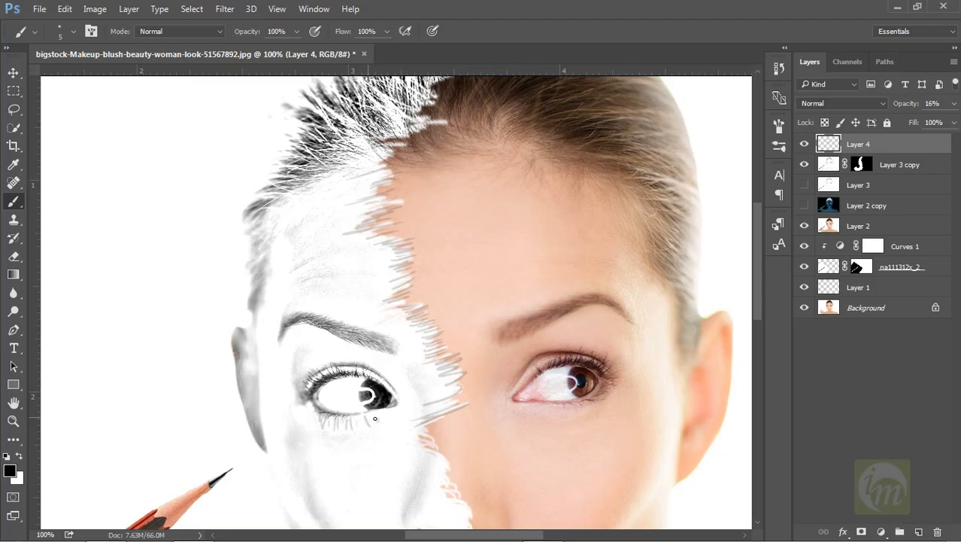
pyautogui.moveTo(326, 415); pyautogui.dragTo(304, 421)
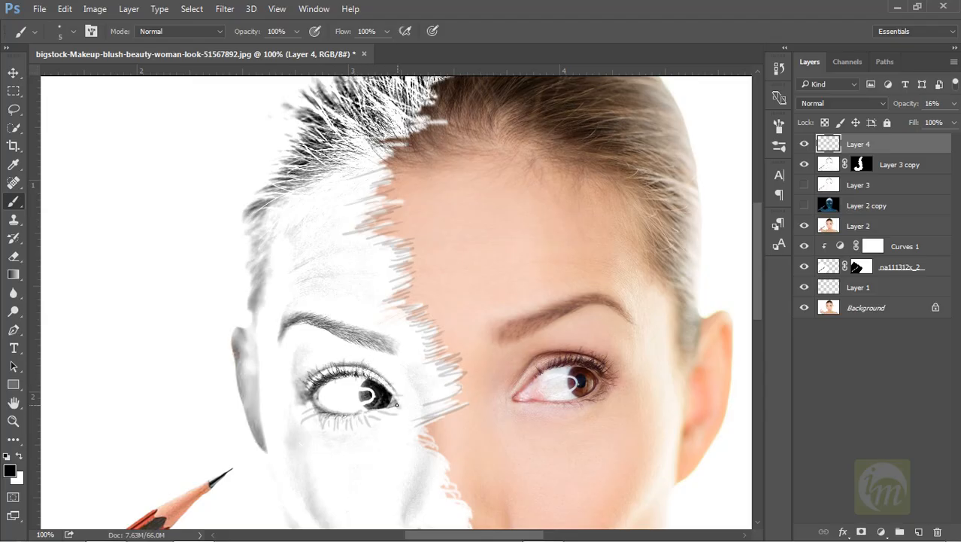
# Step: Trace pencil lines along the sketched ear, the outer cheek and the jawline down to the neck
pyautogui.moveTo(376, 375); pyautogui.dragTo(388, 223)
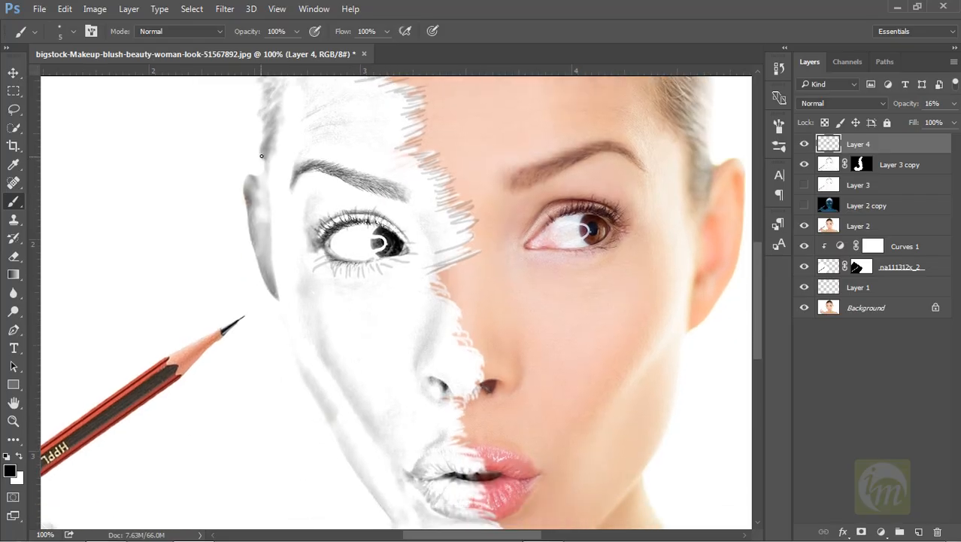
pyautogui.moveTo(263, 158); pyautogui.dragTo(276, 274)
pyautogui.moveTo(261, 177)
pyautogui.mouseDown()
pyautogui.moveTo(249, 179)
pyautogui.moveTo(250, 204)
pyautogui.mouseUp()
pyautogui.moveTo(252, 241)
pyautogui.mouseDown()
pyautogui.moveTo(262, 283)
pyautogui.moveTo(278, 291)
pyautogui.moveTo(268, 244)
pyautogui.mouseUp()
pyautogui.moveTo(290, 346); pyautogui.dragTo(281, 308)
pyautogui.moveTo(286, 302); pyautogui.dragTo(294, 361)
pyautogui.press('space')
pyautogui.moveTo(311, 307); pyautogui.dragTo(287, 173)
pyautogui.moveTo(262, 231)
pyautogui.mouseDown()
pyautogui.moveTo(304, 312)
pyautogui.moveTo(277, 242)
pyautogui.moveTo(312, 318)
pyautogui.moveTo(300, 279)
pyautogui.moveTo(356, 367)
pyautogui.moveTo(317, 339)
pyautogui.moveTo(328, 326)
pyautogui.moveTo(364, 380)
pyautogui.moveTo(334, 340)
pyautogui.mouseUp()
pyautogui.moveTo(300, 223); pyautogui.dragTo(332, 293)
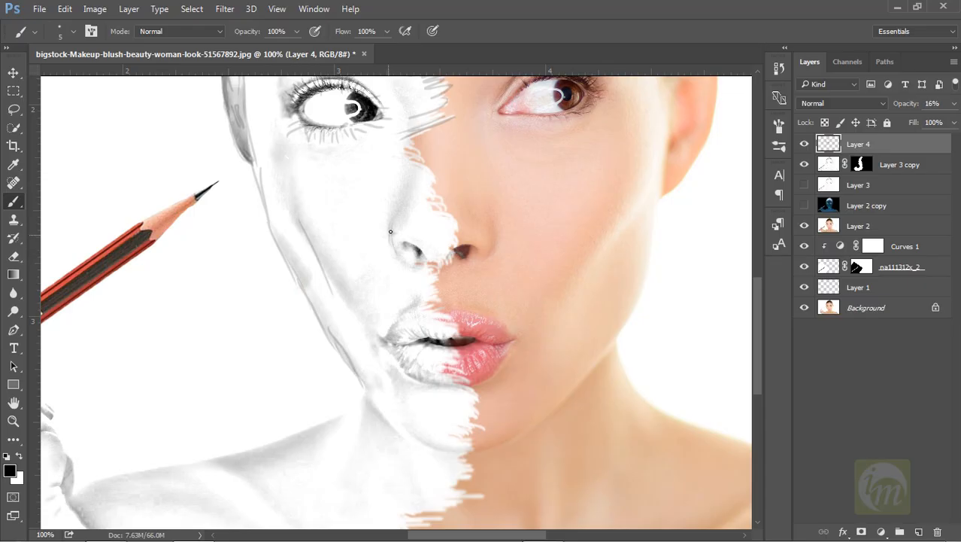
# Step: Draw pencil lines along the side of the sketched nose and around the outline of the sketched half of the lips
pyautogui.moveTo(410, 192); pyautogui.dragTo(413, 160)
pyautogui.moveTo(444, 265); pyautogui.dragTo(506, 200)
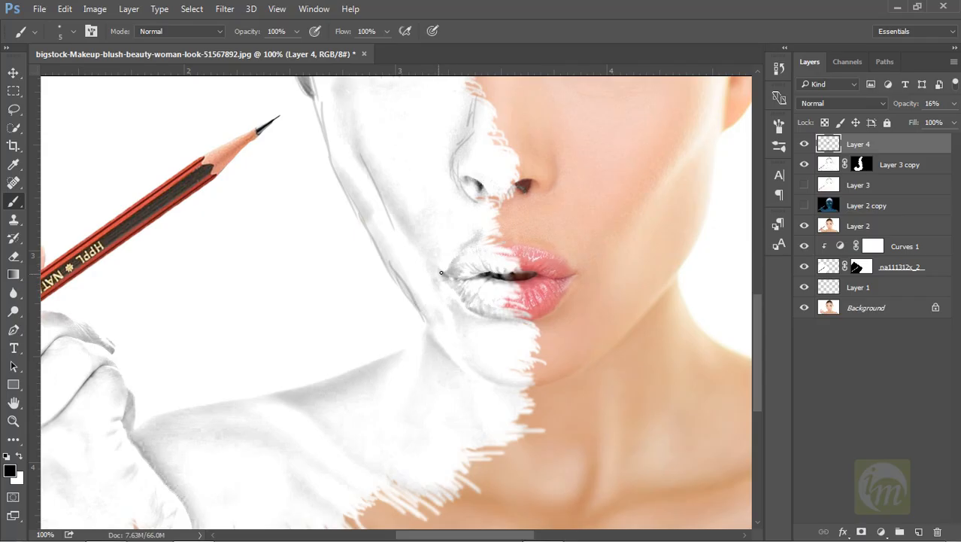
pyautogui.moveTo(491, 250); pyautogui.dragTo(498, 249)
pyautogui.moveTo(445, 274)
pyautogui.mouseDown()
pyautogui.moveTo(484, 272)
pyautogui.moveTo(482, 312)
pyautogui.moveTo(505, 319)
pyautogui.moveTo(486, 274)
pyautogui.mouseUp()
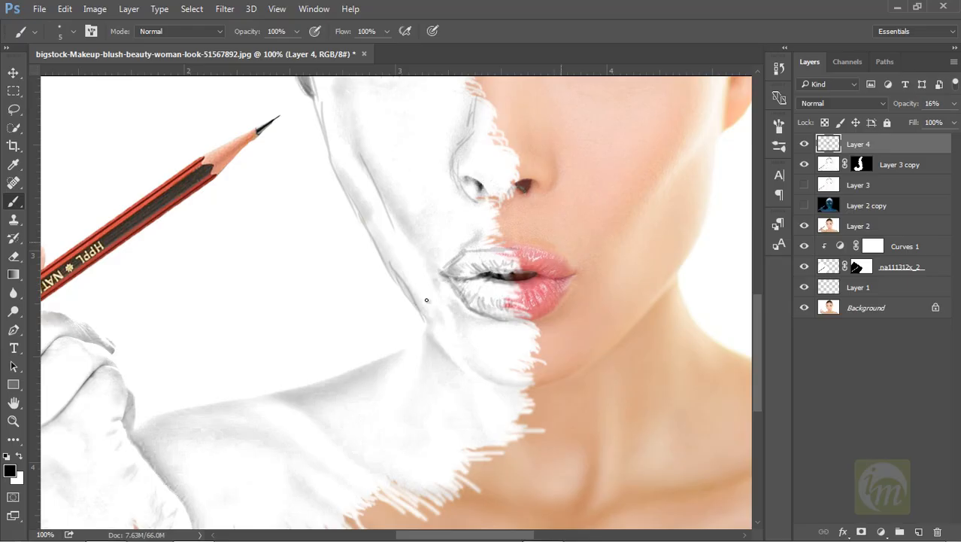
pyautogui.scroll(3, 500, 215)
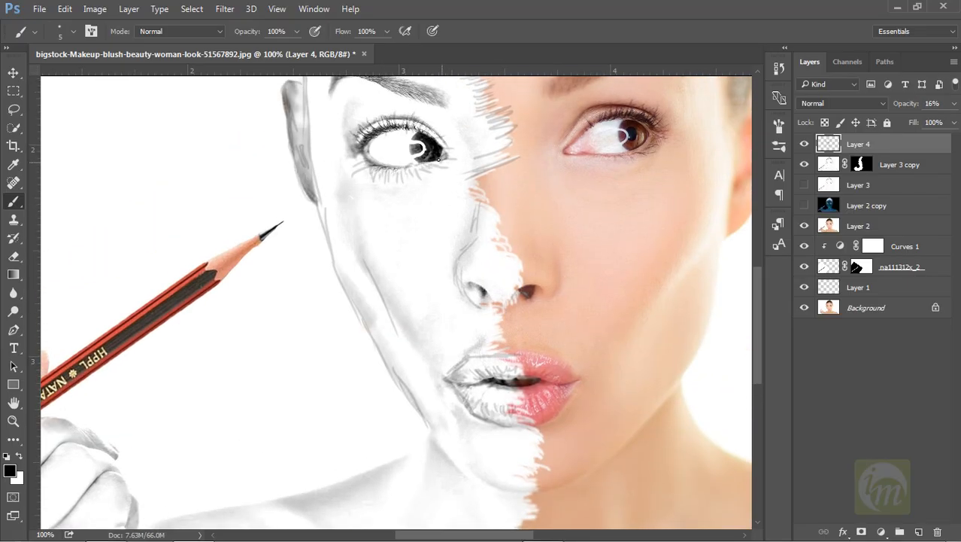
# Step: Outline the sketched shoulder from the hand to the neck and add collarbone and fold lines across the upper chest
pyautogui.scroll(-4, 420, 265)
pyautogui.hscroll(-4, 361, 323)
pyautogui.moveTo(297, 388)
pyautogui.mouseDown()
pyautogui.moveTo(320, 371)
pyautogui.moveTo(489, 335)
pyautogui.moveTo(575, 300)
pyautogui.moveTo(580, 286)
pyautogui.mouseUp()
pyautogui.moveTo(487, 261); pyautogui.dragTo(481, 157)
pyautogui.moveTo(568, 342)
pyautogui.mouseDown()
pyautogui.moveTo(483, 272)
pyautogui.moveTo(549, 325)
pyautogui.mouseUp()
pyautogui.moveTo(474, 324); pyautogui.dragTo(455, 310)
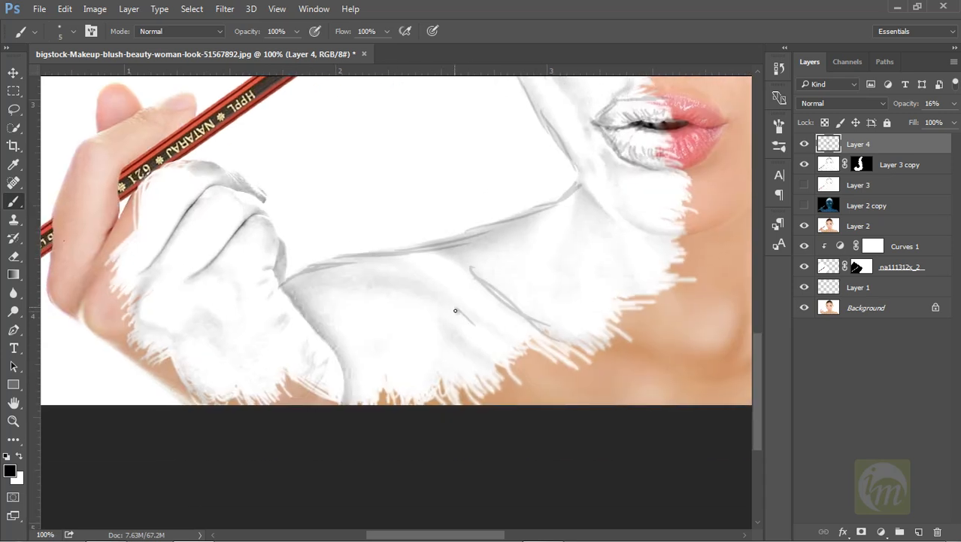
pyautogui.moveTo(473, 359); pyautogui.dragTo(427, 331)
# Step: Add short hatch strokes to the back of the sketched hand and wrist and darken the line between wrist and shoulder
pyautogui.moveTo(339, 292); pyautogui.dragTo(300, 220)
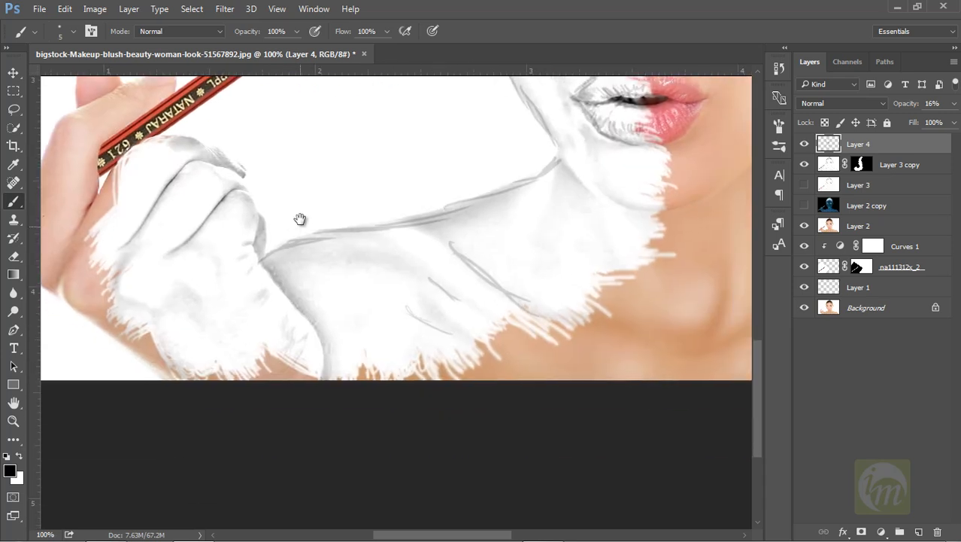
pyautogui.moveTo(236, 206); pyautogui.dragTo(203, 225)
pyautogui.moveTo(244, 225)
pyautogui.mouseDown()
pyautogui.moveTo(223, 233)
pyautogui.moveTo(229, 240)
pyautogui.mouseUp()
pyautogui.moveTo(224, 250)
pyautogui.mouseDown()
pyautogui.moveTo(265, 250)
pyautogui.moveTo(256, 259)
pyautogui.moveTo(267, 291)
pyautogui.mouseUp()
pyautogui.moveTo(295, 278); pyautogui.dragTo(287, 293)
pyautogui.moveTo(234, 167)
pyautogui.mouseDown()
pyautogui.moveTo(242, 220)
pyautogui.moveTo(293, 262)
pyautogui.moveTo(309, 304)
pyautogui.moveTo(302, 317)
pyautogui.mouseUp()
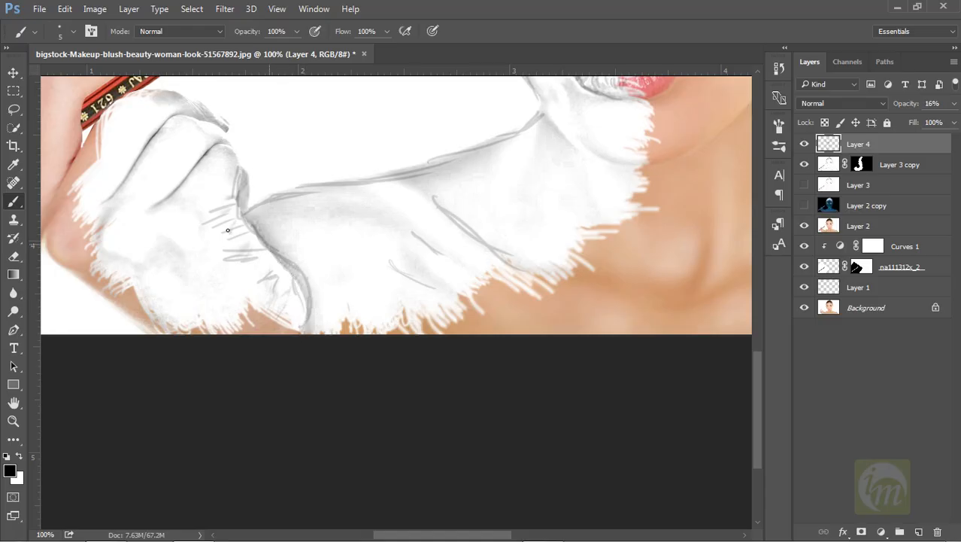
# Step: Darken the finger creases and trace the knuckles and outer contour of the sketched hand
pyautogui.moveTo(158, 199)
pyautogui.mouseDown()
pyautogui.moveTo(210, 150)
pyautogui.moveTo(238, 167)
pyautogui.mouseUp()
pyautogui.moveTo(106, 199); pyautogui.dragTo(184, 118)
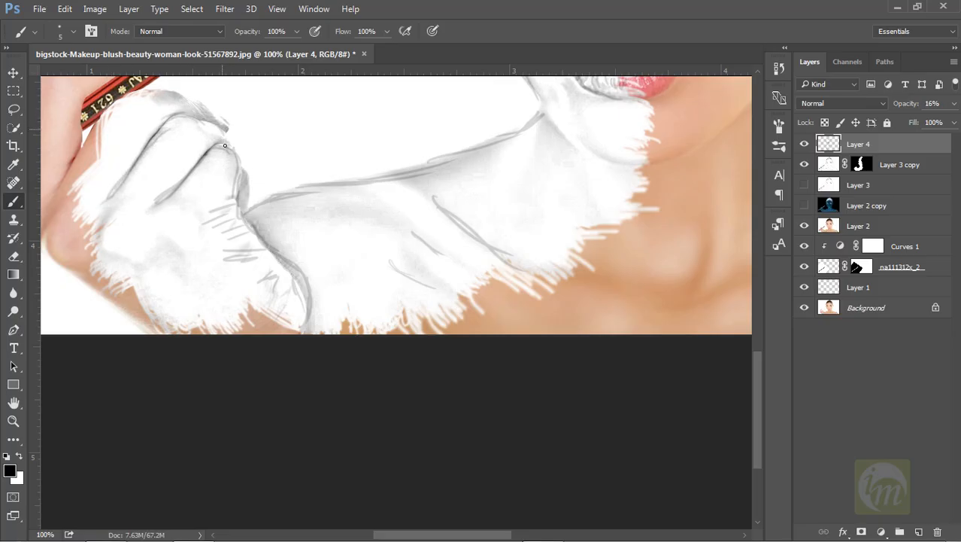
pyautogui.moveTo(154, 93); pyautogui.dragTo(220, 116)
pyautogui.moveTo(240, 197); pyautogui.dragTo(295, 153)
pyautogui.moveTo(160, 102); pyautogui.dragTo(162, 156)
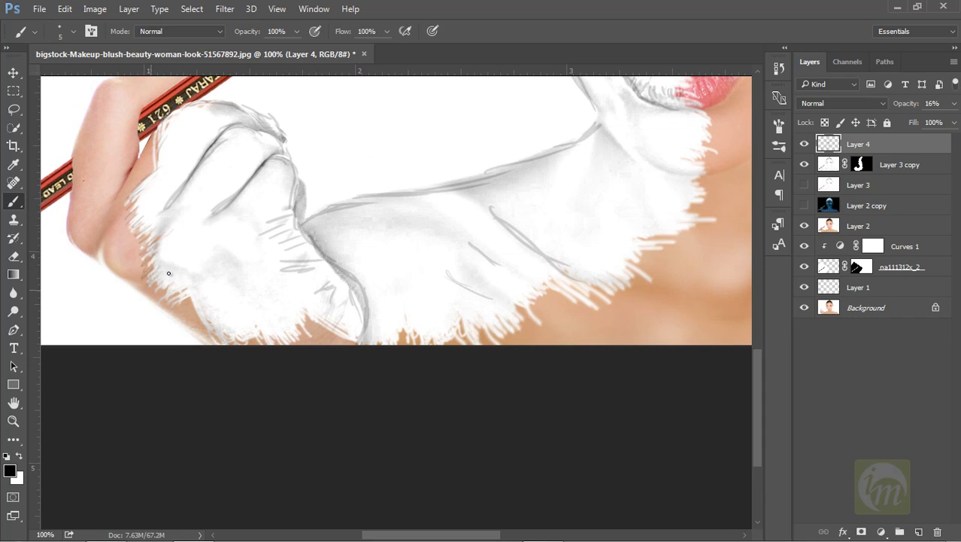
# Step: Add pencil strokes along the ragged lower edge of the sketched hand, wrist and shoulder at the image's bottom border
pyautogui.moveTo(207, 325); pyautogui.dragTo(217, 305)
pyautogui.moveTo(233, 345); pyautogui.dragTo(246, 326)
pyautogui.moveTo(240, 345)
pyautogui.mouseDown()
pyautogui.moveTo(254, 327)
pyautogui.moveTo(318, 302)
pyautogui.mouseUp()
pyautogui.moveTo(331, 337); pyautogui.dragTo(355, 314)
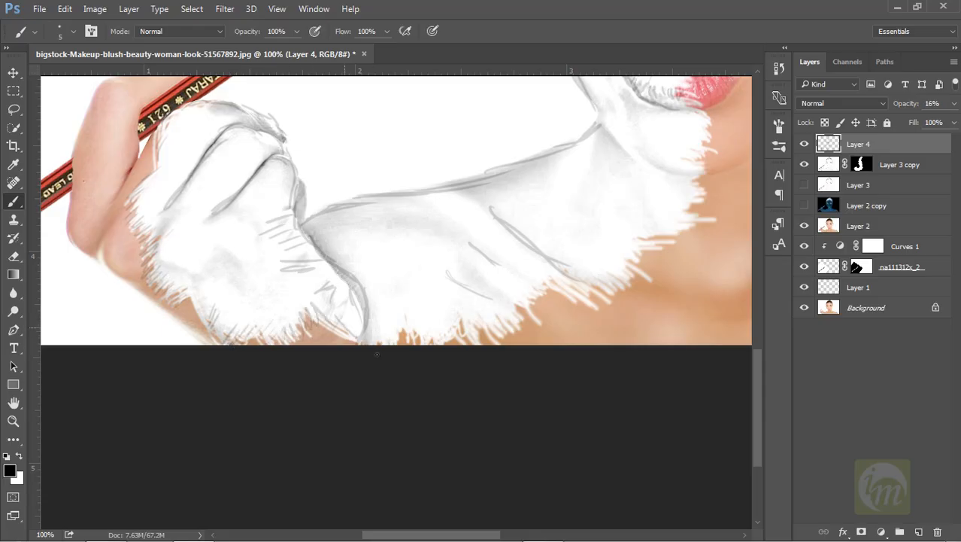
pyautogui.moveTo(389, 343)
pyautogui.mouseDown()
pyautogui.moveTo(409, 321)
pyautogui.moveTo(428, 321)
pyautogui.mouseUp()
pyautogui.moveTo(426, 345)
pyautogui.mouseDown()
pyautogui.moveTo(444, 325)
pyautogui.moveTo(461, 323)
pyautogui.mouseUp()
pyautogui.moveTo(469, 335)
pyautogui.mouseDown()
pyautogui.moveTo(503, 325)
pyautogui.moveTo(420, 342)
pyautogui.mouseUp()
pyautogui.moveTo(414, 347); pyautogui.dragTo(430, 326)
pyautogui.moveTo(431, 347)
pyautogui.mouseDown()
pyautogui.moveTo(434, 330)
pyautogui.moveTo(471, 311)
pyautogui.moveTo(497, 272)
pyautogui.mouseUp()
# Step: Continue the hatch strokes up the ragged sketch edge across the chest and the base of the neck
pyautogui.moveTo(526, 313)
pyautogui.mouseDown()
pyautogui.moveTo(509, 277)
pyautogui.moveTo(523, 287)
pyautogui.mouseUp()
pyautogui.moveTo(550, 304)
pyautogui.mouseDown()
pyautogui.moveTo(535, 290)
pyautogui.moveTo(565, 277)
pyautogui.mouseUp()
pyautogui.moveTo(616, 248)
pyautogui.mouseDown()
pyautogui.moveTo(594, 253)
pyautogui.moveTo(604, 242)
pyautogui.mouseUp()
pyautogui.moveTo(650, 233); pyautogui.dragTo(609, 231)
pyautogui.moveTo(658, 219)
pyautogui.mouseDown()
pyautogui.moveTo(626, 228)
pyautogui.moveTo(642, 213)
pyautogui.mouseUp()
pyautogui.moveTo(663, 200)
pyautogui.mouseDown()
pyautogui.moveTo(638, 195)
pyautogui.moveTo(636, 185)
pyautogui.mouseUp()
pyautogui.moveTo(607, 184); pyautogui.dragTo(547, 237)
# Step: Hatch the remaining ragged sketch edge along the neck, chin, mouth and nose up to the inner corner of the eye
pyautogui.moveTo(611, 209)
pyautogui.mouseDown()
pyautogui.moveTo(583, 209)
pyautogui.moveTo(586, 202)
pyautogui.mouseUp()
pyautogui.moveTo(606, 187)
pyautogui.mouseDown()
pyautogui.moveTo(587, 187)
pyautogui.moveTo(571, 158)
pyautogui.mouseUp()
pyautogui.moveTo(589, 150)
pyautogui.mouseDown()
pyautogui.moveTo(566, 146)
pyautogui.moveTo(567, 135)
pyautogui.mouseUp()
pyautogui.moveTo(584, 103)
pyautogui.mouseDown()
pyautogui.moveTo(564, 104)
pyautogui.moveTo(558, 177)
pyautogui.mouseUp()
pyautogui.moveTo(555, 175)
pyautogui.mouseDown()
pyautogui.moveTo(538, 171)
pyautogui.moveTo(548, 102)
pyautogui.moveTo(530, 208)
pyautogui.moveTo(544, 285)
pyautogui.mouseUp()
pyautogui.moveTo(517, 210); pyautogui.dragTo(502, 212)
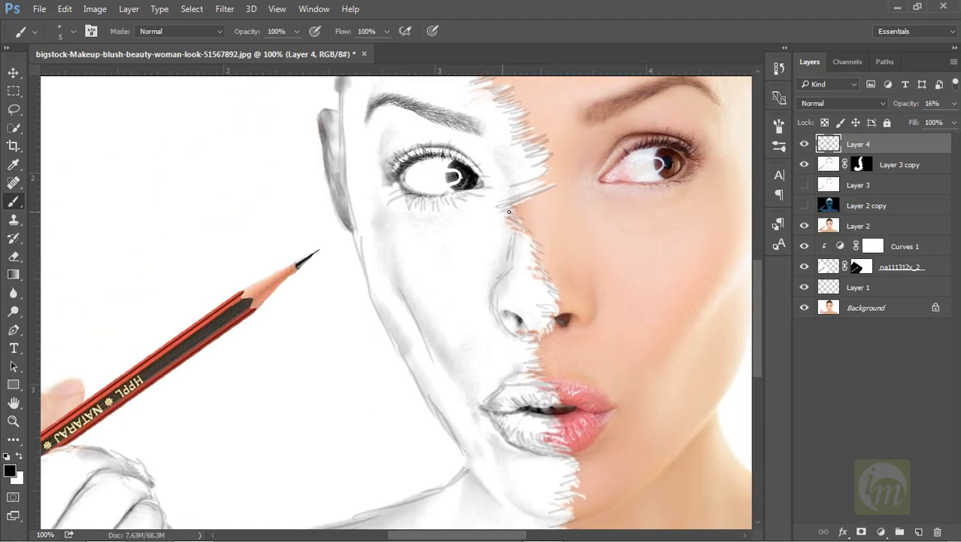
# Step: Draw light shading strokes under the sketched eye and along the cheek on Layer 4
pyautogui.moveTo(528, 156); pyautogui.dragTo(516, 249)
pyautogui.moveTo(489, 98); pyautogui.dragTo(489, 231)
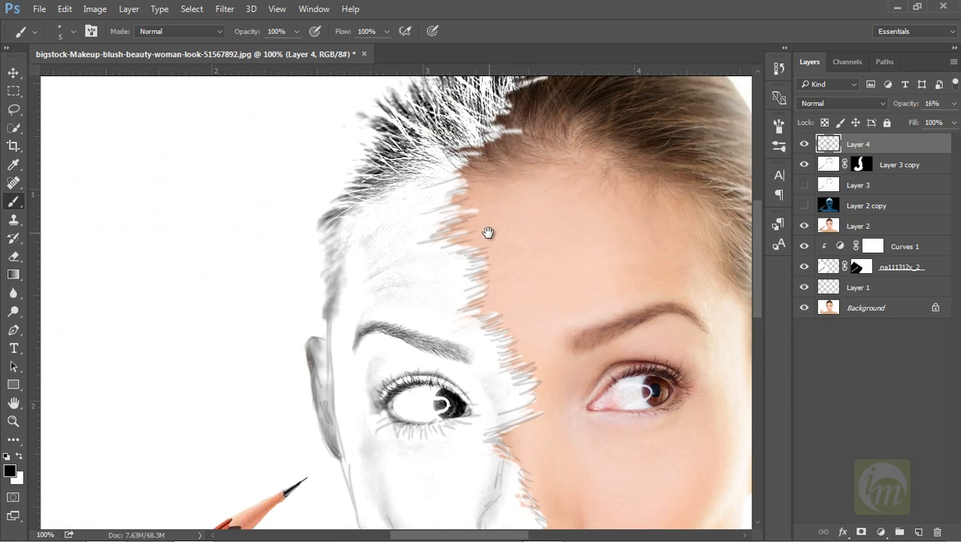
pyautogui.moveTo(512, 97); pyautogui.dragTo(507, 191)
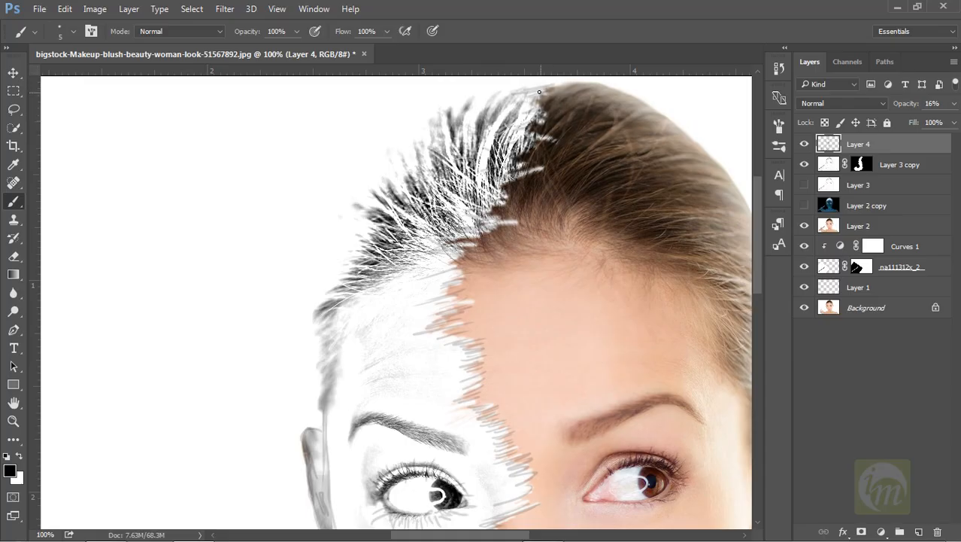
pyautogui.hotkey('ctrl', '-')
pyautogui.hotkey('ctrl', '-')
pyautogui.hotkey('ctrl', '-')
pyautogui.hotkey('ctrl', '-')
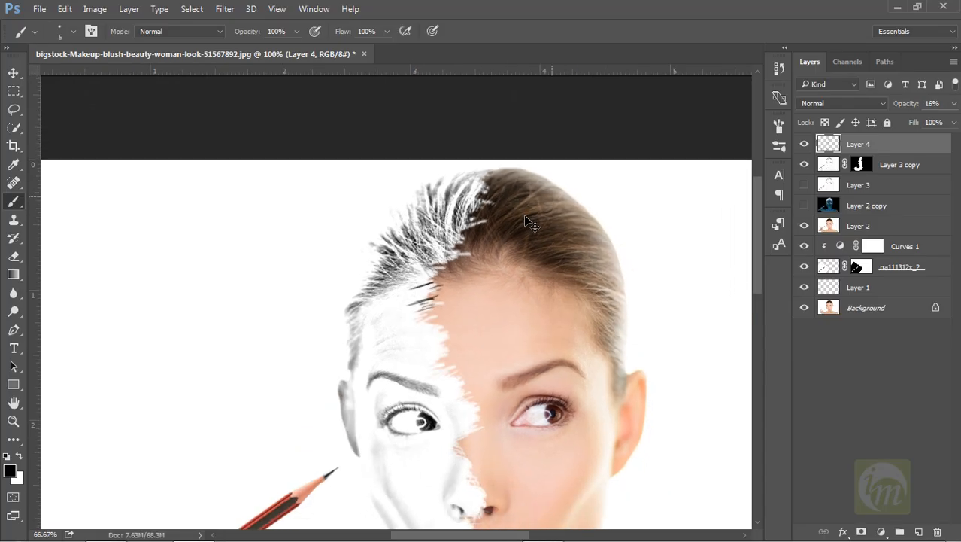
pyautogui.hotkey('ctrl', '+')
pyautogui.hotkey('ctrl', '+')
pyautogui.hotkey('ctrl', '+')
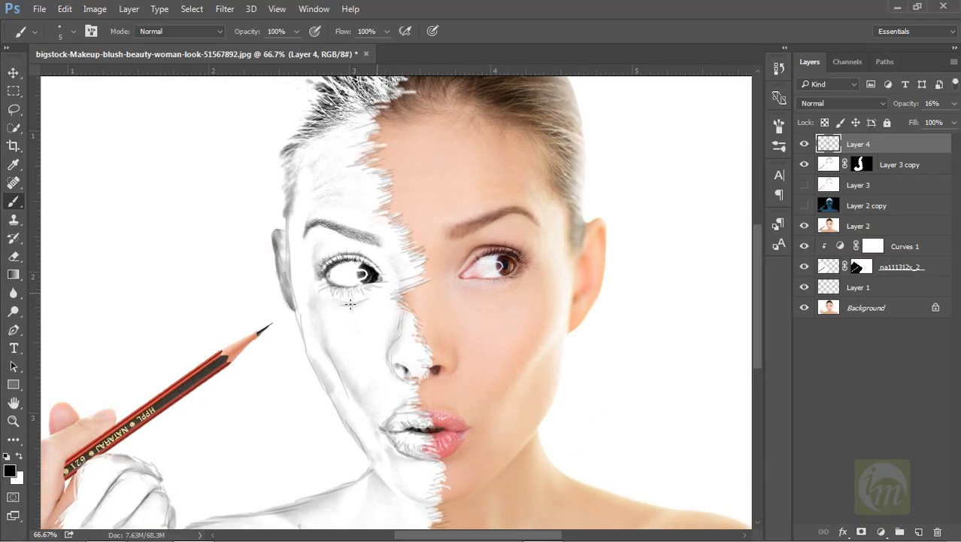
pyautogui.moveTo(321, 322); pyautogui.dragTo(345, 401)
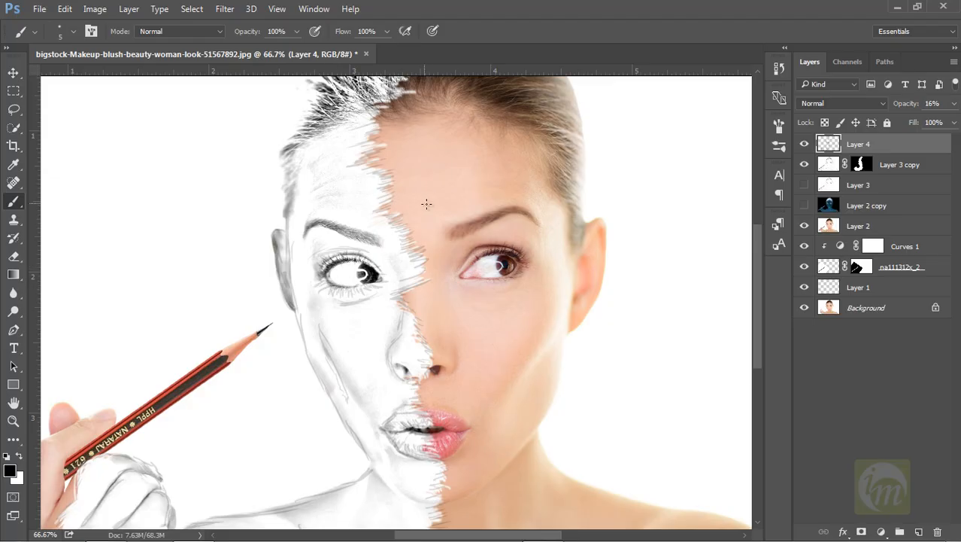
pyautogui.hotkey('ctrl', '-')
pyautogui.hotkey('ctrl', '-')
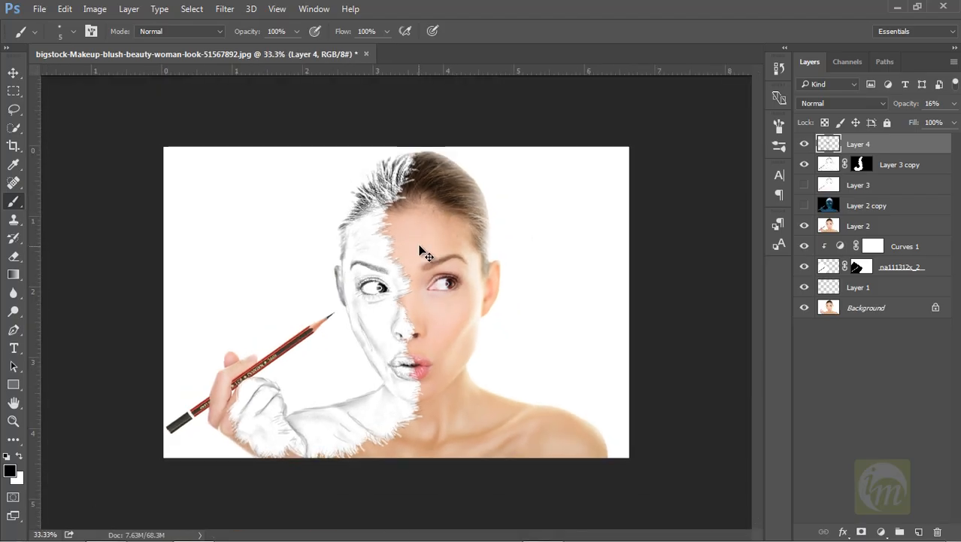
pyautogui.hotkey('ctrl', '-')
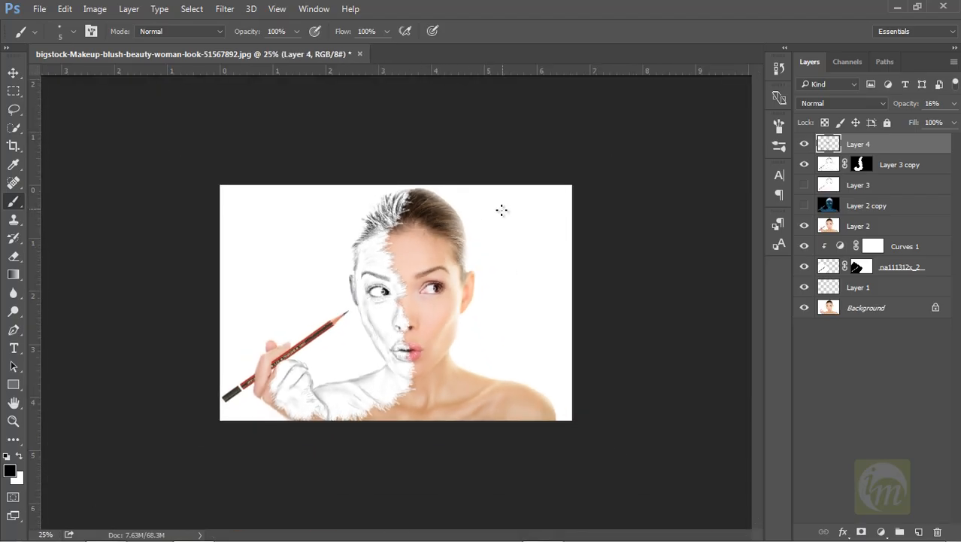